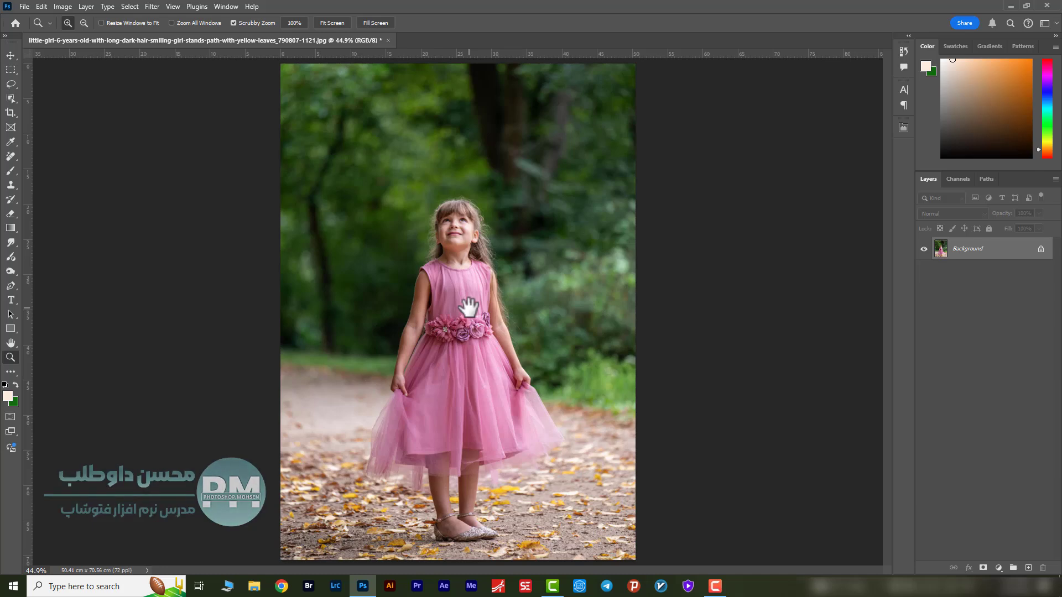
Step: Duplicate the background layer and convert the copy to a smart object
key(ctrl+j)
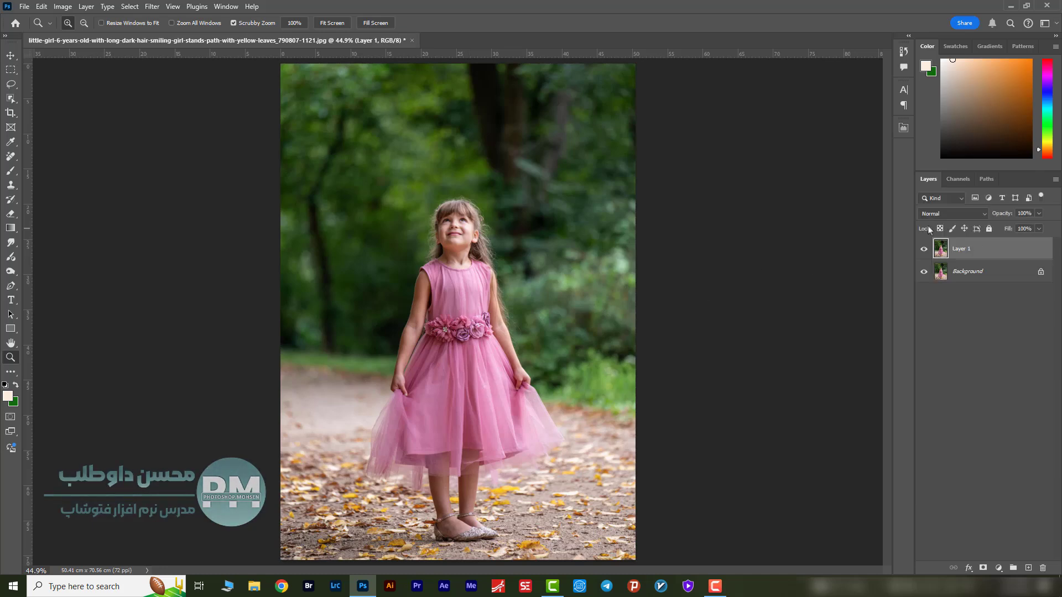
right_click(958, 252)
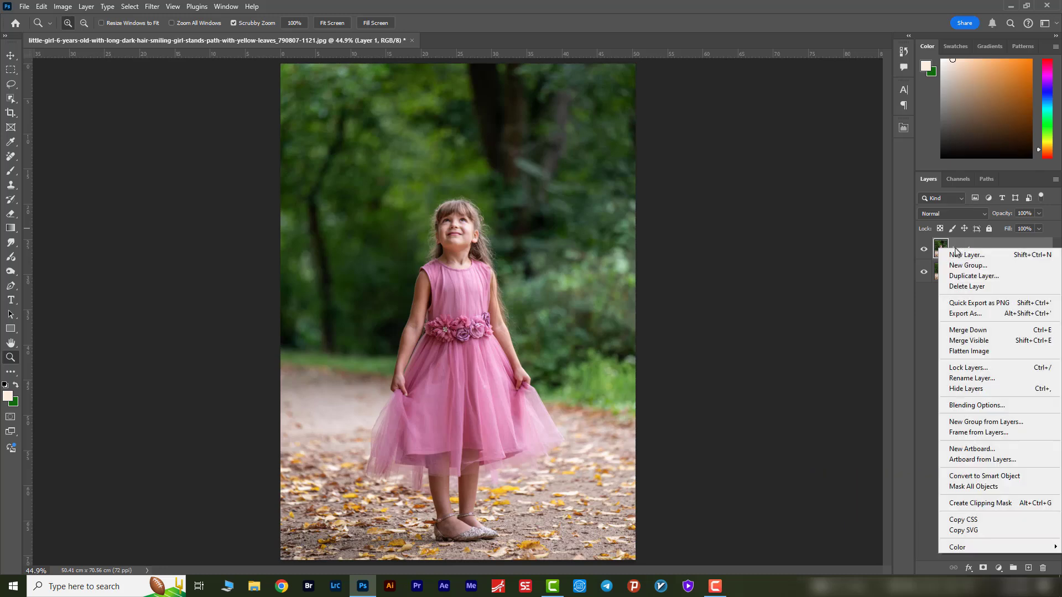
click(960, 479)
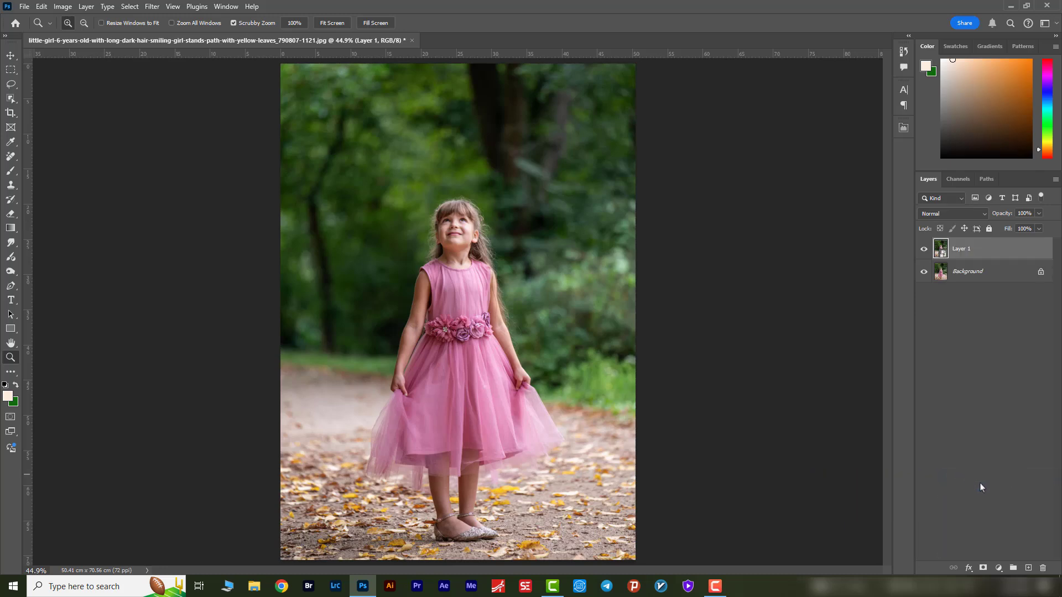
Step: Open the Camera Raw Filter for the smart object and expand the Color Mixer settings
click(152, 7)
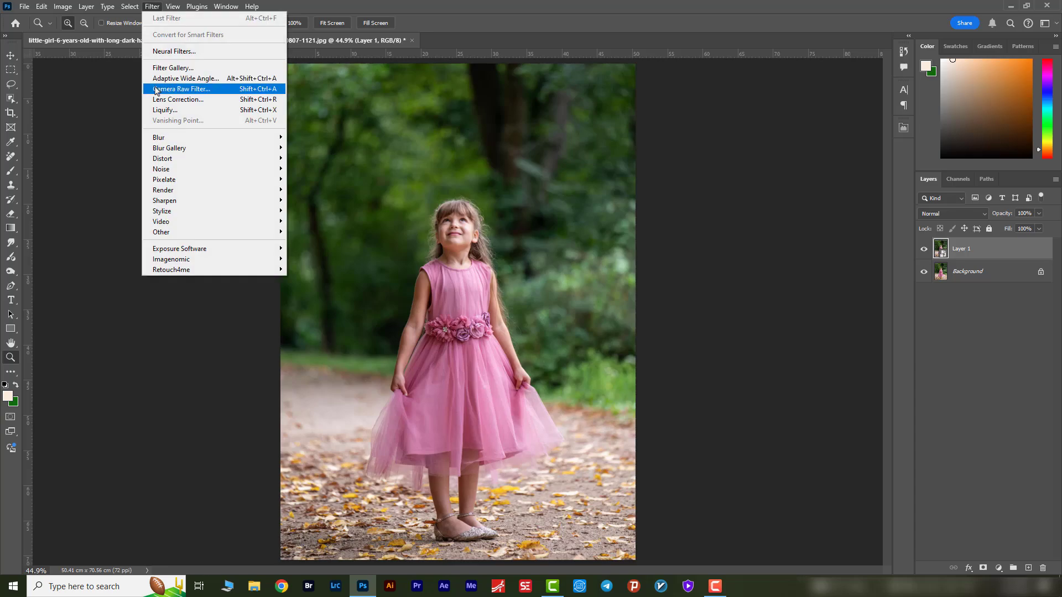
click(181, 89)
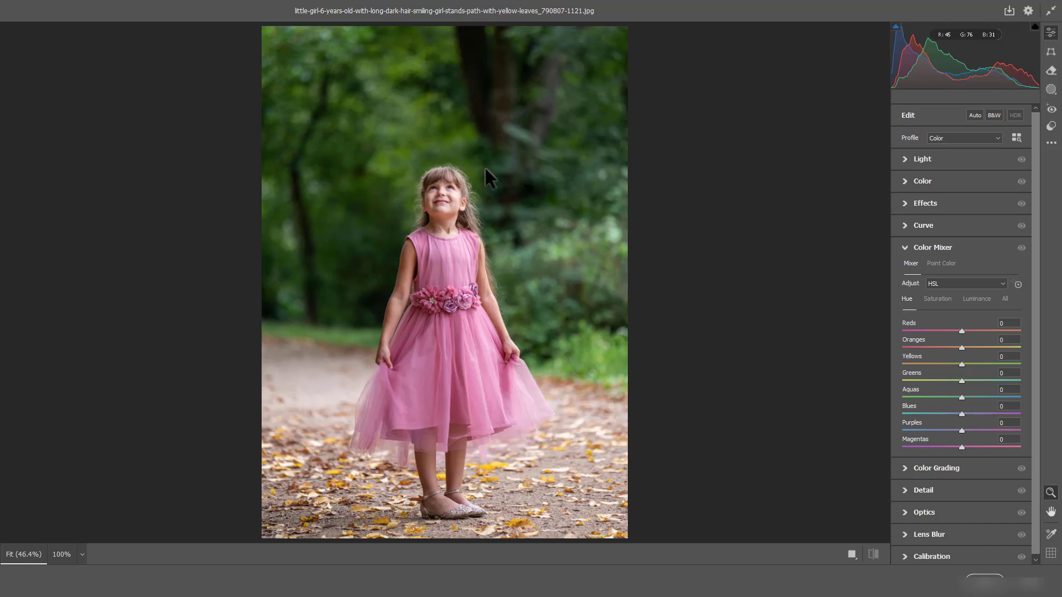
click(906, 250)
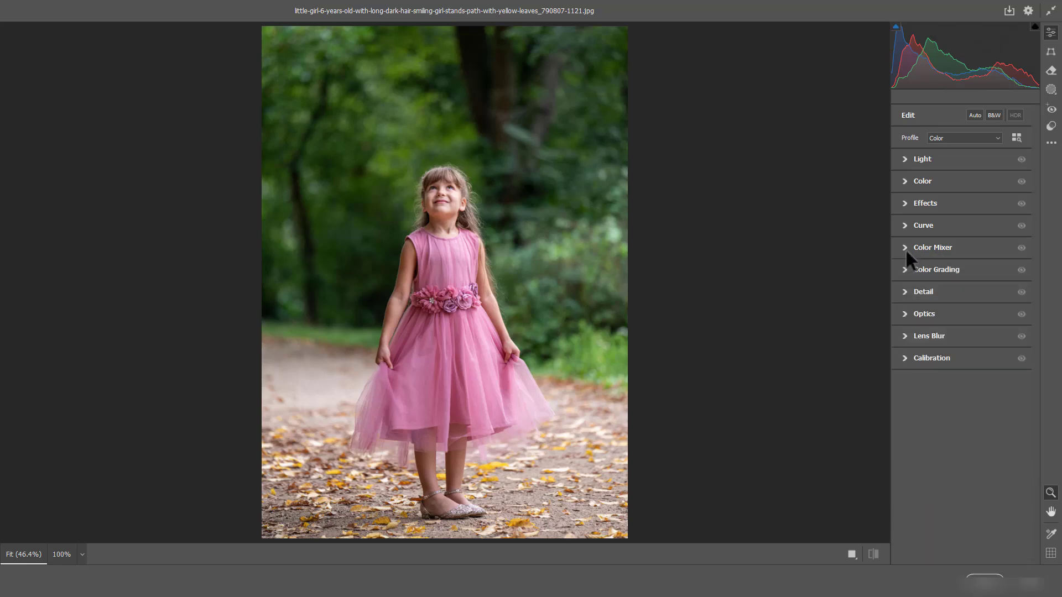
click(905, 249)
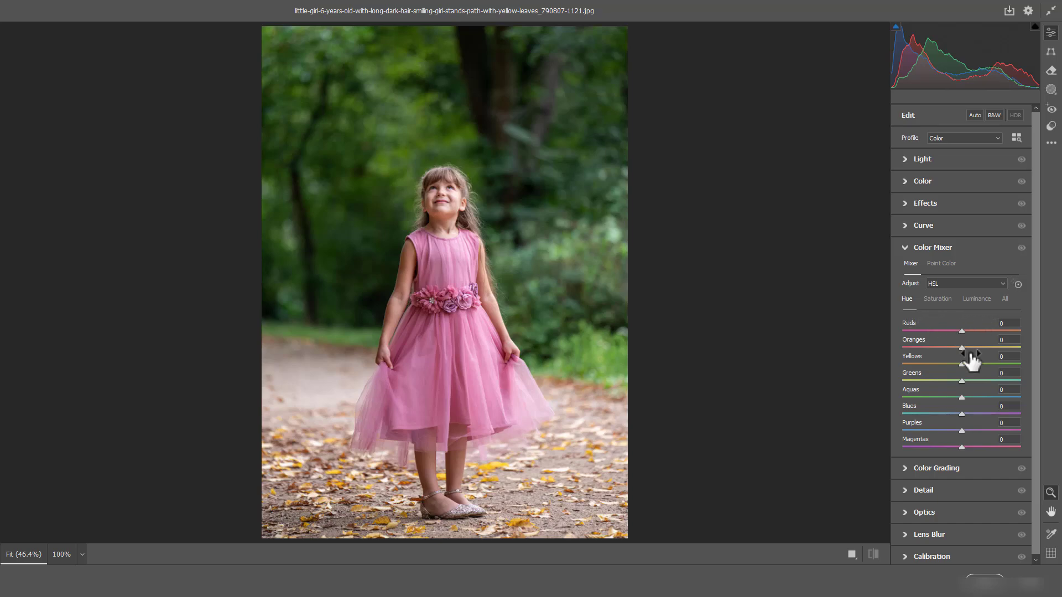
Step: Set the Color Mixer hue to -71 for Yellows and -100 for Greens
click(986, 360)
text(71)
key(Tab)
click(1013, 357)
text(-71)
key(Tab)
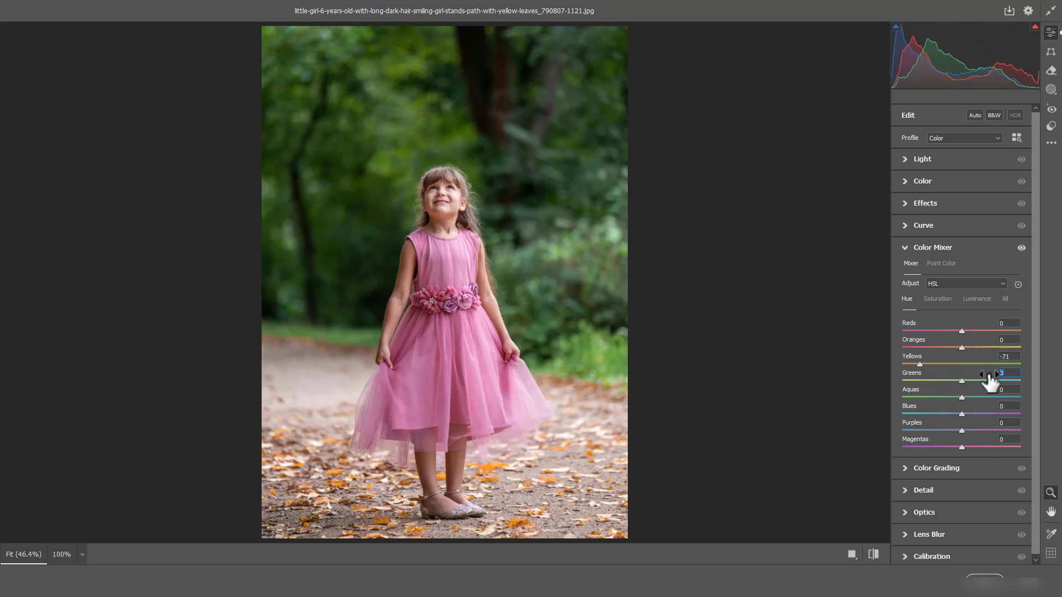
text(-100)
Step: Set the Yellows saturation to -17 in the Color Mixer and reduce the Greens saturation
click(938, 299)
click(989, 344)
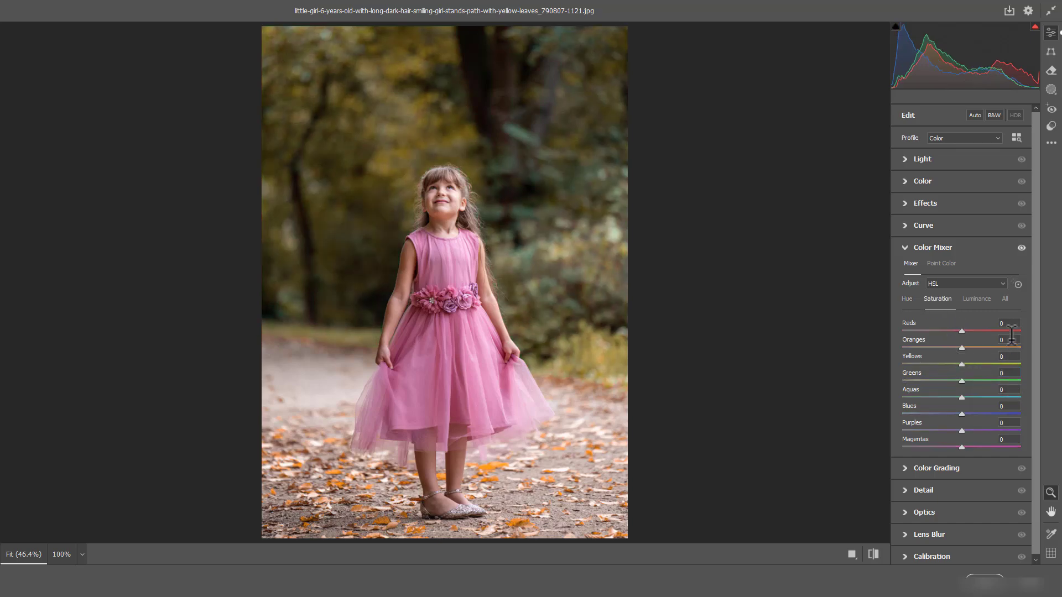
key(Tab)
text(-17)
key(Tab)
text(-)
Step: Set the Yellows luminance to -2 in the Color Mixer
click(977, 299)
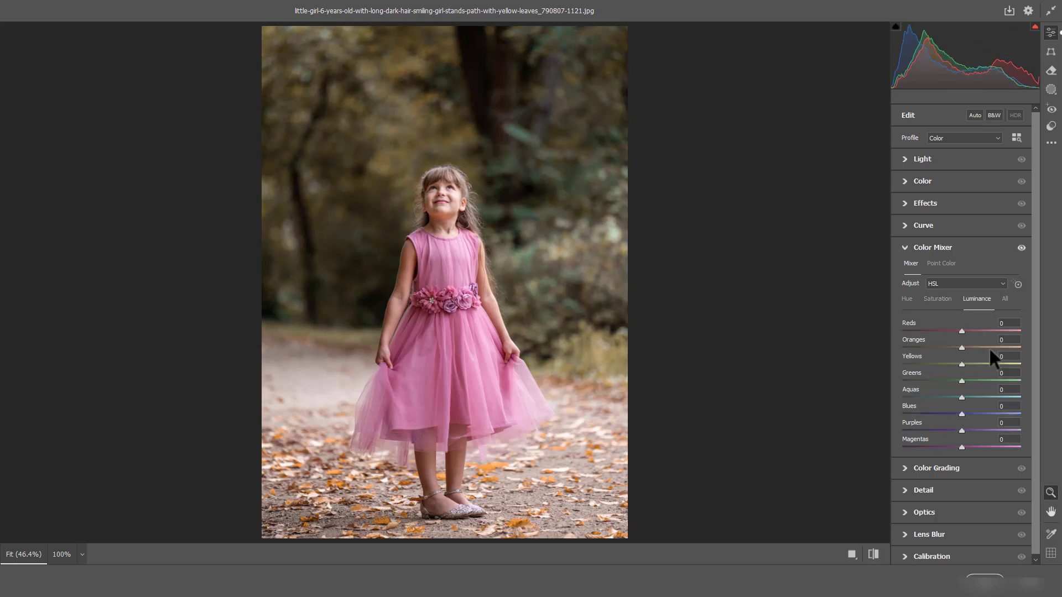
click(1002, 356)
text(-2)
key(Tab)
Step: Create a Background mask in Camera Raw and set its contrast to -66
click(1051, 90)
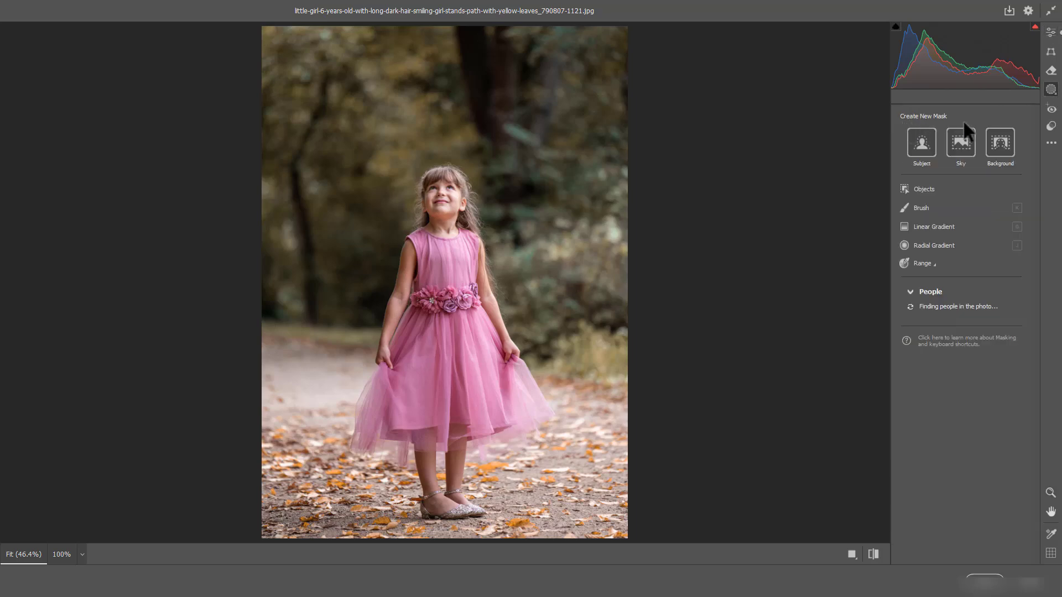
click(996, 147)
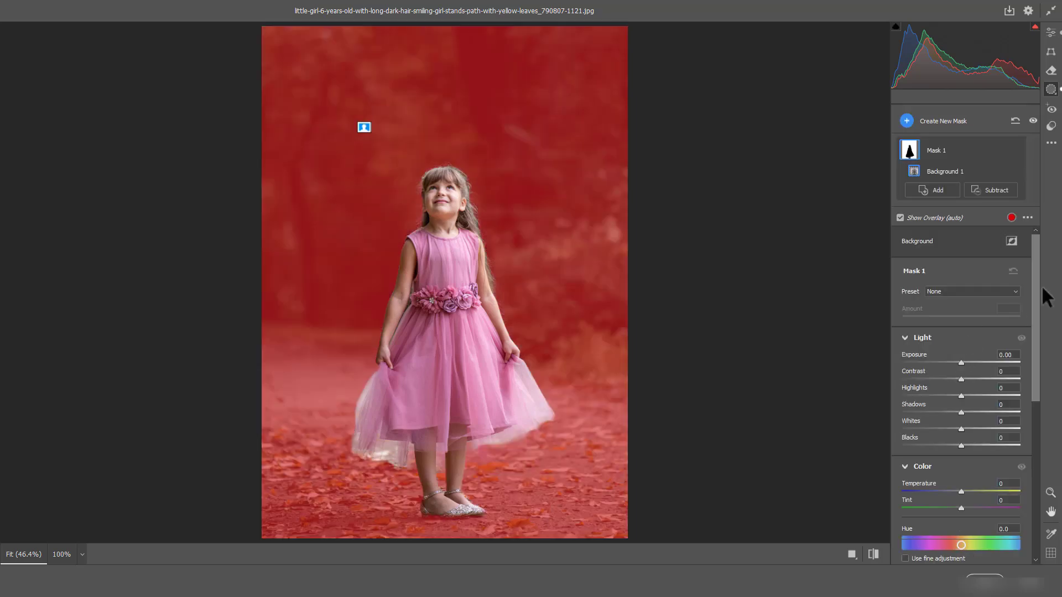
drag(1035, 261, 1032, 311)
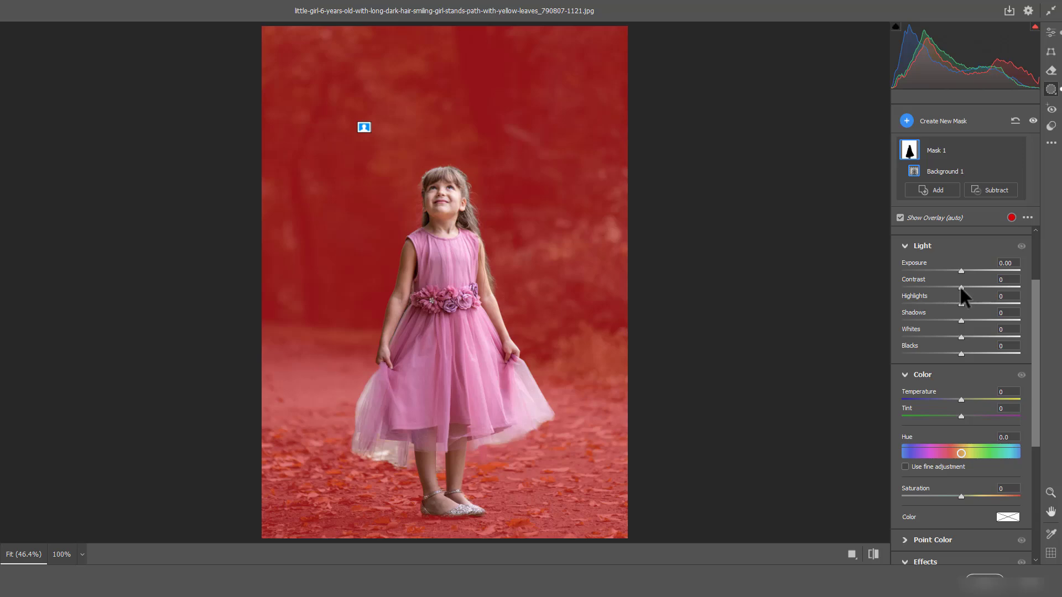
drag(961, 287, 922, 283)
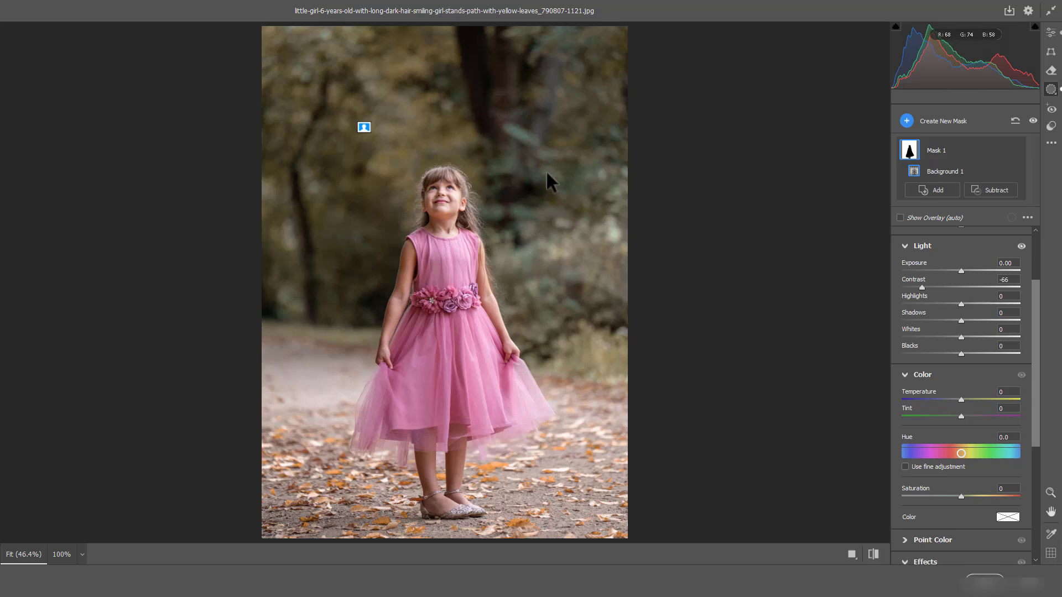
Step: Set the background mask's temperature to +7, hue to -10.9 and saturation to +3
drag(1039, 301, 1038, 345)
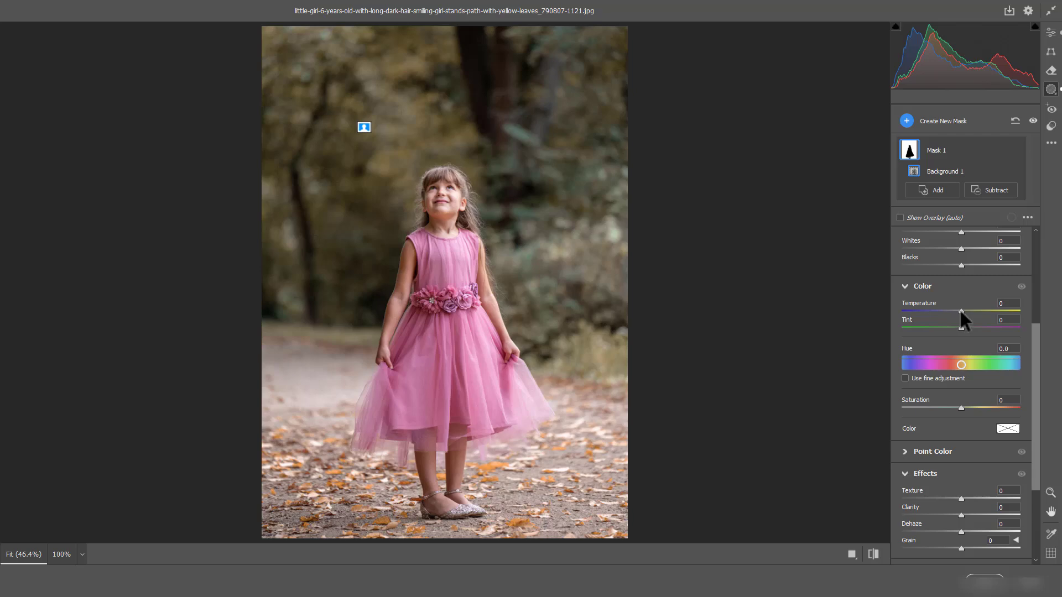
drag(961, 309, 964, 310)
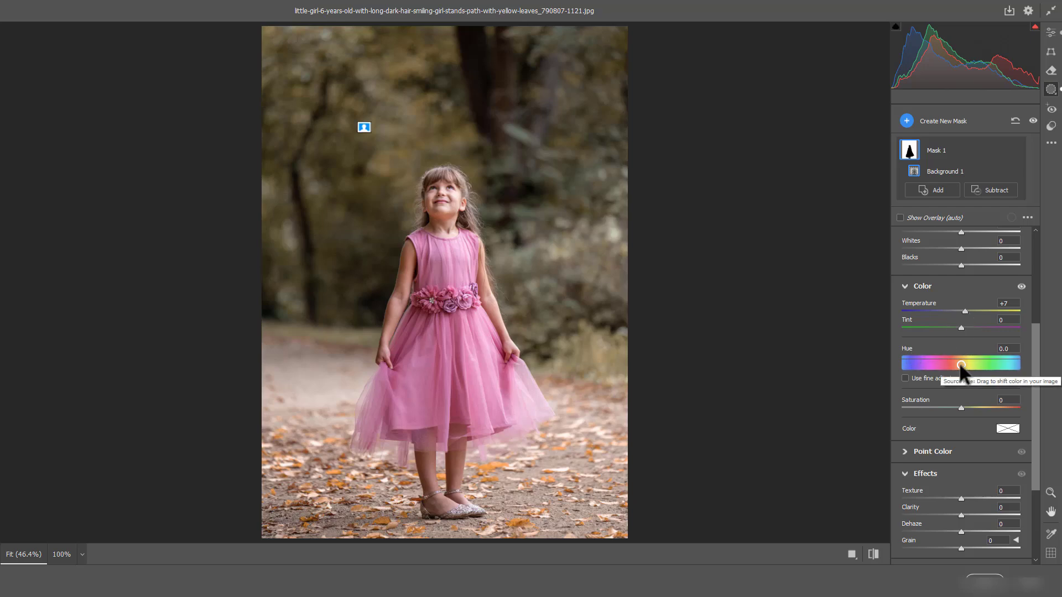
drag(961, 365, 957, 365)
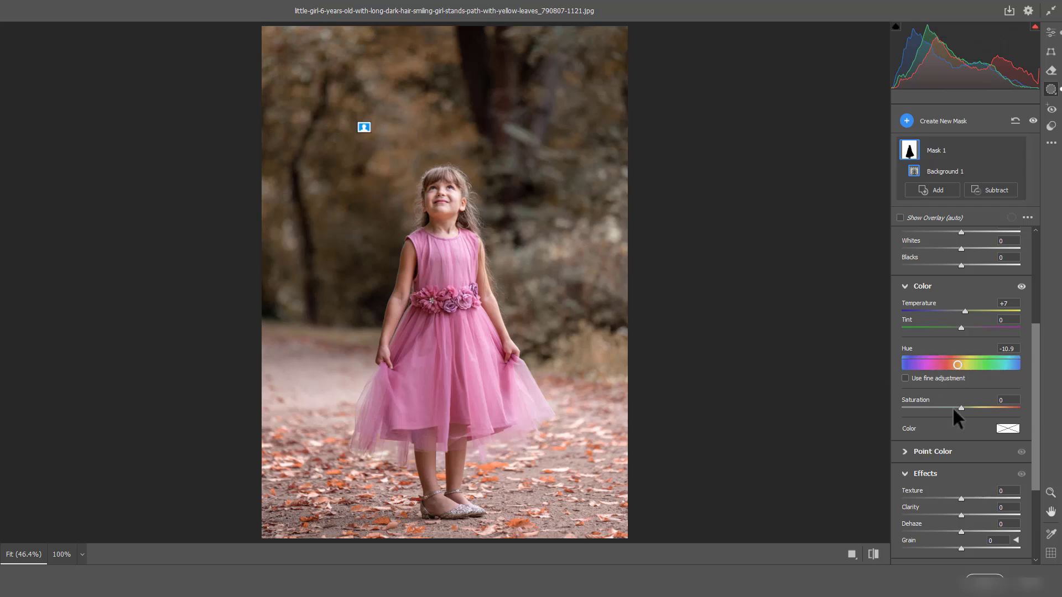
drag(960, 406, 961, 405)
Step: Set the background mask's clarity to -38 and texture to -13, and apply the Camera Raw filter
drag(1036, 327, 1043, 414)
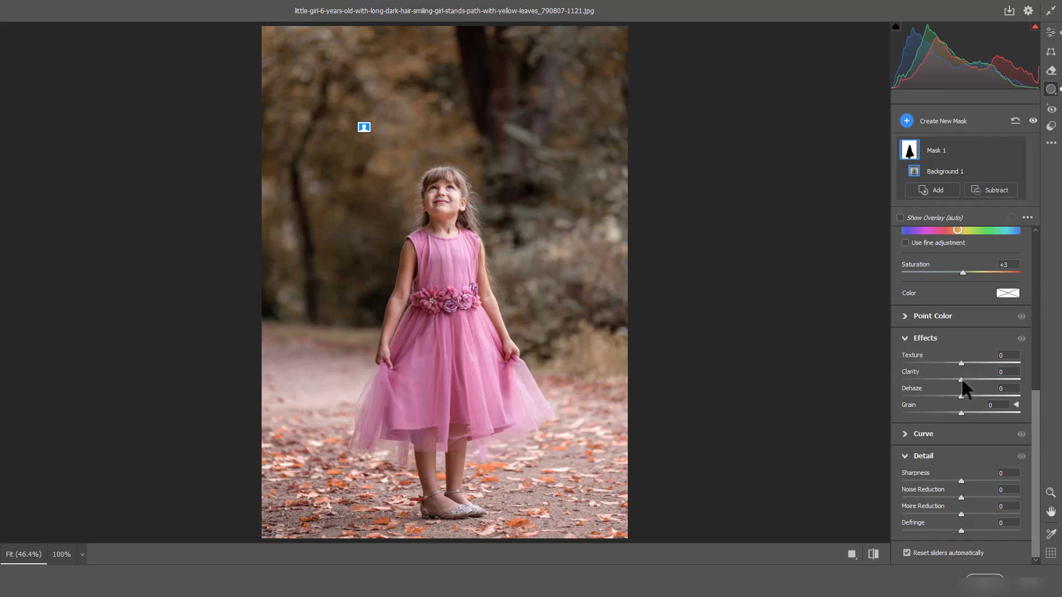
drag(961, 379, 930, 379)
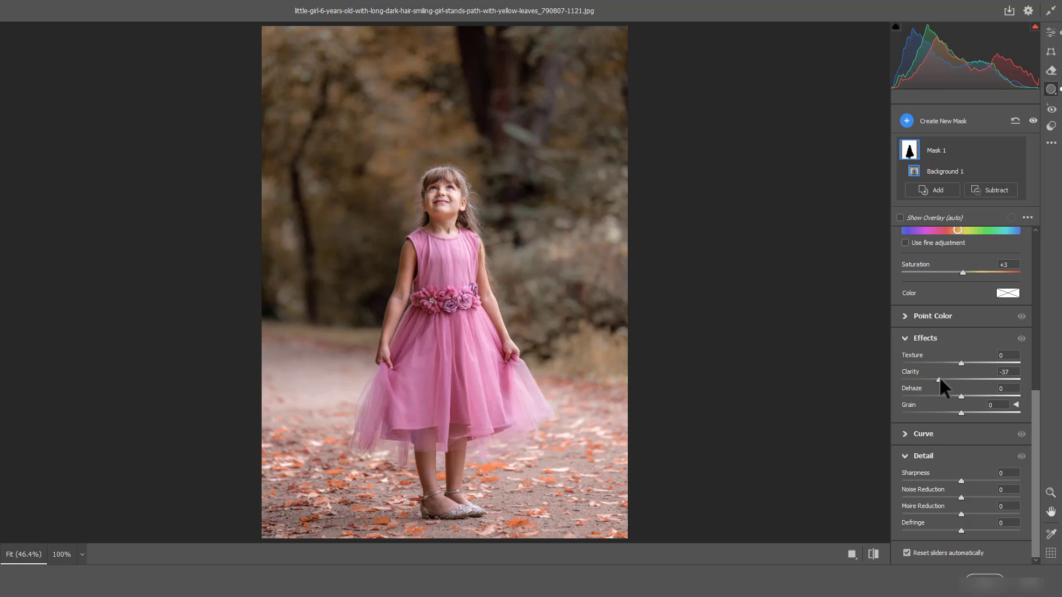
drag(939, 380, 952, 360)
drag(877, 550, 878, 550)
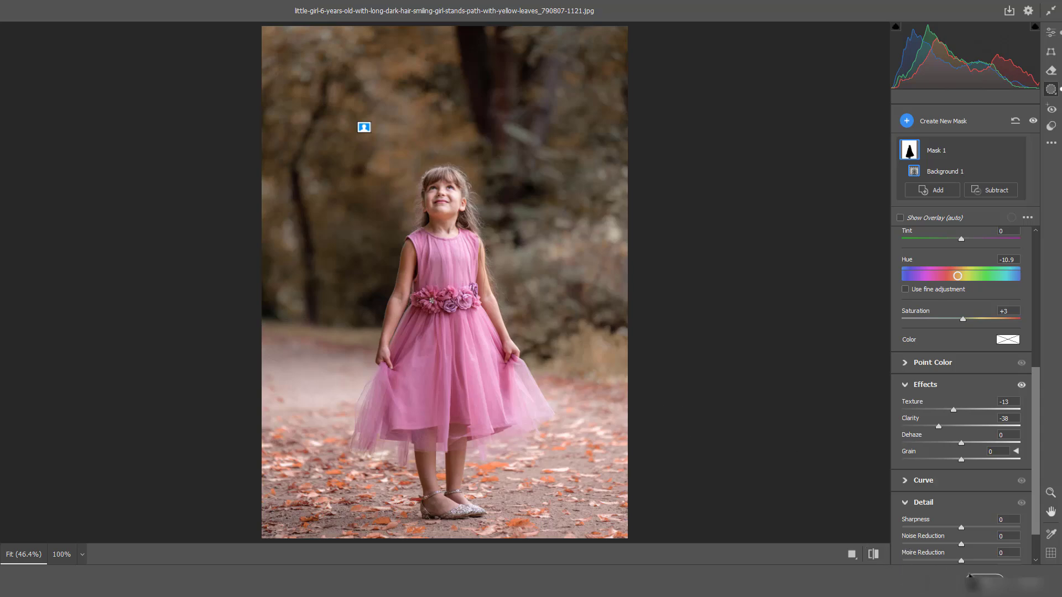
click(984, 582)
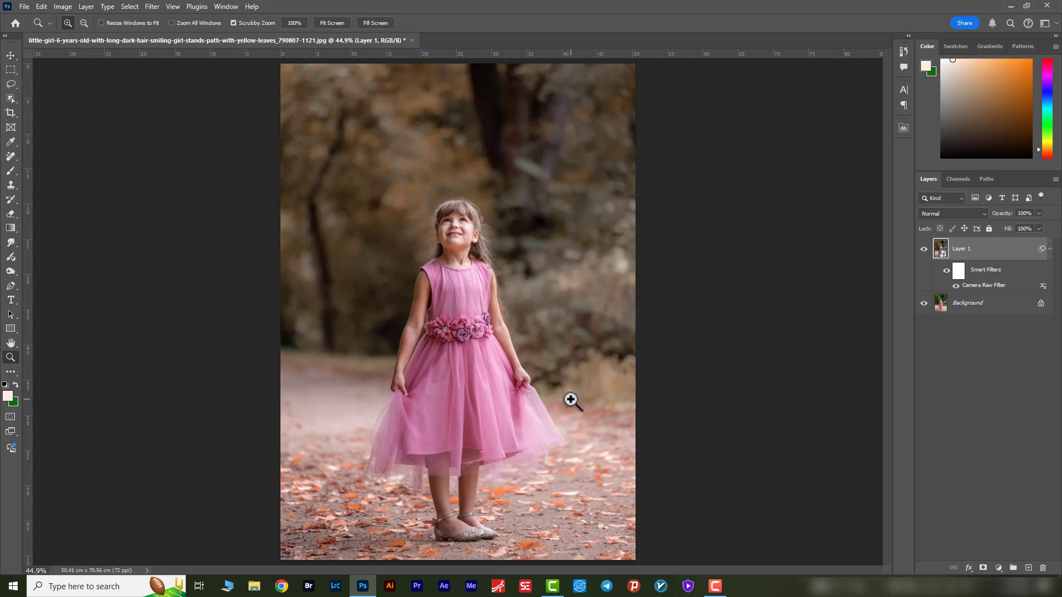
Step: Stamp all visible layers into a new layer and select the girl with the Object Selection Tool
key(ctrl+alt+shift+e)
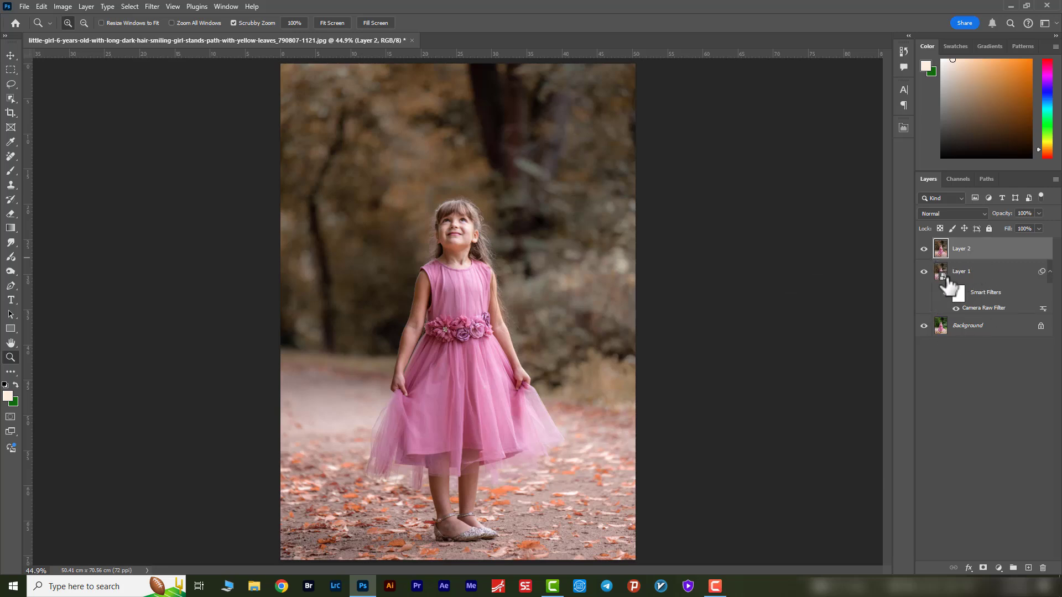
click(13, 99)
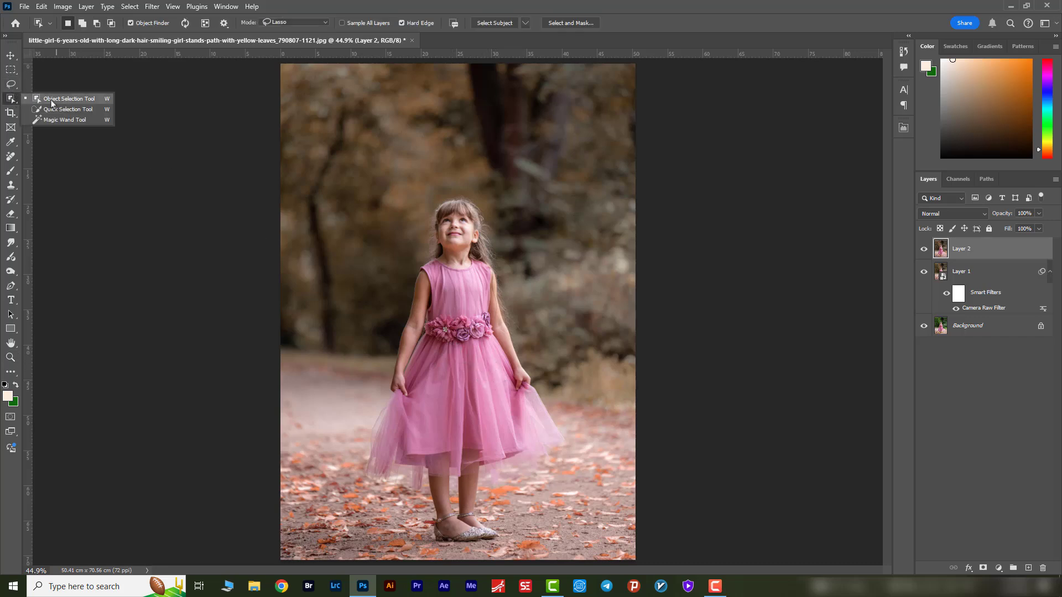
click(50, 103)
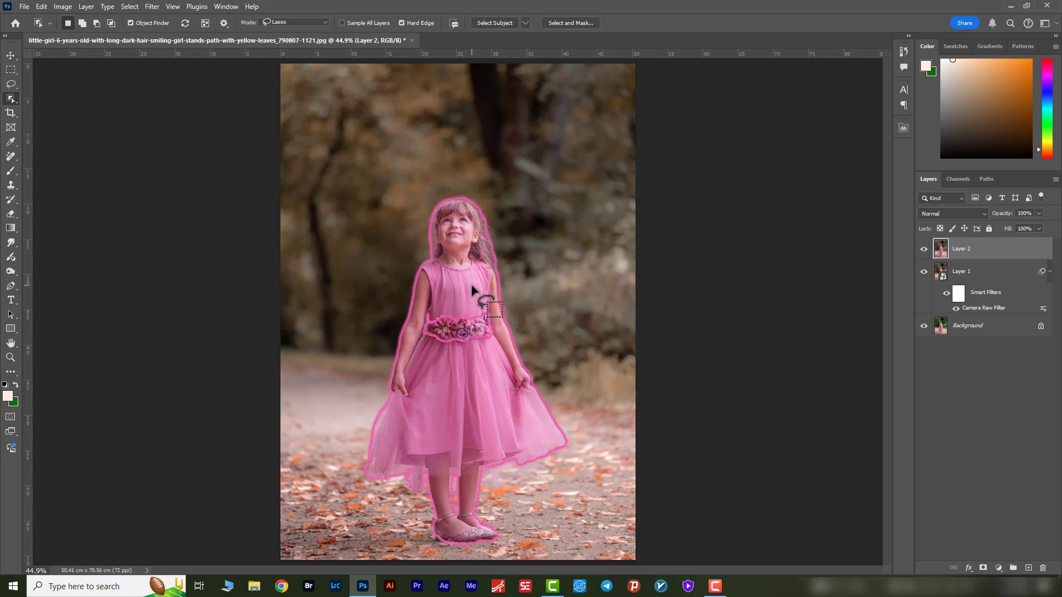
click(462, 333)
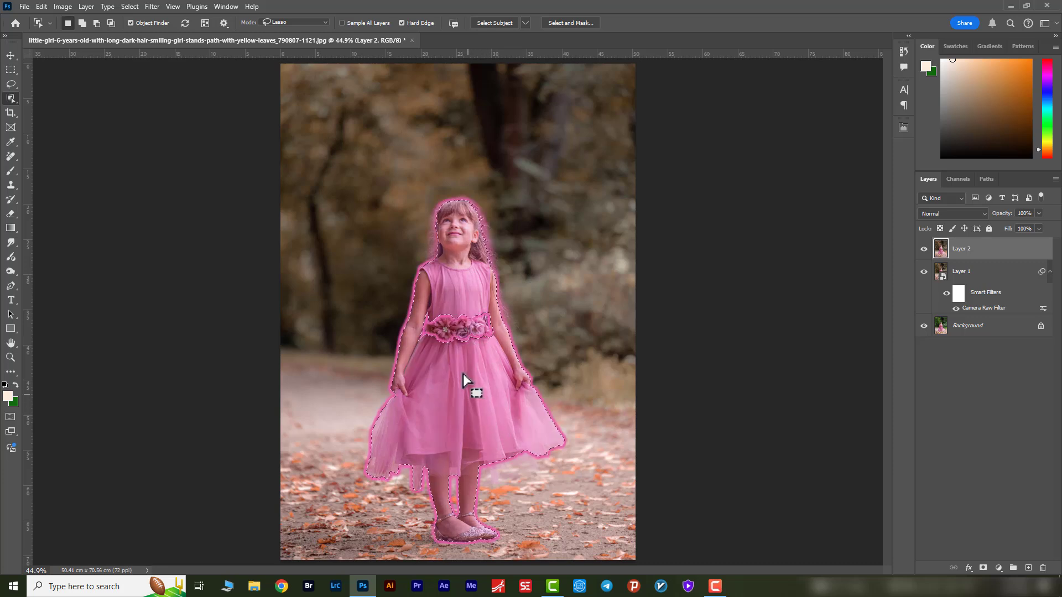
Step: Open Select and Mask for the girl's selection, setting Shift Edge to -15% and Decontaminate Colors to 45%
click(556, 25)
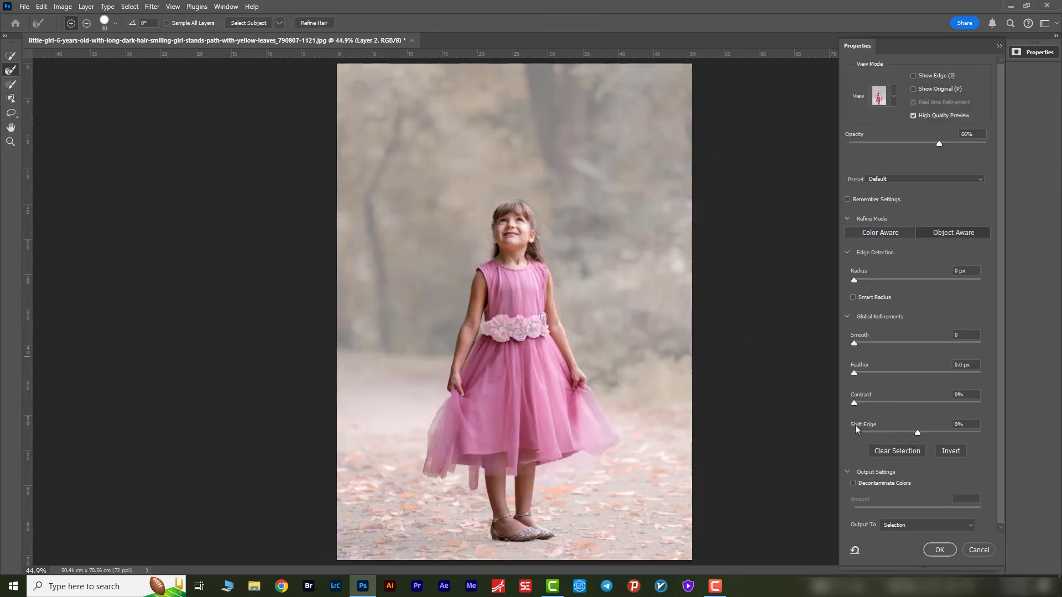
drag(915, 433, 907, 433)
click(907, 434)
click(853, 483)
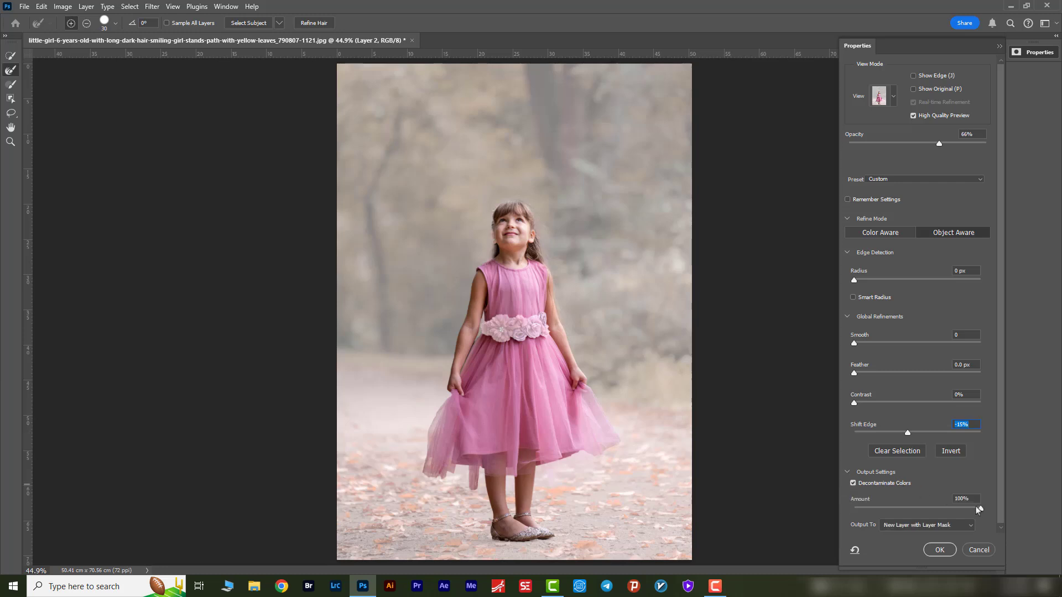
drag(981, 509, 962, 511)
click(910, 511)
Step: Enlarge the Refine Edge brush and paint along the girl's hair and the sheer edges of her dress
key(bracketright)
mouse_move(513, 199)
mouse_down()
mouse_move(492, 227)
mouse_move(491, 257)
mouse_up()
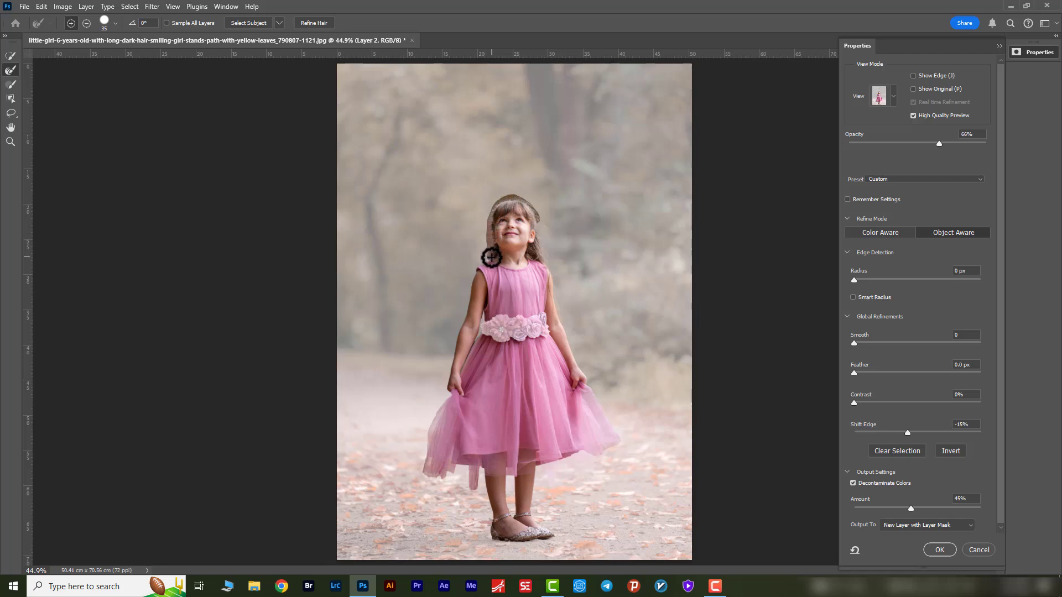
click(521, 198)
drag(529, 209, 562, 297)
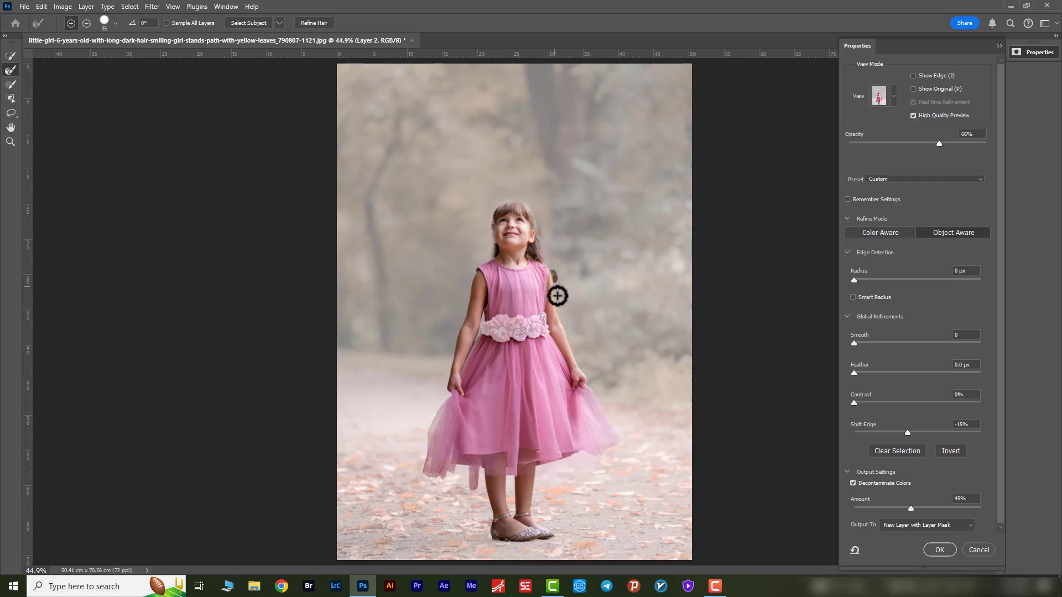
mouse_move(534, 213)
mouse_down()
mouse_move(504, 205)
mouse_move(476, 284)
mouse_up()
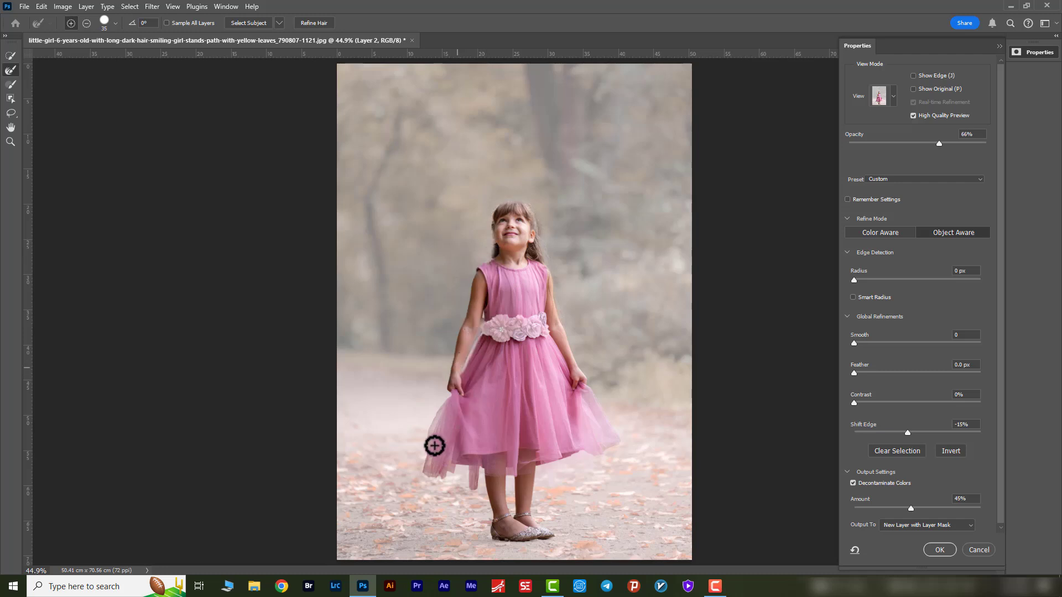
click(418, 461)
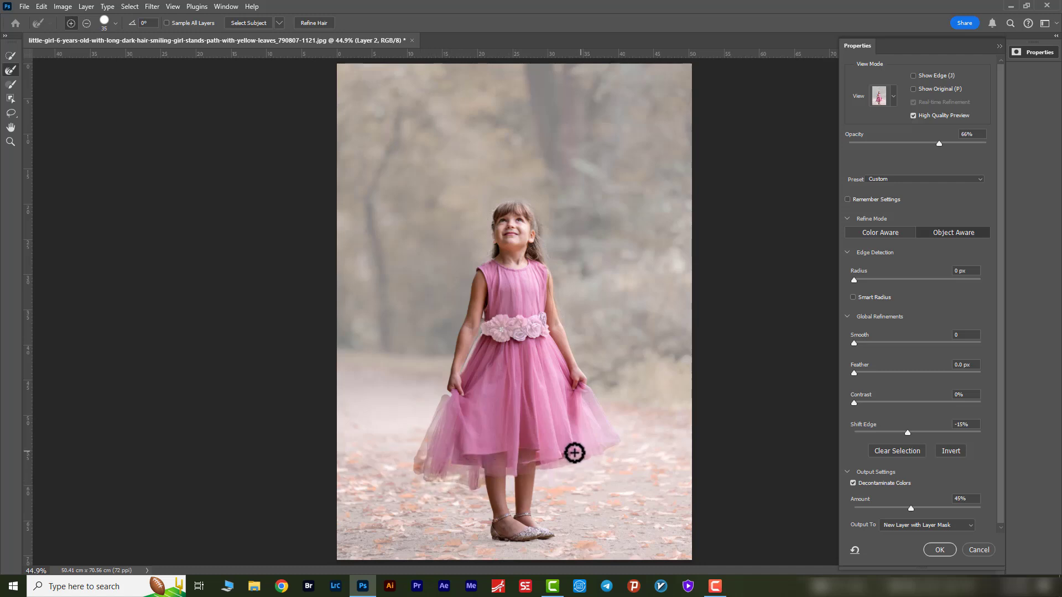
drag(582, 397, 610, 445)
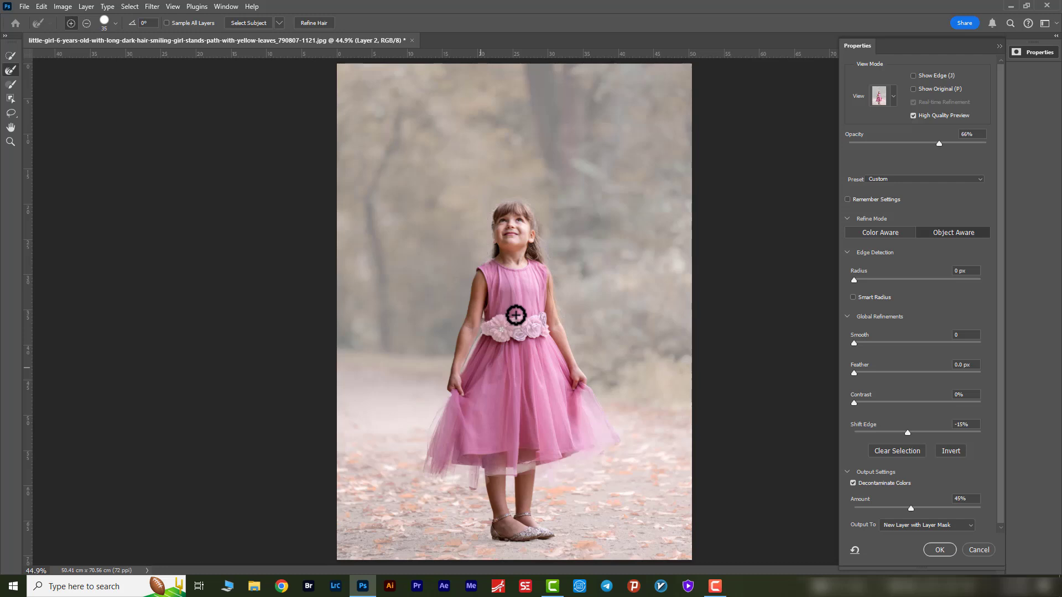
Step: Output the refined selection as a new layer with a layer mask and switch to the Move tool
click(916, 528)
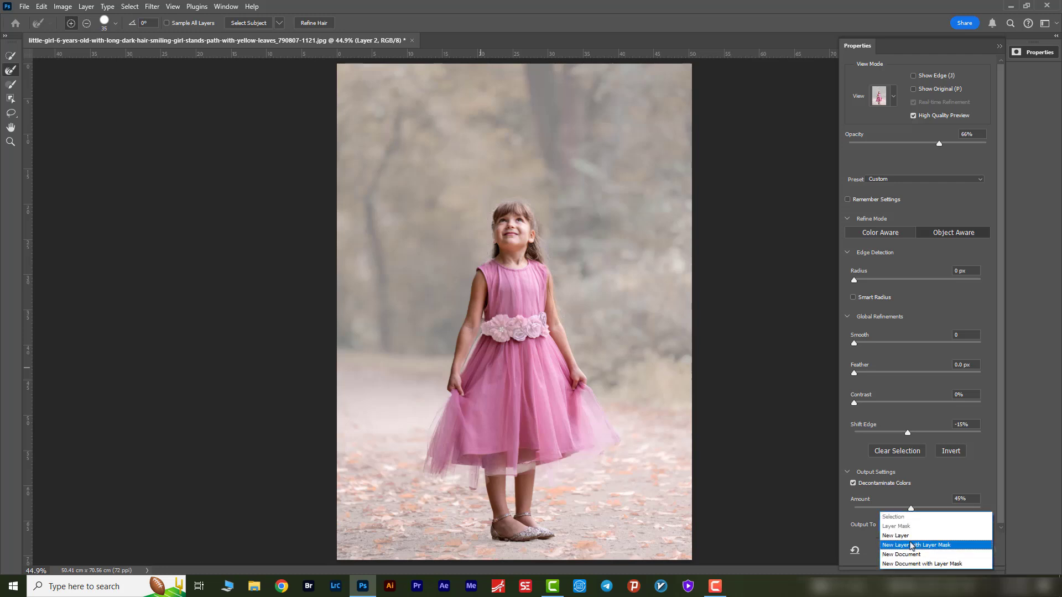
click(924, 547)
click(939, 550)
key(backslash)
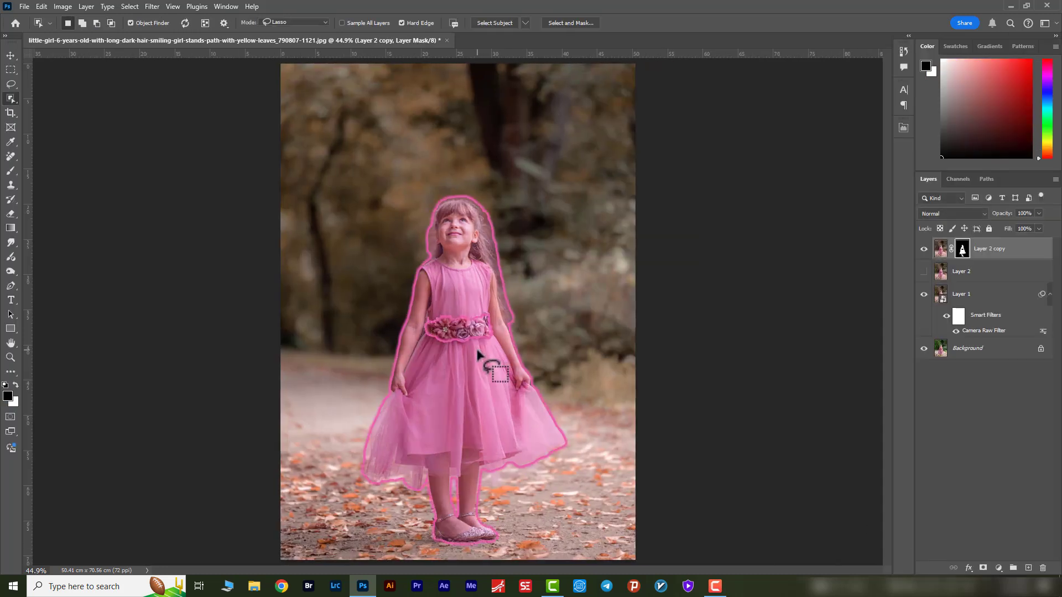
key(v)
key(backslash)
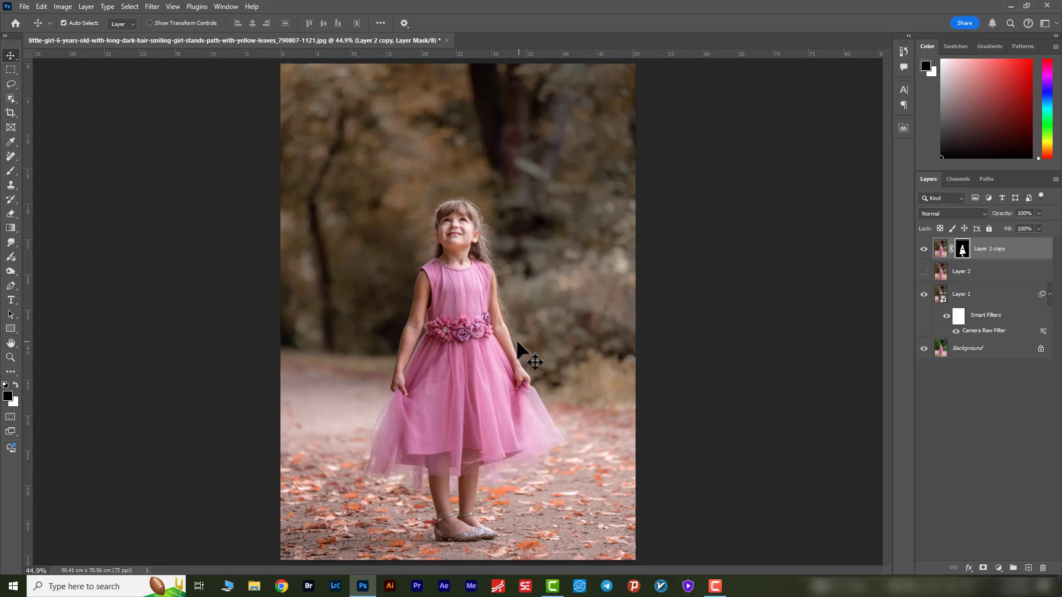
Step: Show only the Layer 2 copy layer and paint its mask white over the missing flower belt
alt+click(925, 252)
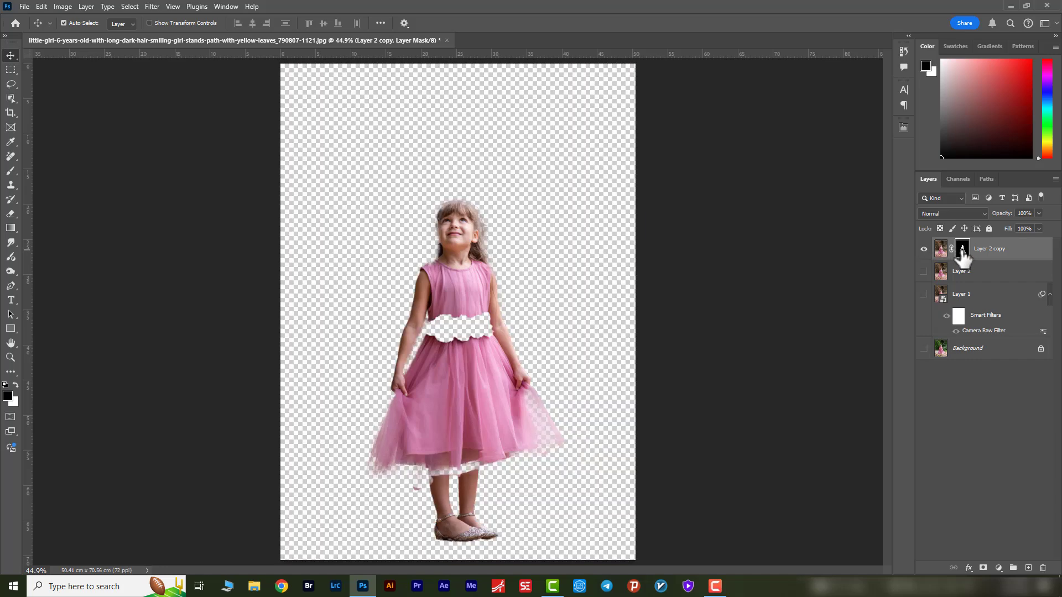
key(b)
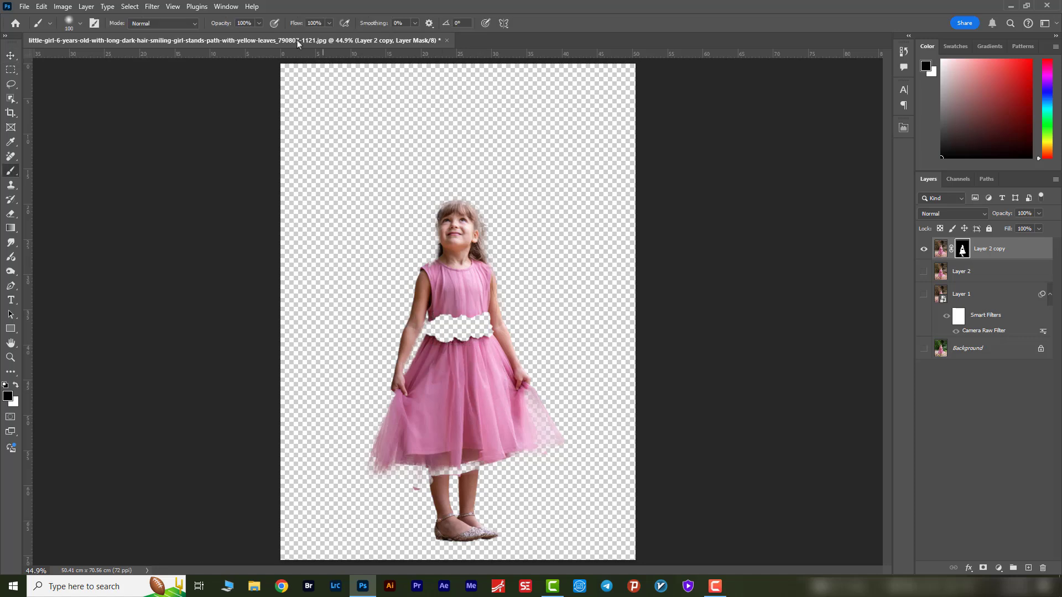
drag(451, 320, 454, 320)
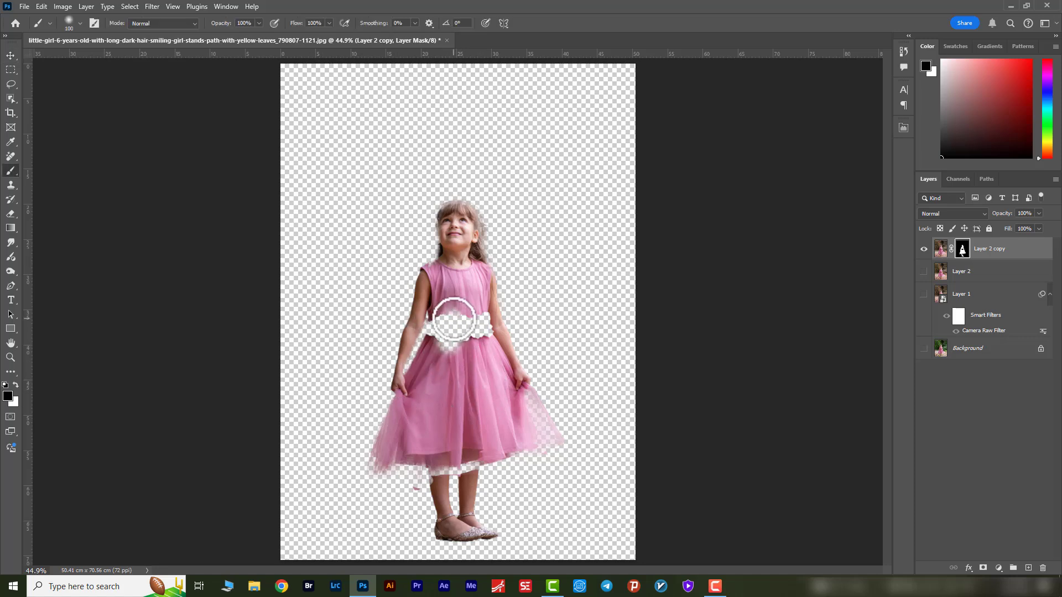
key(z)
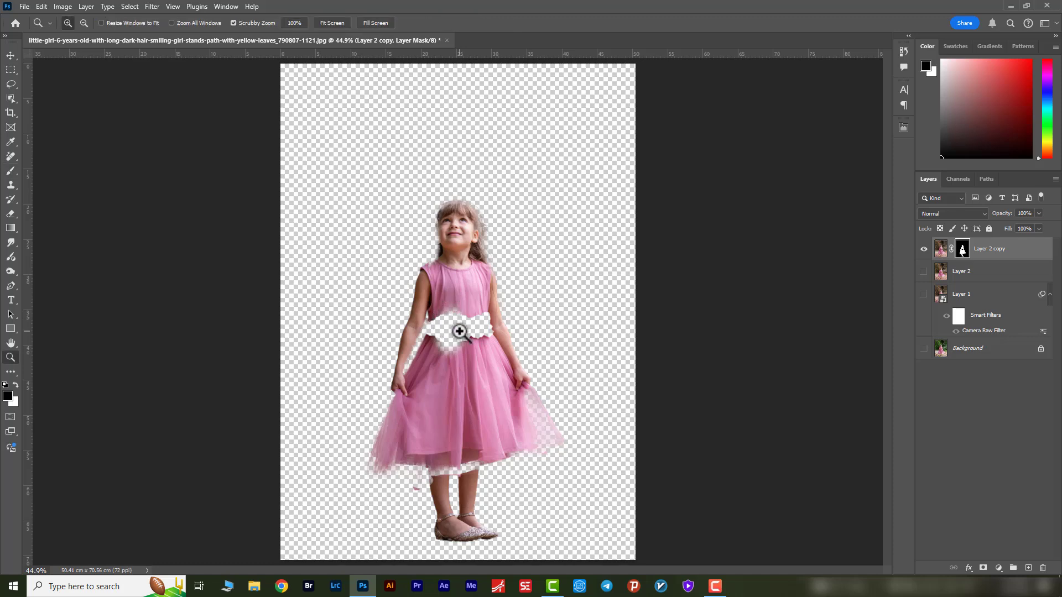
key(x)
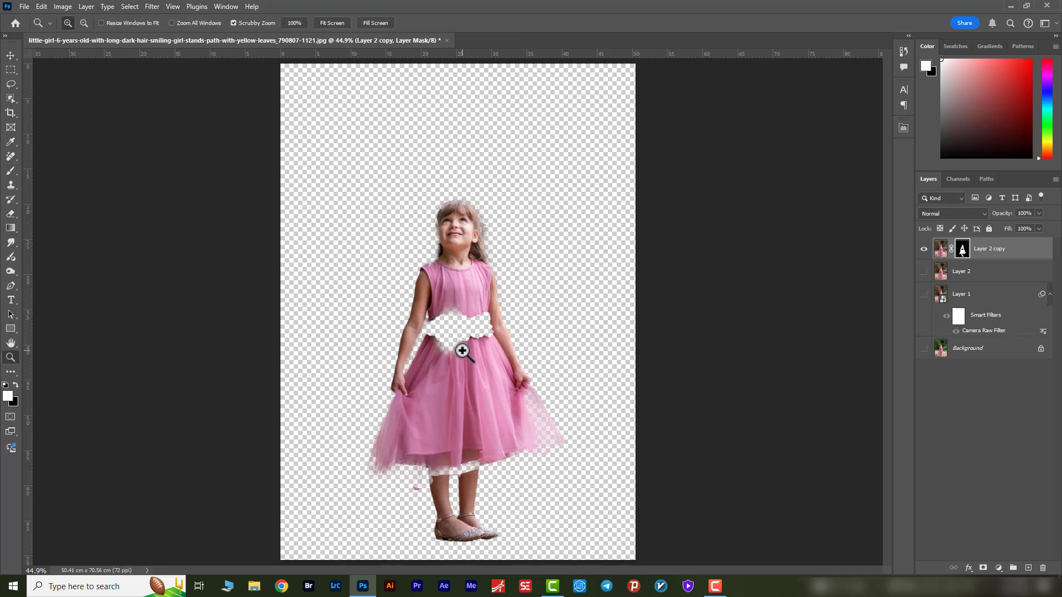
key(b)
mouse_move(461, 350)
mouse_down()
mouse_move(460, 322)
mouse_move(455, 347)
mouse_move(441, 345)
mouse_move(439, 318)
mouse_move(436, 348)
mouse_move(432, 340)
mouse_move(447, 341)
mouse_move(483, 321)
mouse_up()
Step: Reduce the brush to 45 px and paint the mask white along the dress hem above the girl's legs
key(bracketleft)
key(bracketleft)
key(bracketleft)
key(bracketleft)
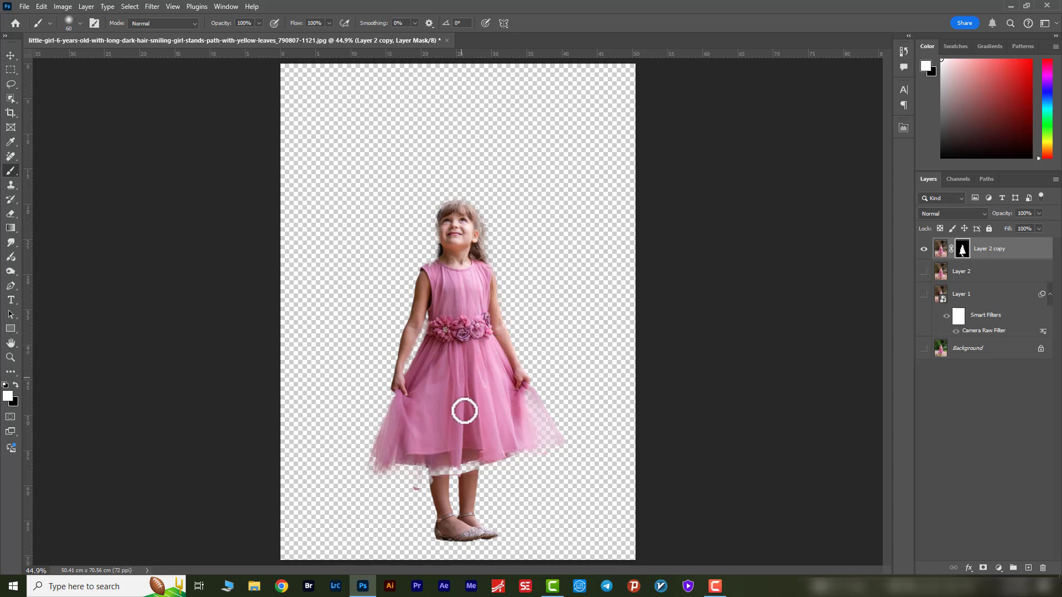
key(bracketleft)
key(bracketleft)
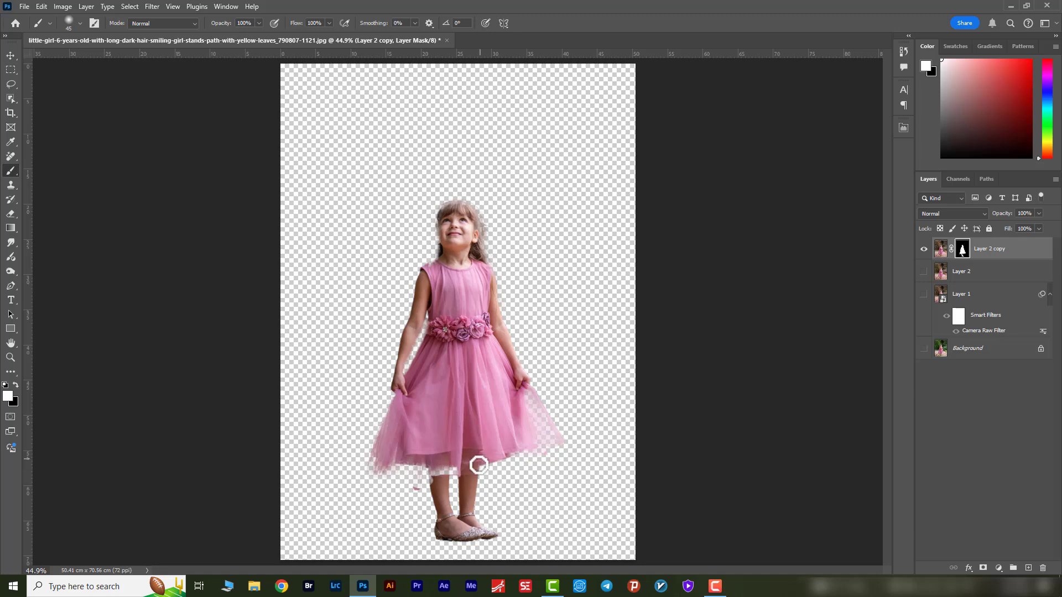
mouse_move(479, 465)
mouse_down()
mouse_move(439, 476)
mouse_move(438, 464)
mouse_move(435, 484)
mouse_move(408, 464)
mouse_up()
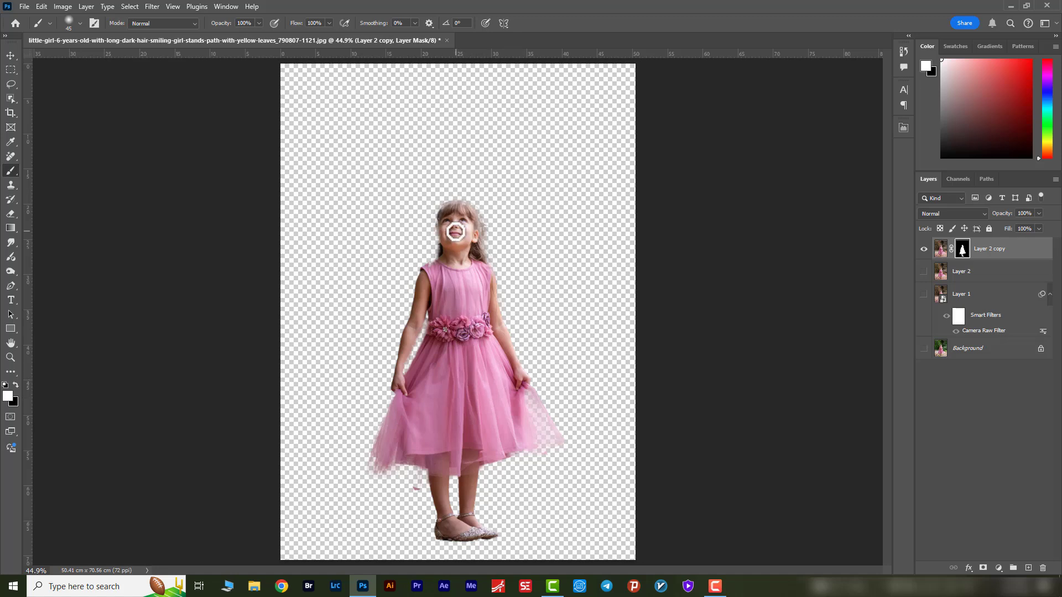
Step: With a 15 px brush, paint the mask white along the girl's cheek, the hair beside it and the adjoining shoulder
key(z)
drag(441, 218, 513, 239)
key(b)
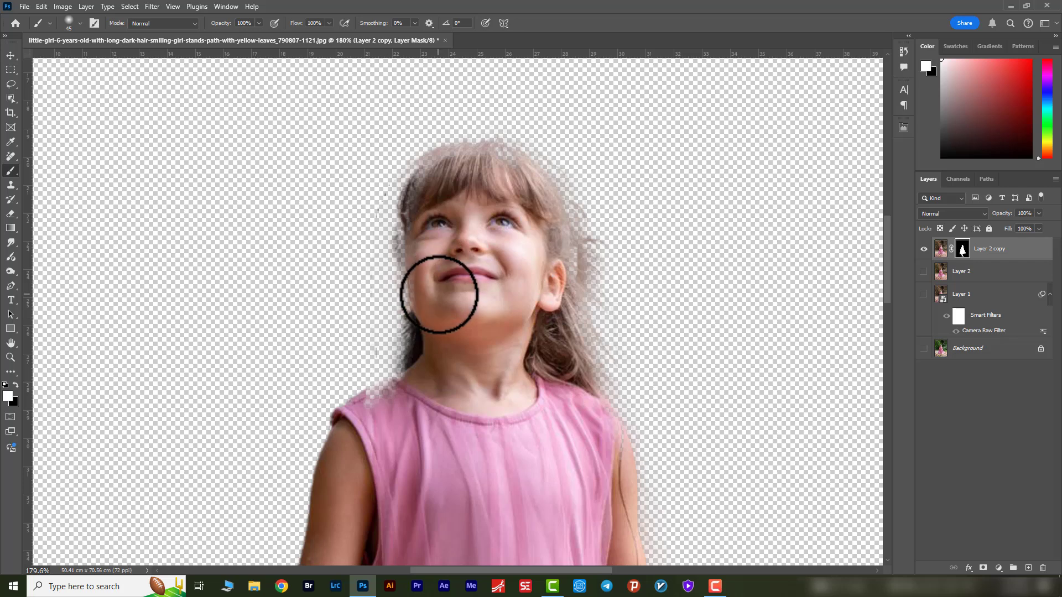
key(bracketleft)
key(bracketleft)
key(bracketleft)
key(bracketleft)
key(bracketleft)
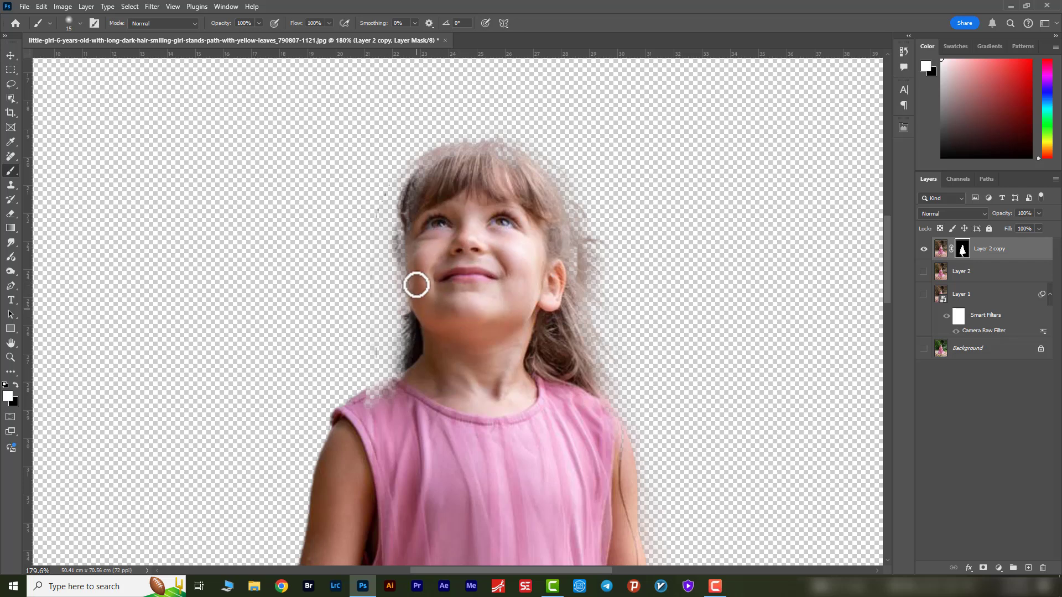
mouse_move(416, 261)
mouse_down()
mouse_move(411, 222)
mouse_move(425, 174)
mouse_move(406, 231)
mouse_move(400, 372)
mouse_up()
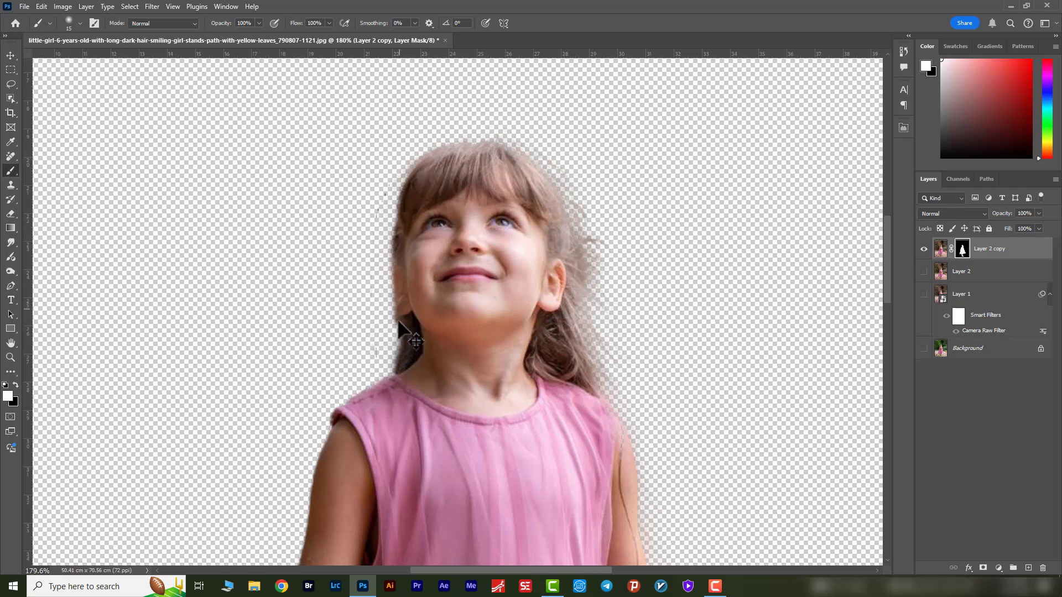
drag(398, 323, 371, 395)
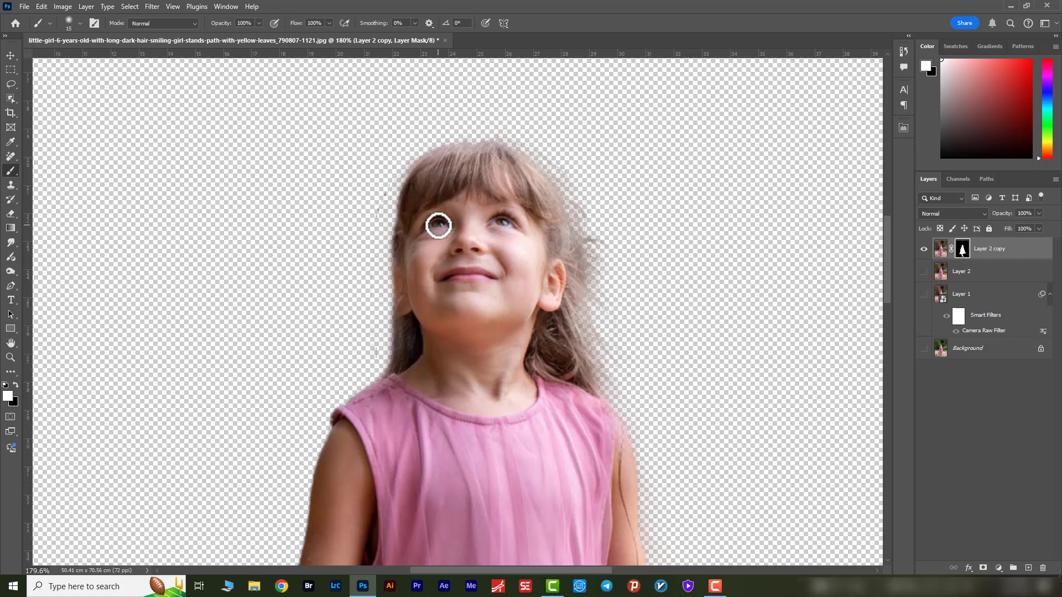
key(ctrl+0)
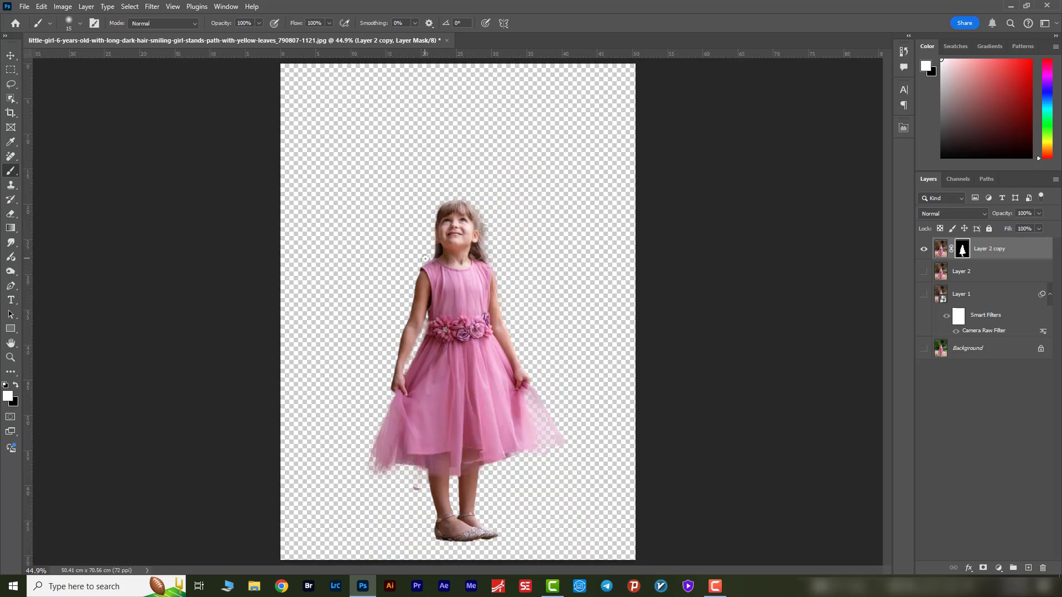
Step: Show all the layers again, including Layer 2, and convert Layer 2 to a smart object
alt+click(923, 248)
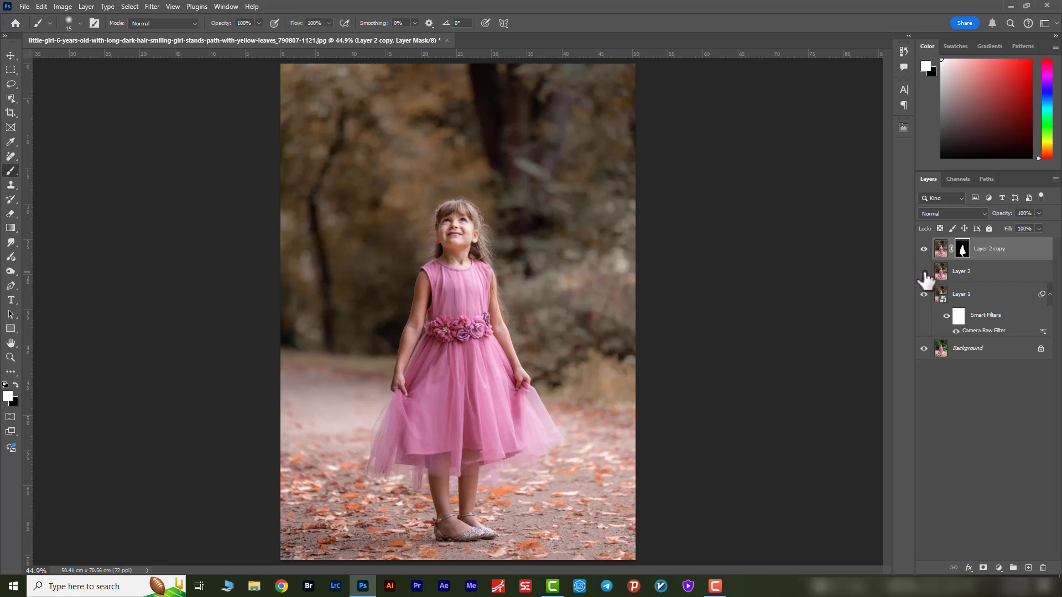
click(924, 271)
click(960, 276)
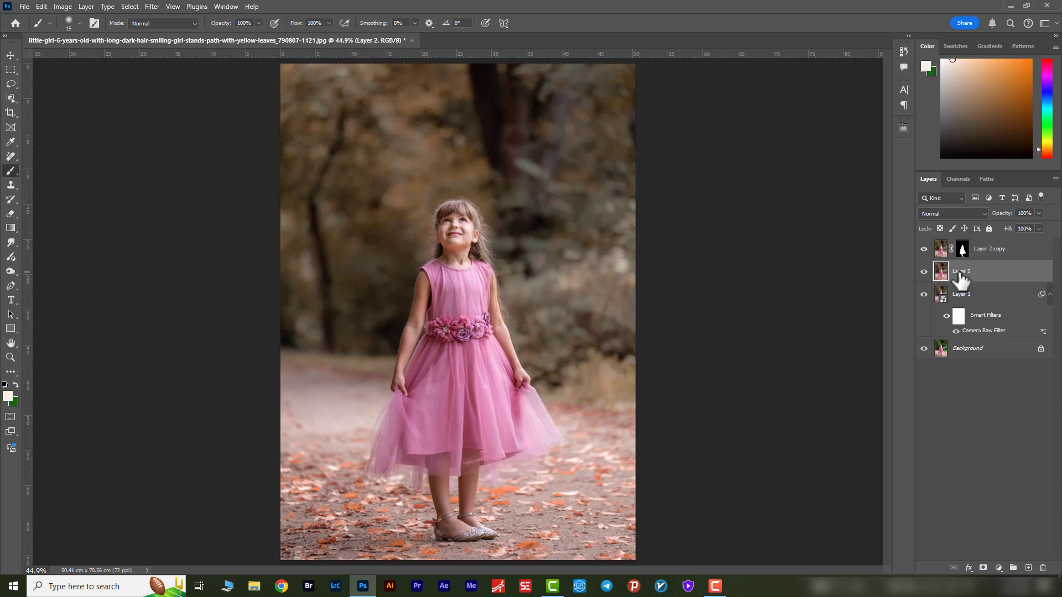
right_click(960, 277)
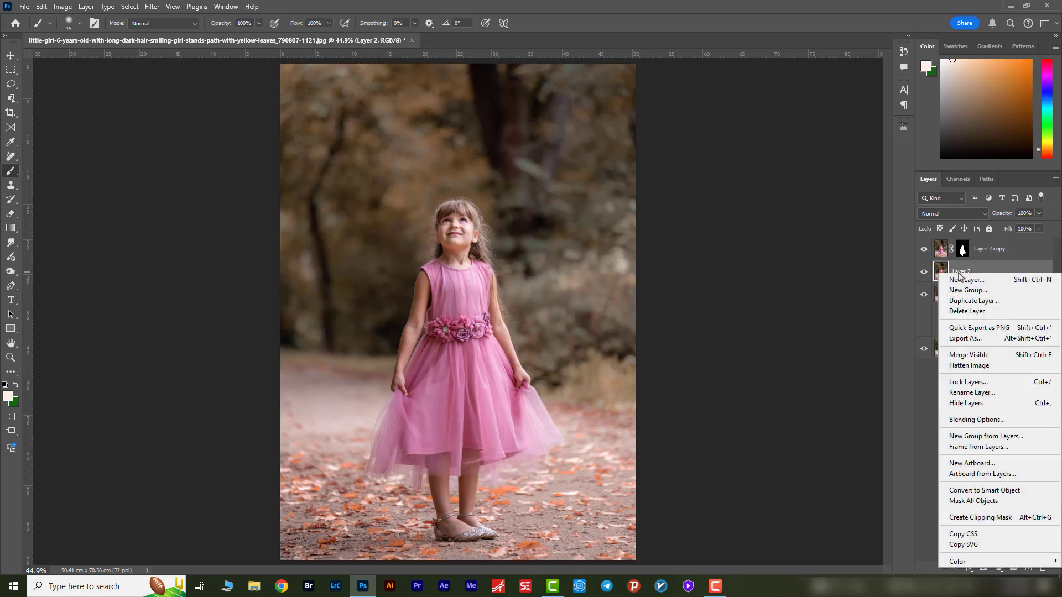
click(965, 491)
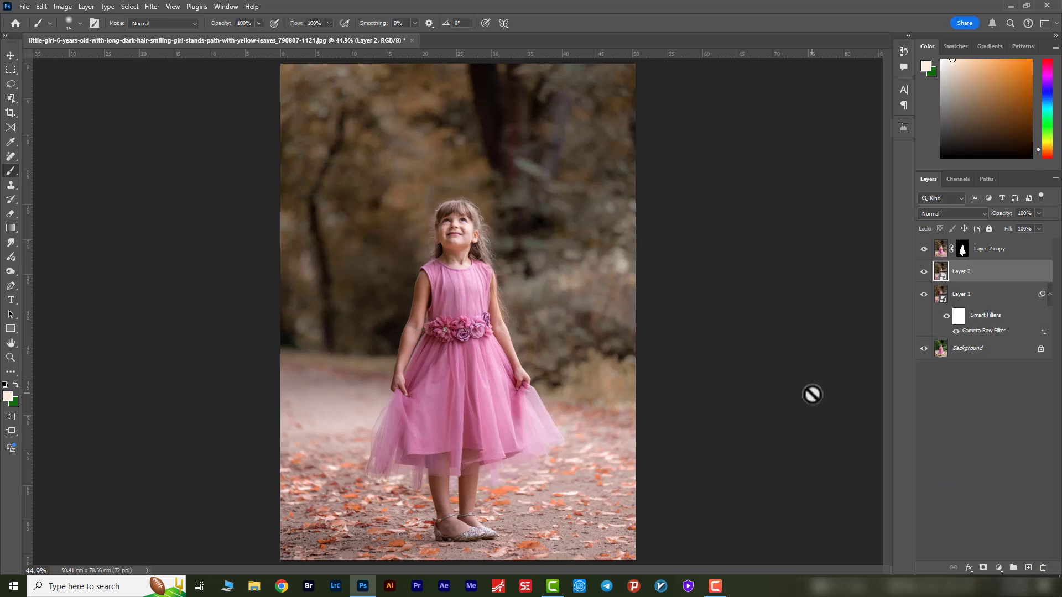
Step: Apply a Gaussian Blur with a radius of 121.5 pixels to Layer 2 and switch to the Brush tool
click(157, 10)
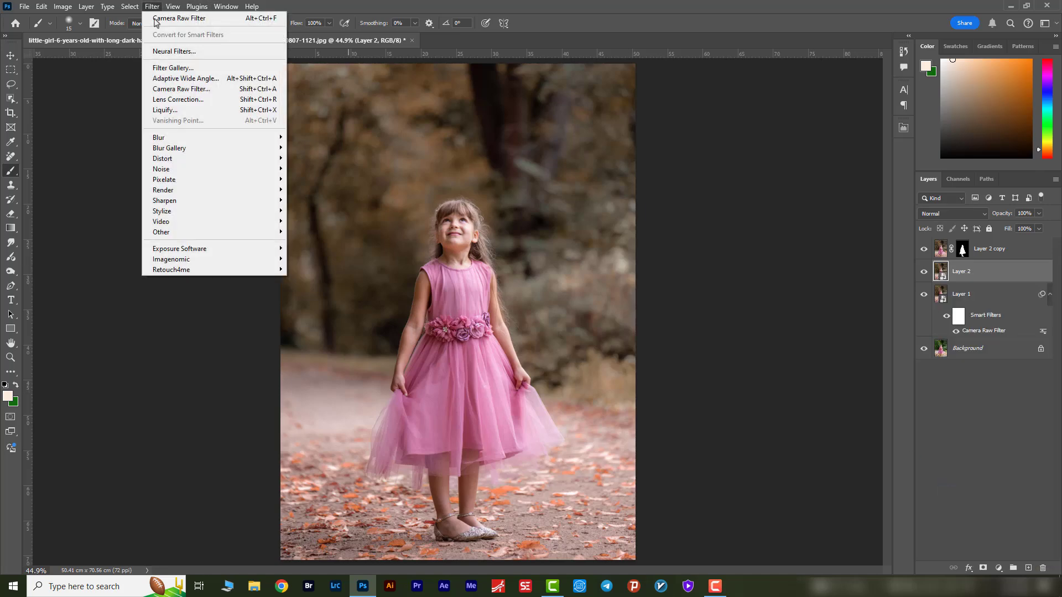
mouse_move(211, 141)
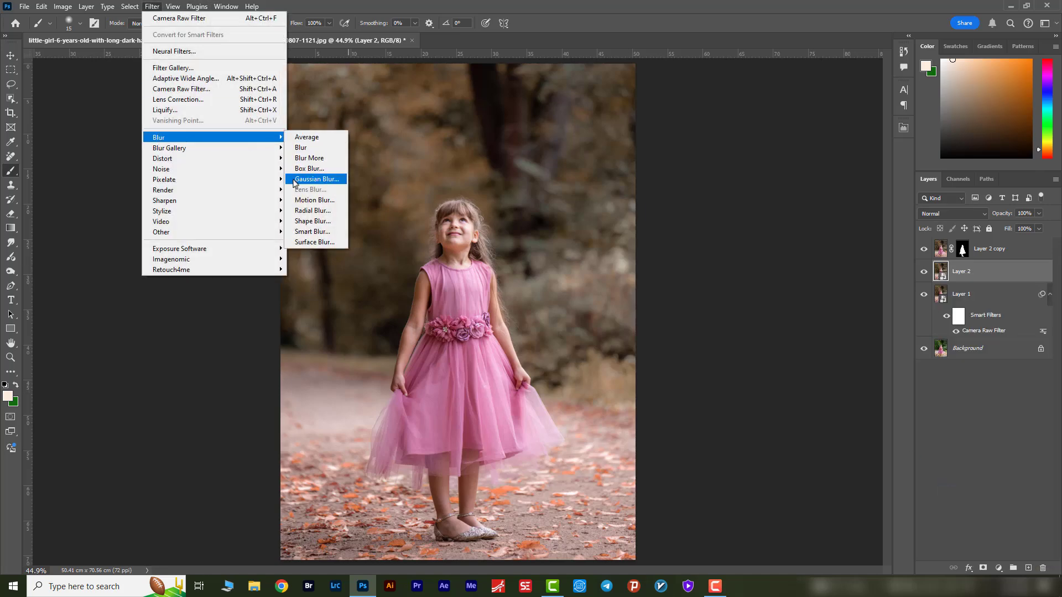
click(316, 179)
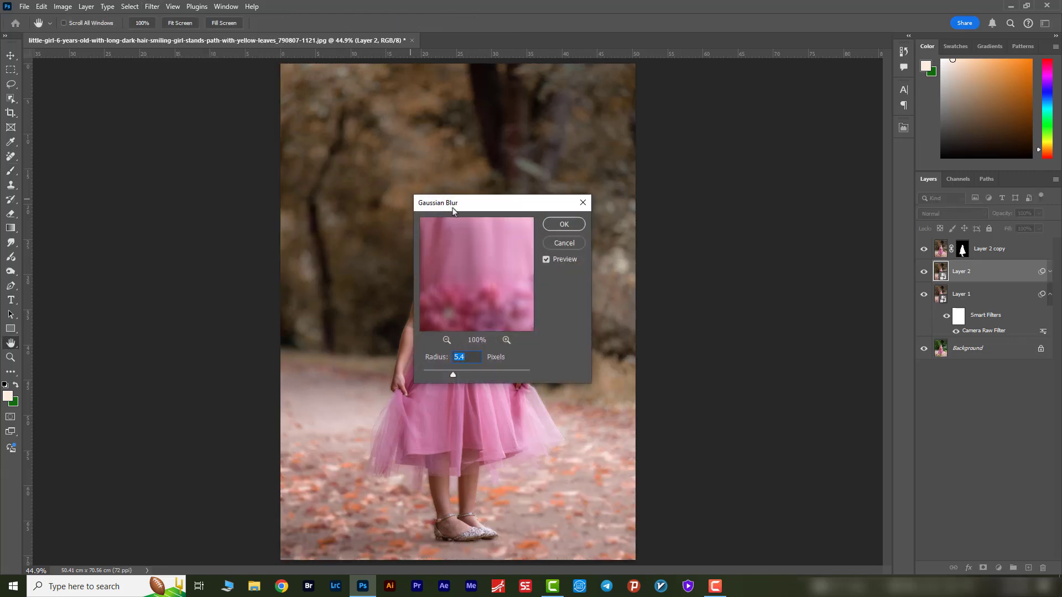
drag(453, 209, 595, 156)
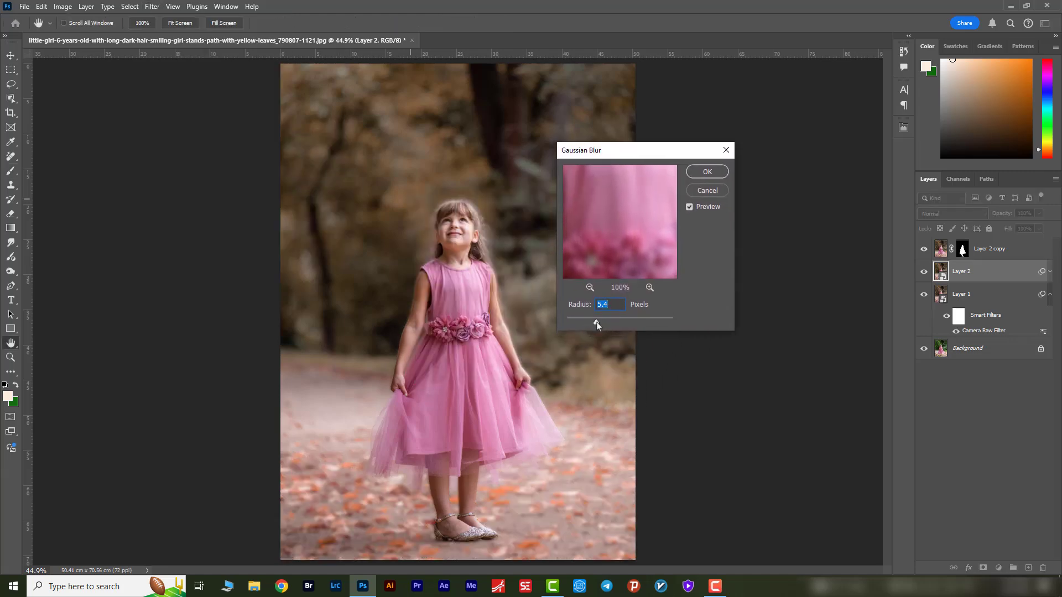
drag(626, 324, 626, 324)
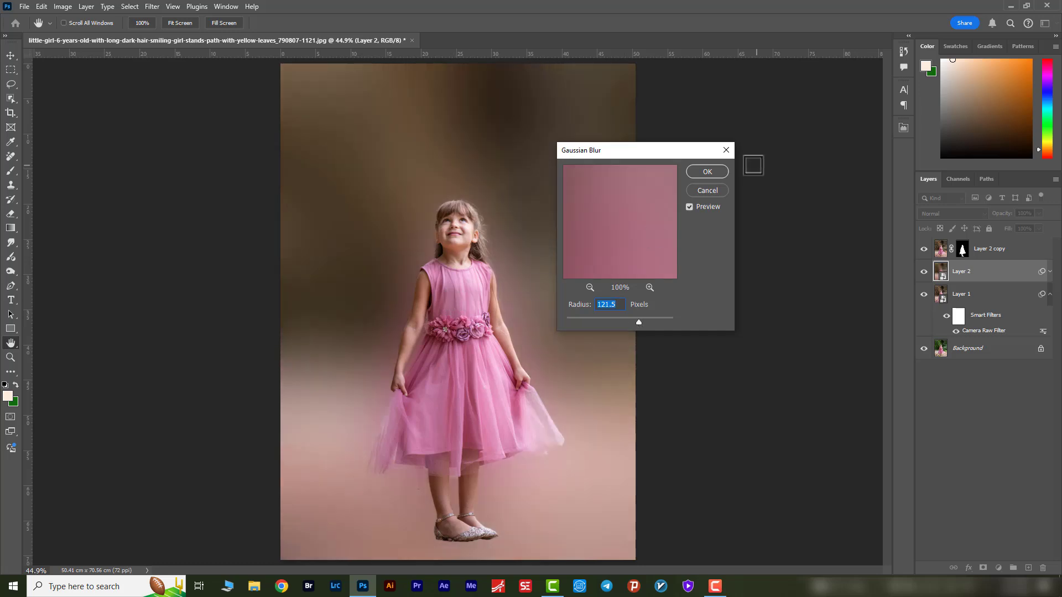
click(707, 172)
key(b)
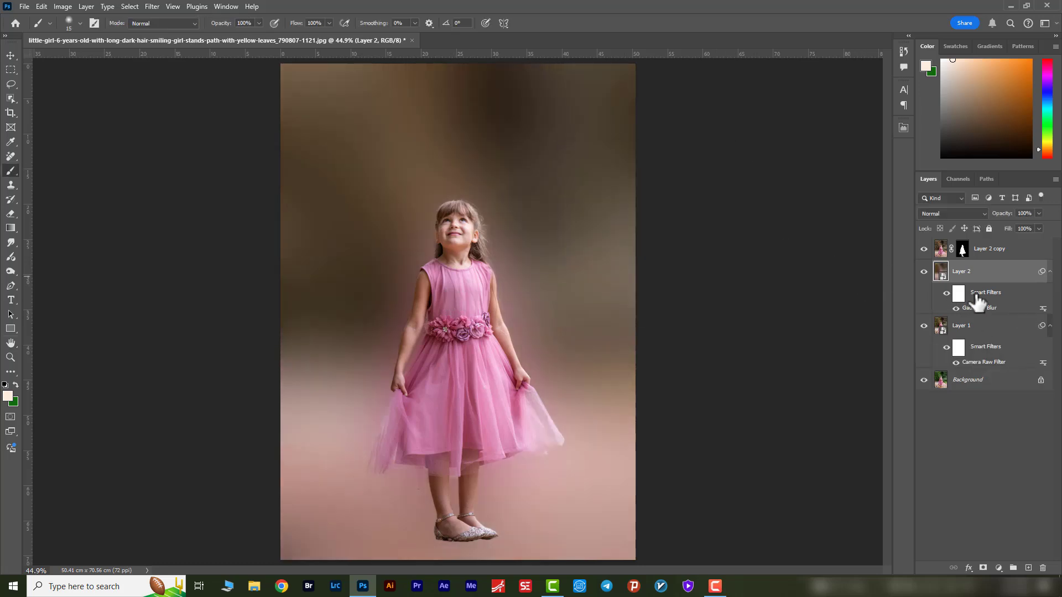
Step: Add a Curves adjustment with raised midtones above Layer 2, clip it to that layer and set its blend mode to Screen
click(999, 568)
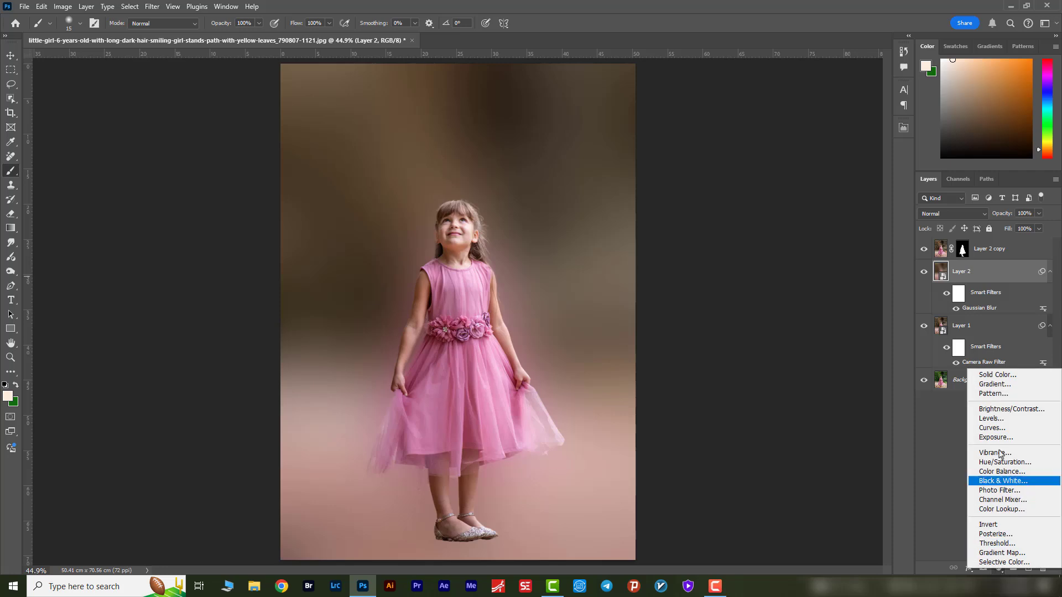
click(990, 428)
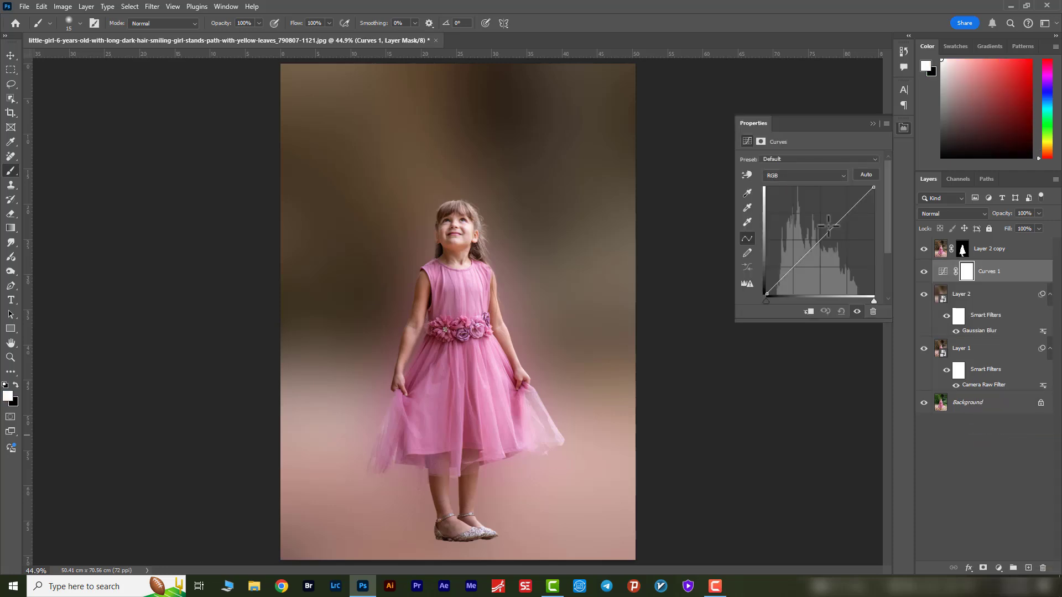
drag(824, 237, 812, 217)
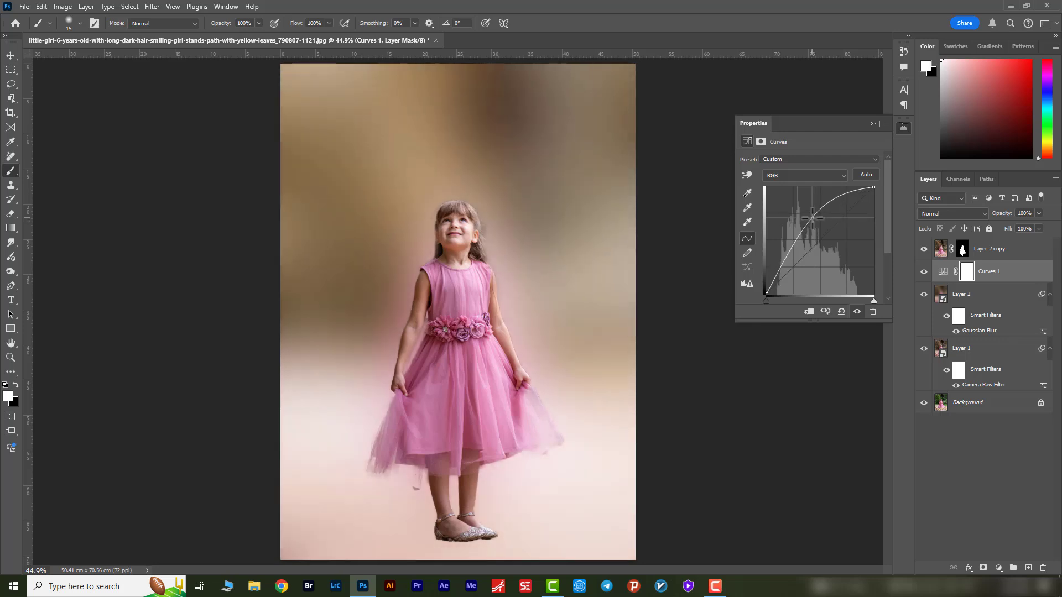
click(808, 312)
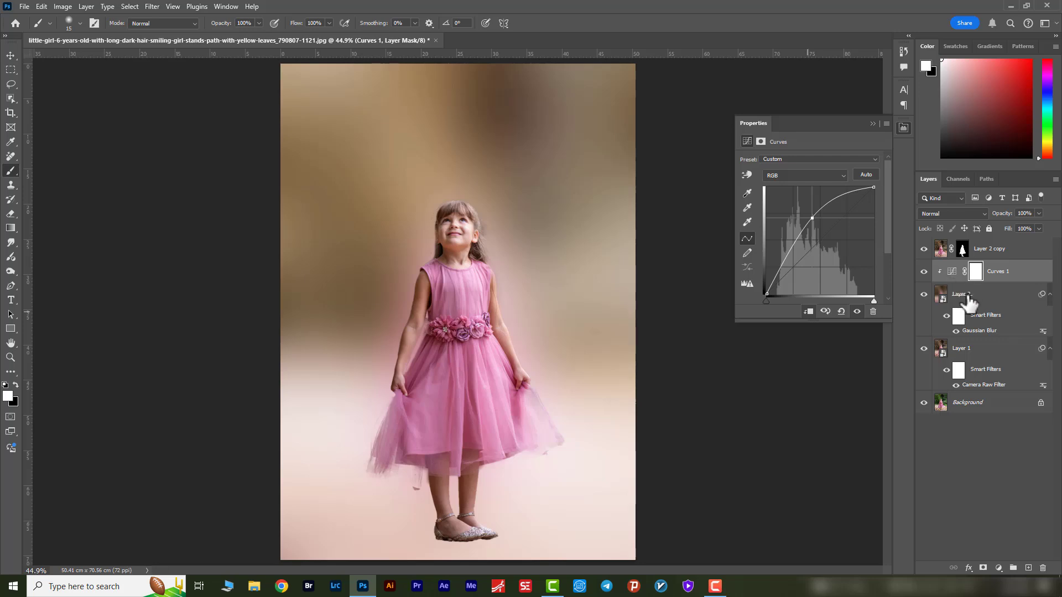
click(951, 215)
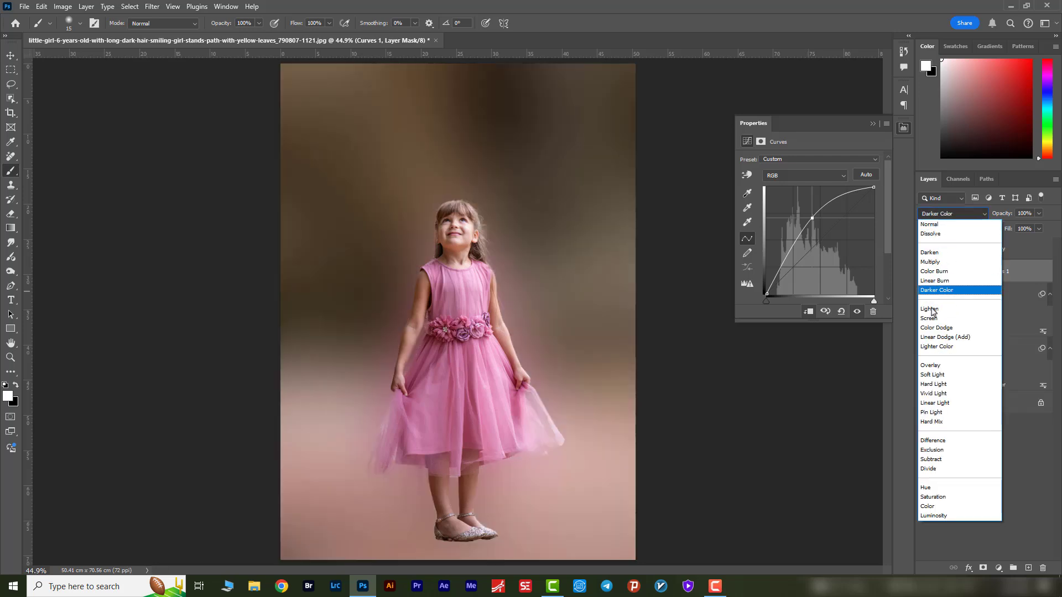
click(930, 318)
Step: Hide Layer 2 behind a black layer mask
click(970, 298)
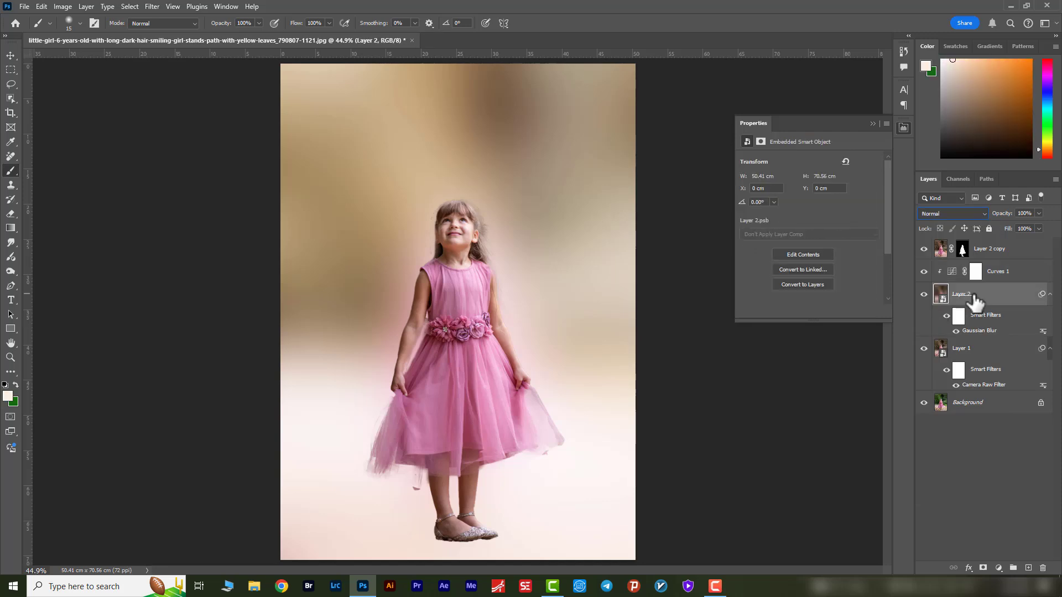
alt+click(984, 570)
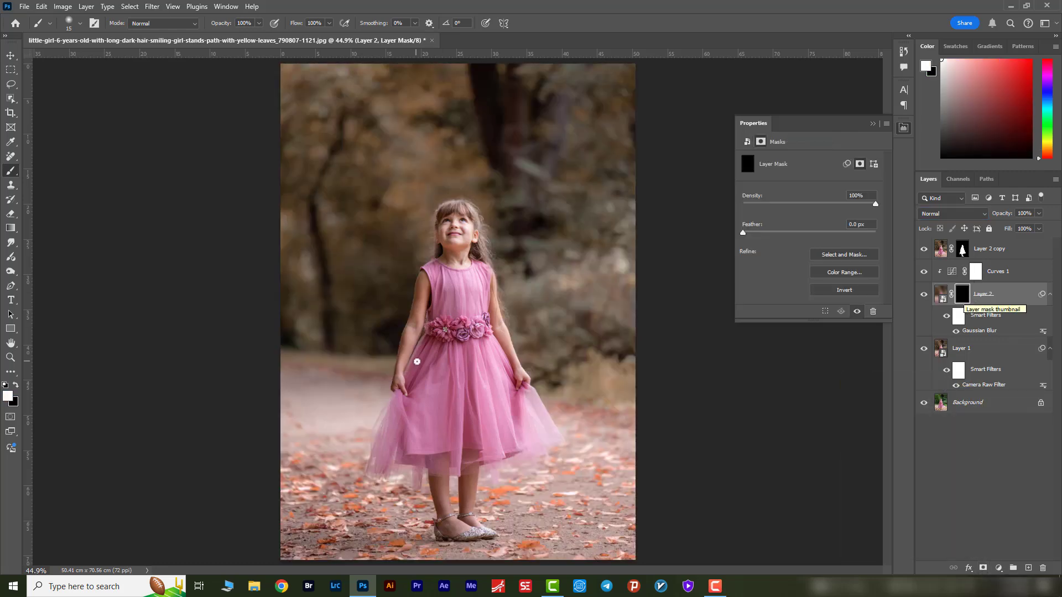
Step: Paint white on Layer 2's mask behind the girl's head with a 700 px brush at 30% flow, and set the layer's opacity to 84%
key(bracketright)
key(bracketright)
key(bracketright)
key(bracketright)
key(bracketright)
key(bracketright)
key(bracketright)
key(bracketright)
key(bracketright)
key(bracketright)
key(bracketright)
key(bracketright)
key(bracketright)
key(bracketright)
key(bracketright)
key(bracketright)
key(bracketright)
key(bracketright)
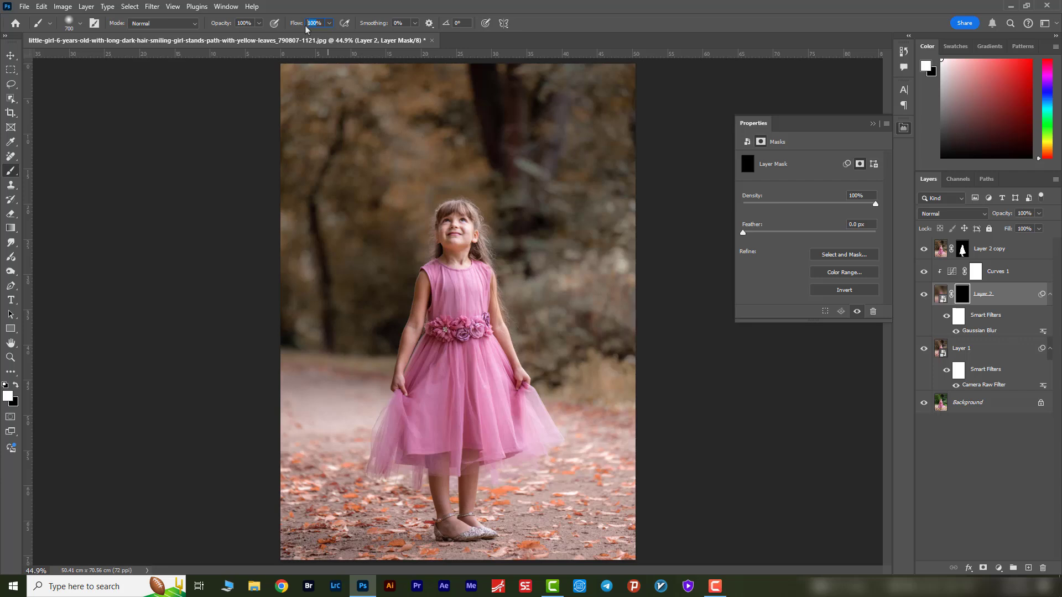
text(0)
click(455, 227)
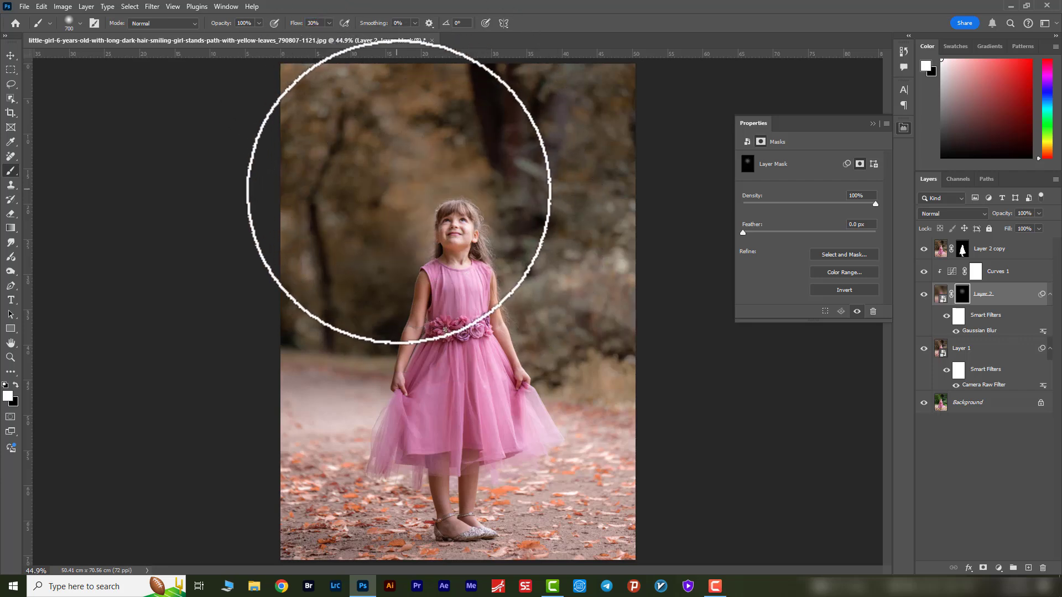
mouse_move(411, 237)
mouse_down()
mouse_move(483, 209)
mouse_move(459, 128)
mouse_move(400, 94)
mouse_move(471, 128)
mouse_move(431, 133)
mouse_move(443, 172)
mouse_up()
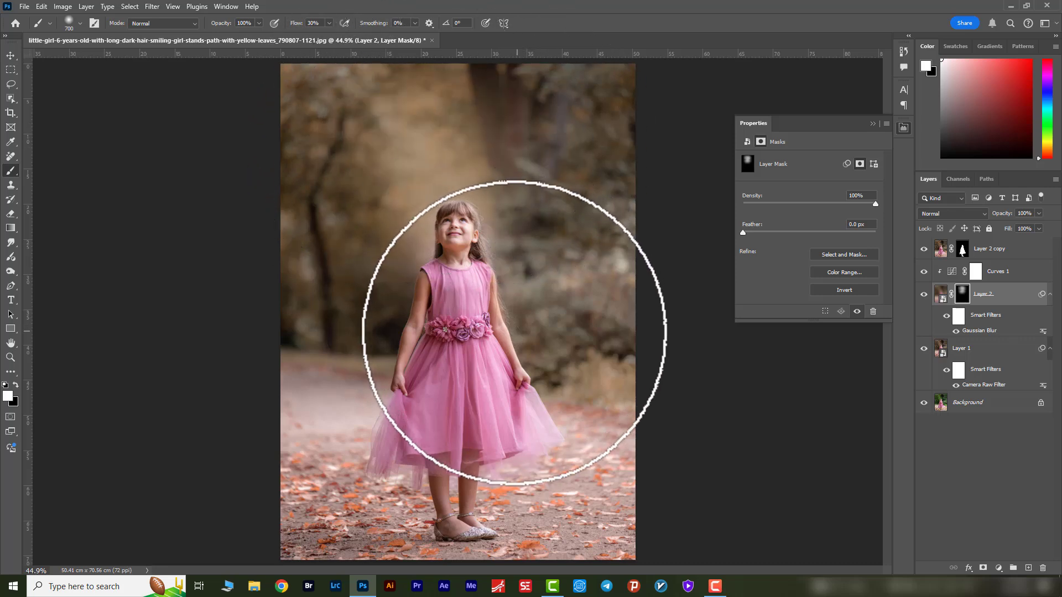
mouse_move(440, 281)
mouse_down()
mouse_move(416, 277)
mouse_move(498, 282)
mouse_move(418, 316)
mouse_move(450, 237)
mouse_move(393, 202)
mouse_move(422, 171)
mouse_move(508, 197)
mouse_move(462, 131)
mouse_up()
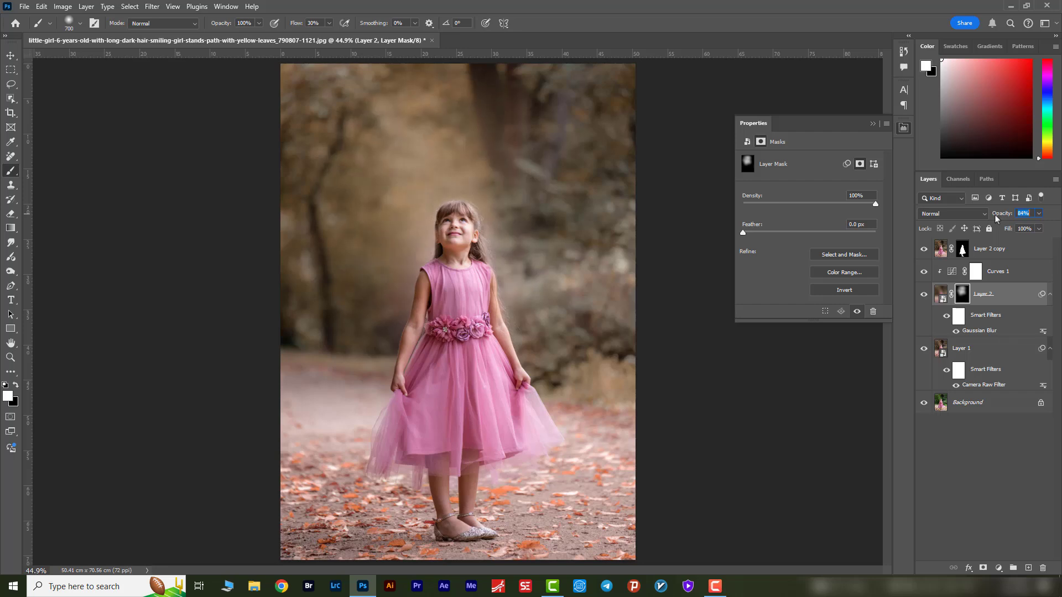
mouse_move(540, 237)
mouse_down()
mouse_move(513, 384)
mouse_move(485, 201)
mouse_move(496, 154)
mouse_up()
key(z)
drag(464, 207, 520, 228)
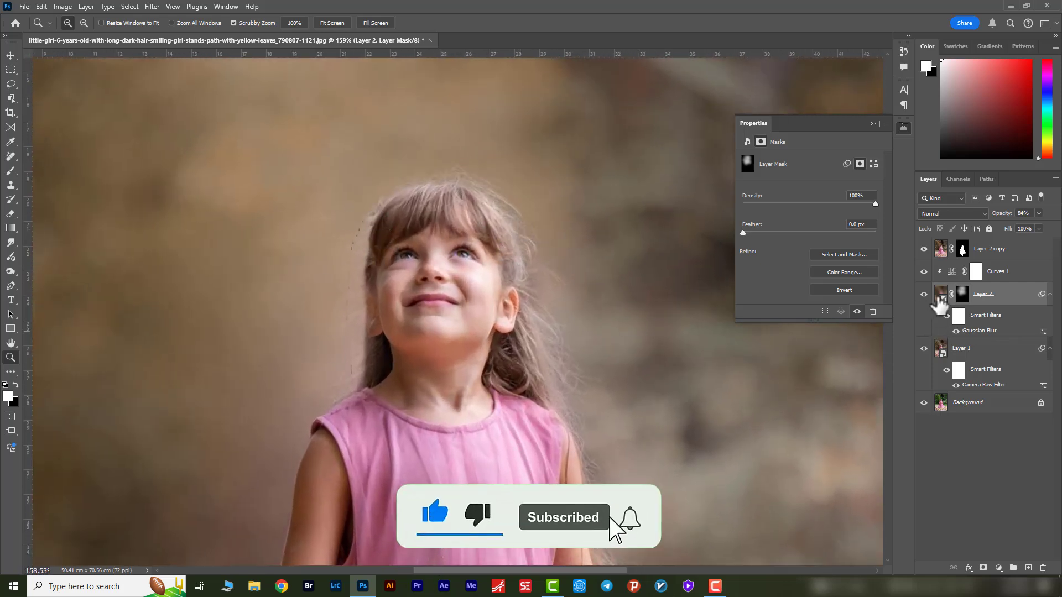
Step: Compare the portrait with and without the Curves adjustment and the Layer 2 copy cutout
click(924, 272)
click(924, 271)
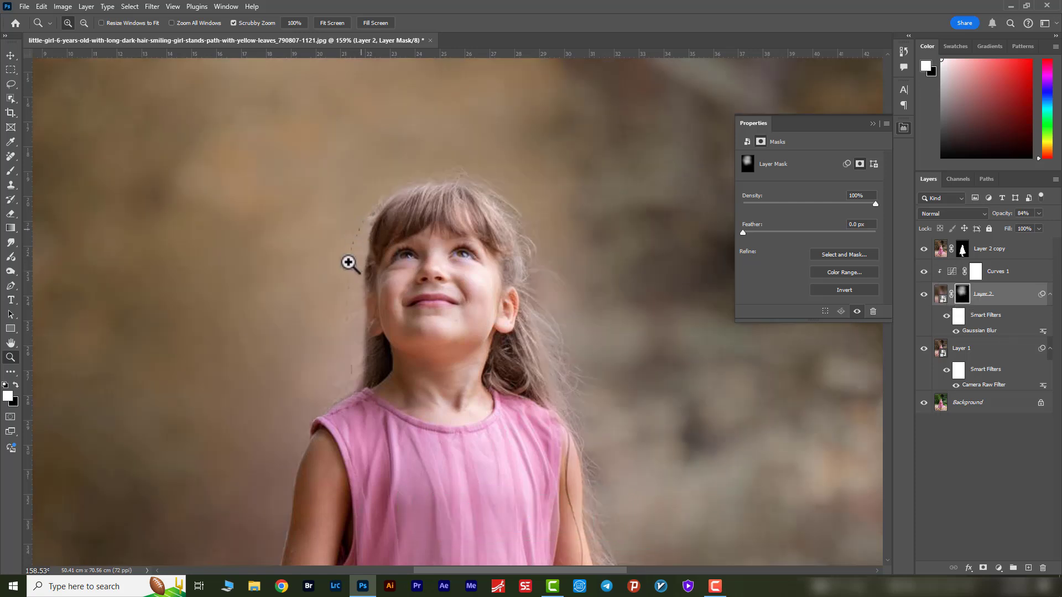
click(943, 250)
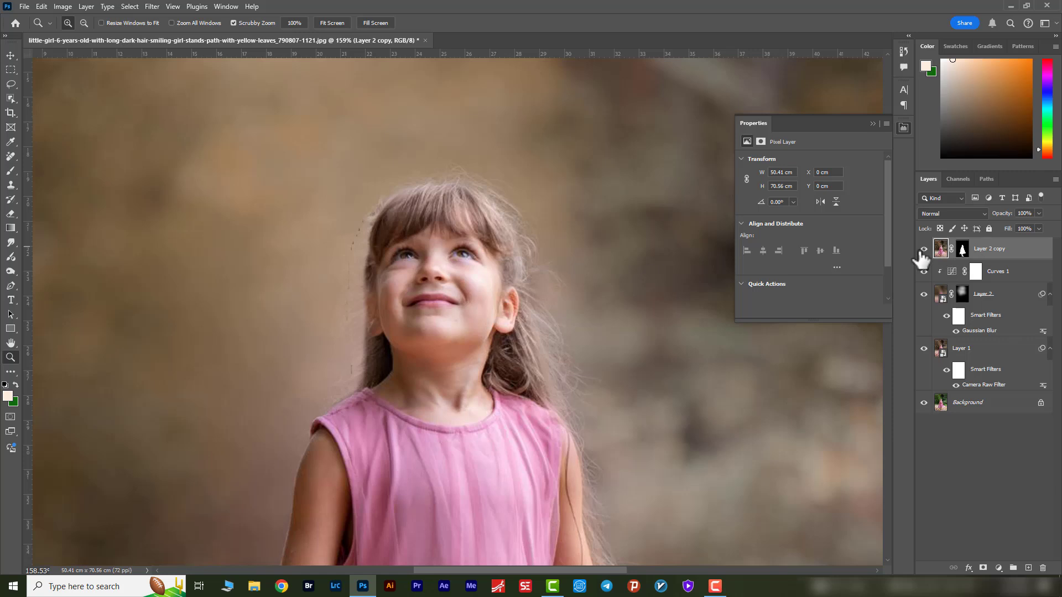
click(924, 249)
click(924, 250)
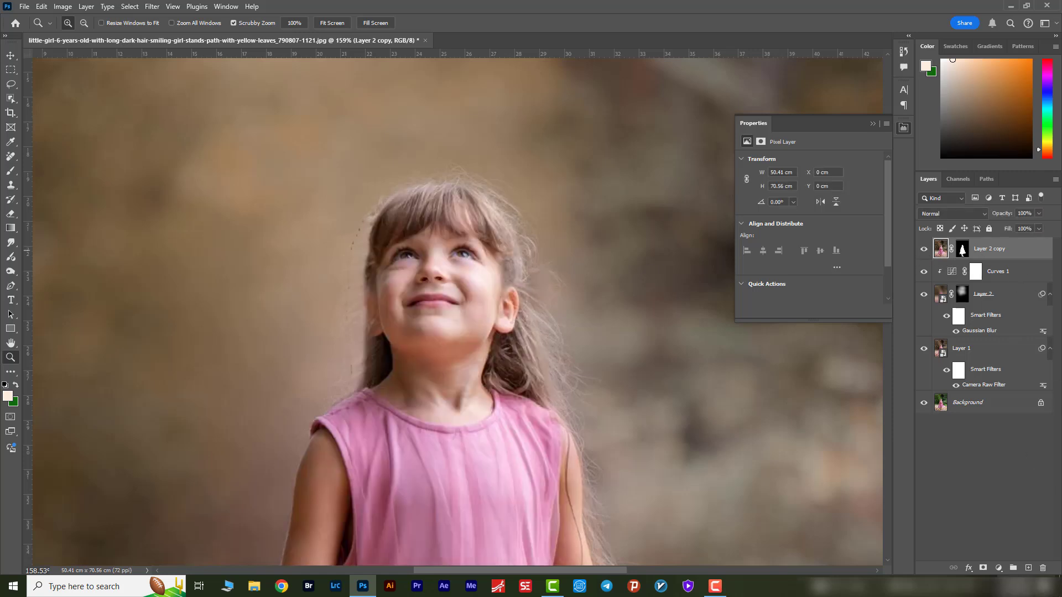
Step: Add a new empty layer above Layer 2 copy and clip it to the girl's cutout
click(1029, 567)
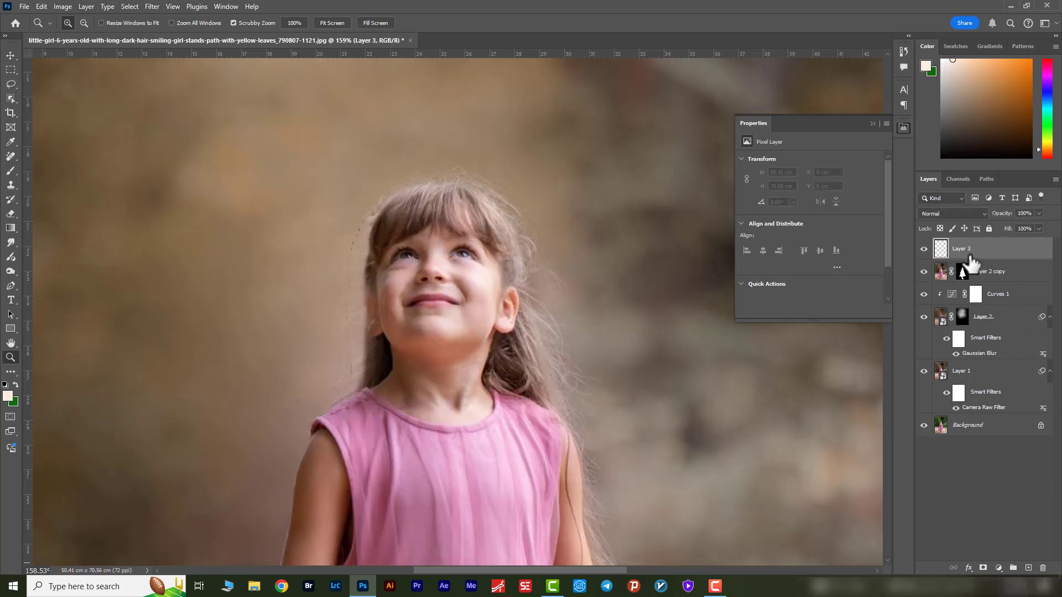
drag(1006, 270, 1018, 255)
alt+click(1019, 254)
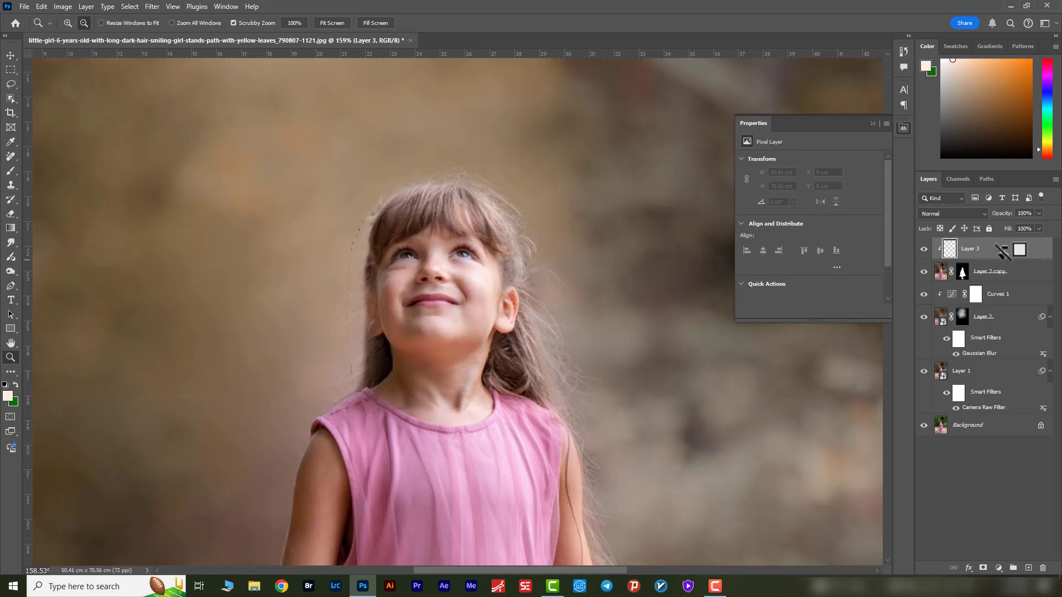
Step: Set up a much smaller brush with 10% flow and Overlay mode for painting along the girl's edges
click(15, 174)
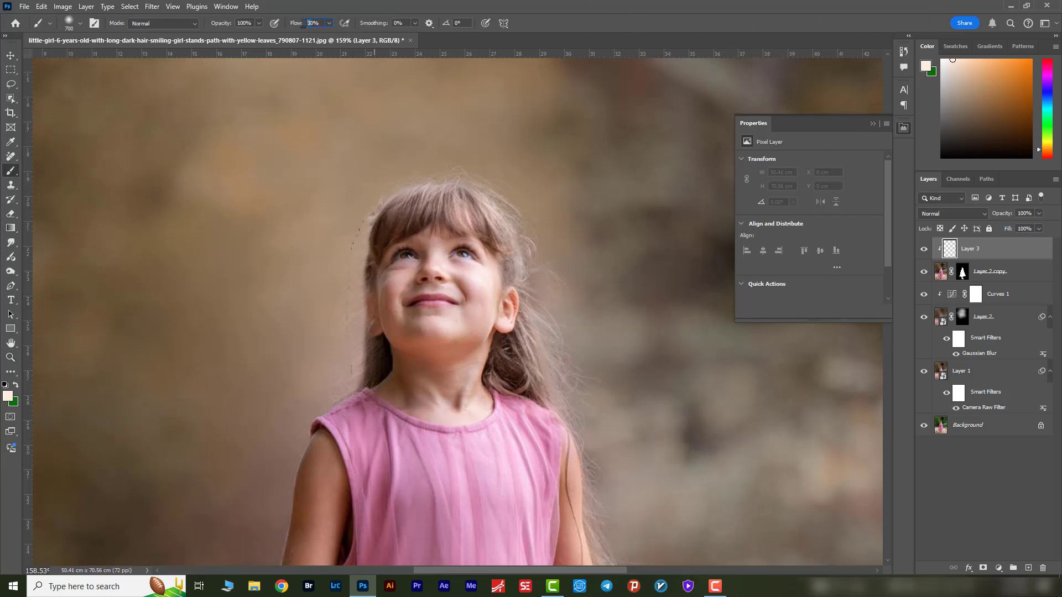
text(10)
key(Return)
key(bracketleft)
key(bracketleft)
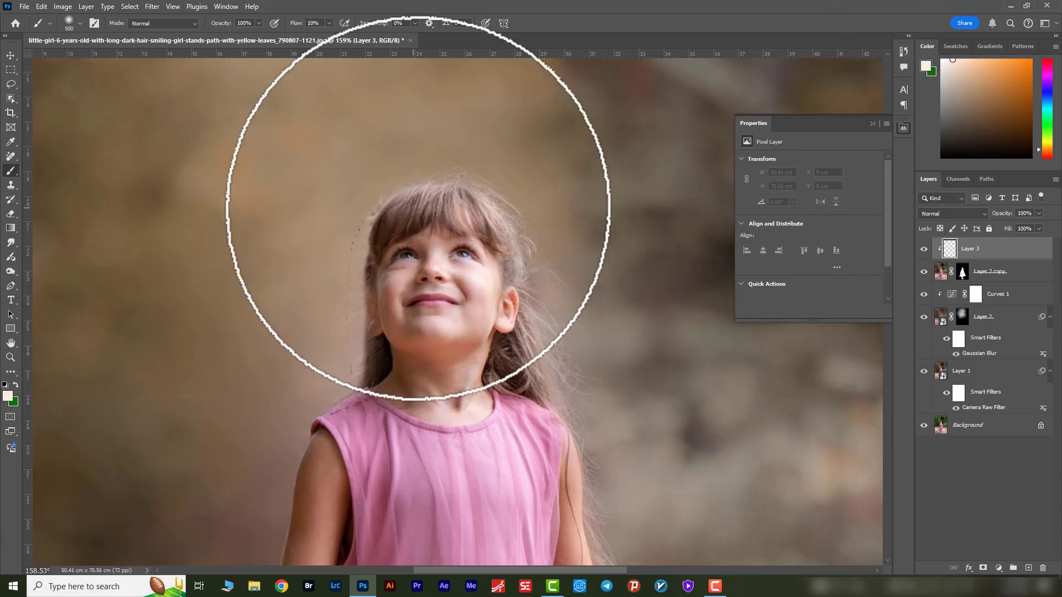
key(bracketleft)
key(bracketleft)
key(bracketleft)
key(bracketleft)
key(bracketleft)
key(bracketleft)
key(bracketleft)
key(bracketleft)
key(bracketleft)
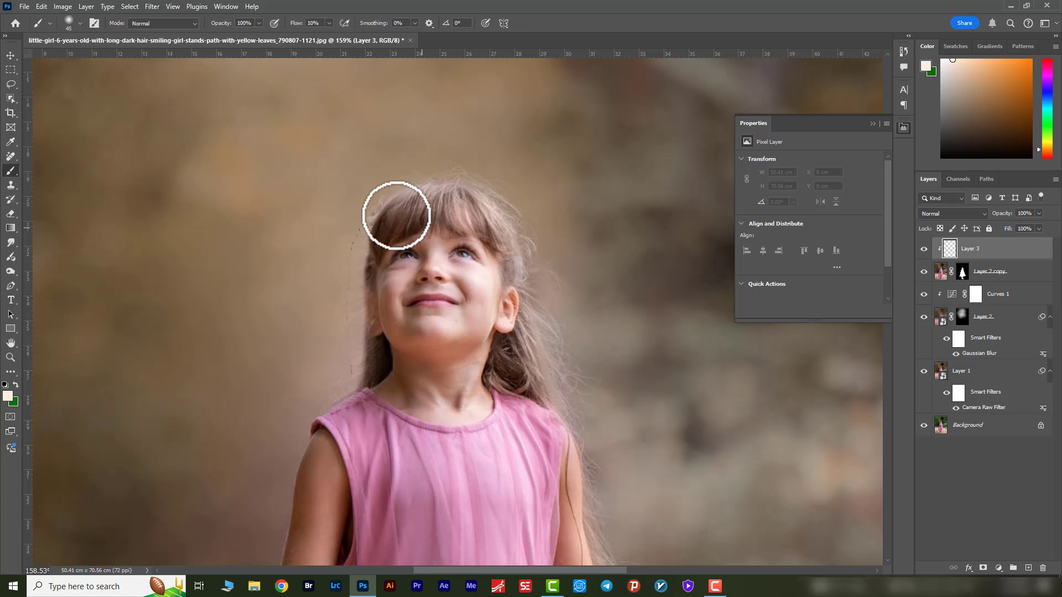
click(163, 25)
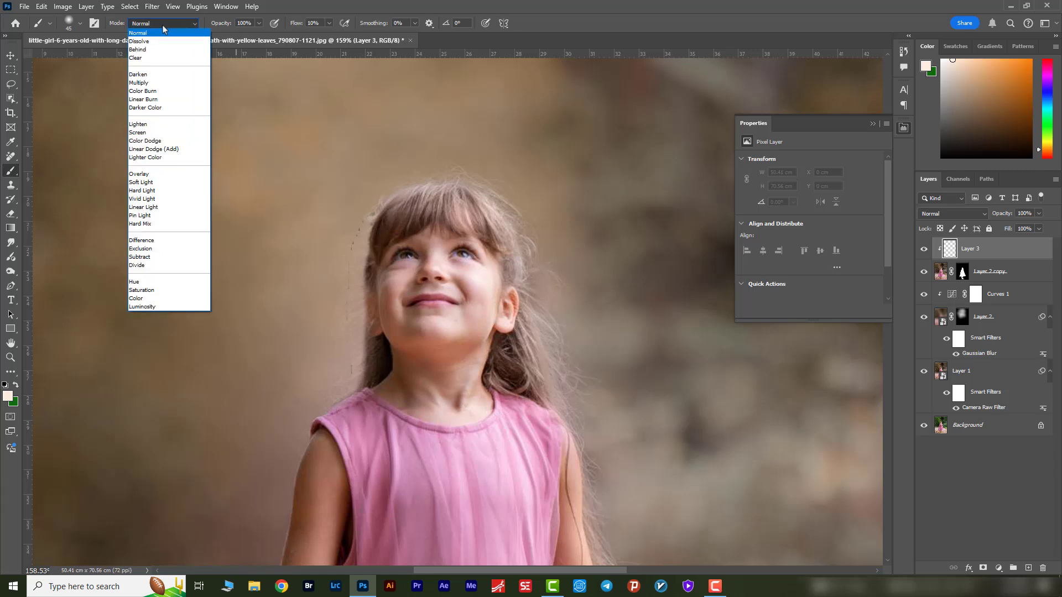
click(153, 175)
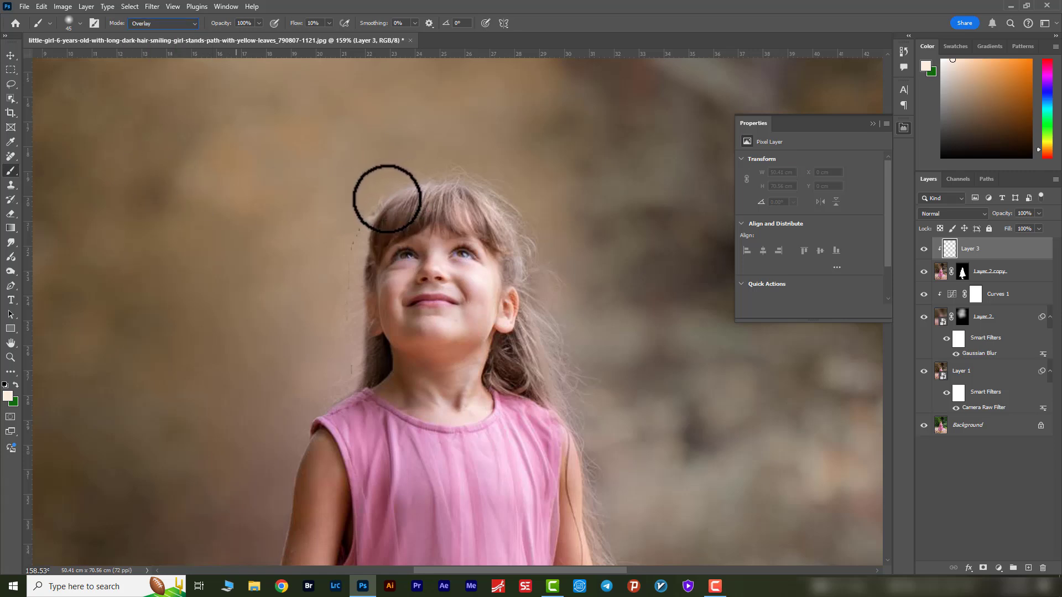
mouse_move(366, 220)
mouse_down()
mouse_move(343, 278)
mouse_move(354, 217)
mouse_move(346, 256)
mouse_up()
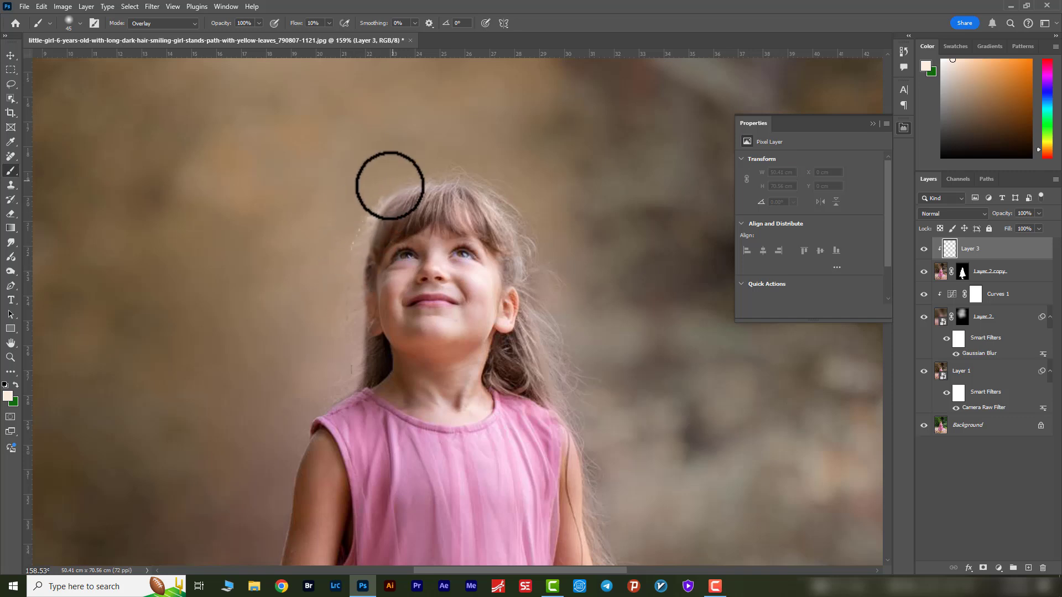
drag(422, 160, 569, 293)
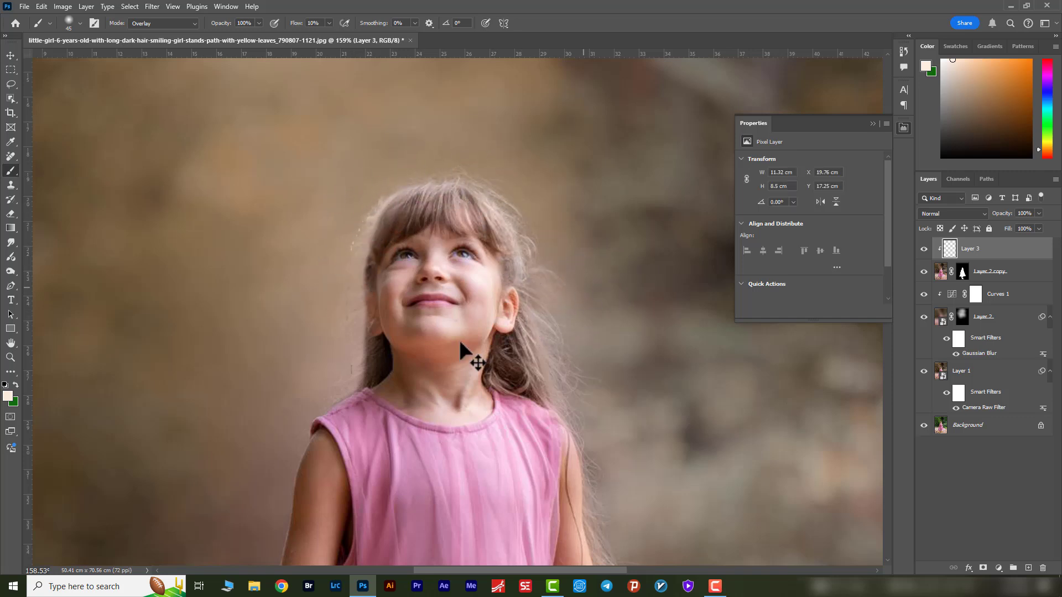
key(ctrl+z)
Step: Set the foreground colour to white and paint soft highlights along the girl's hair and shoulder edges on Layer 3
click(8, 396)
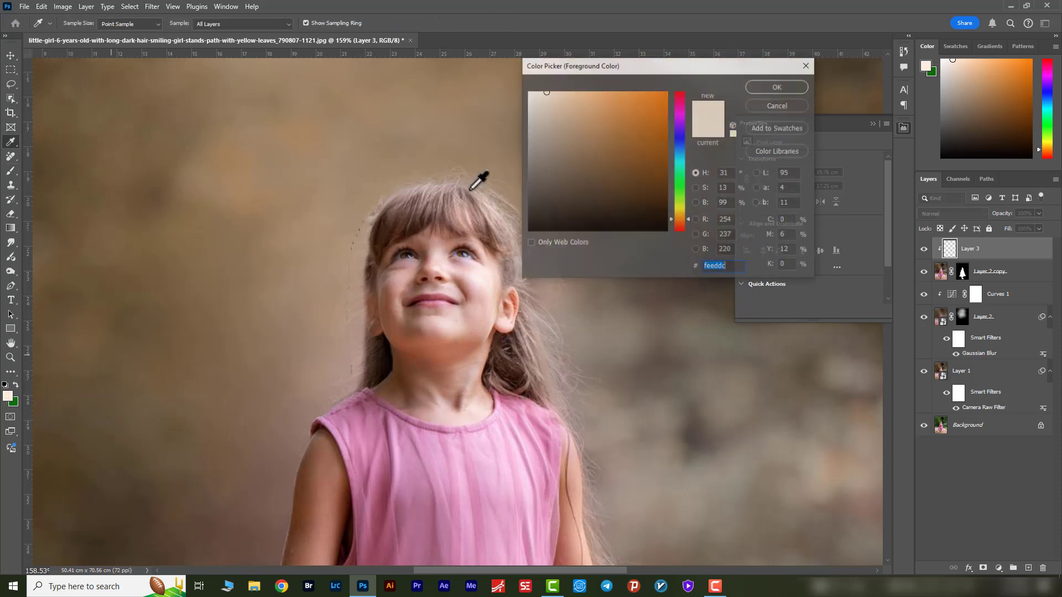
drag(550, 101, 514, 81)
click(777, 87)
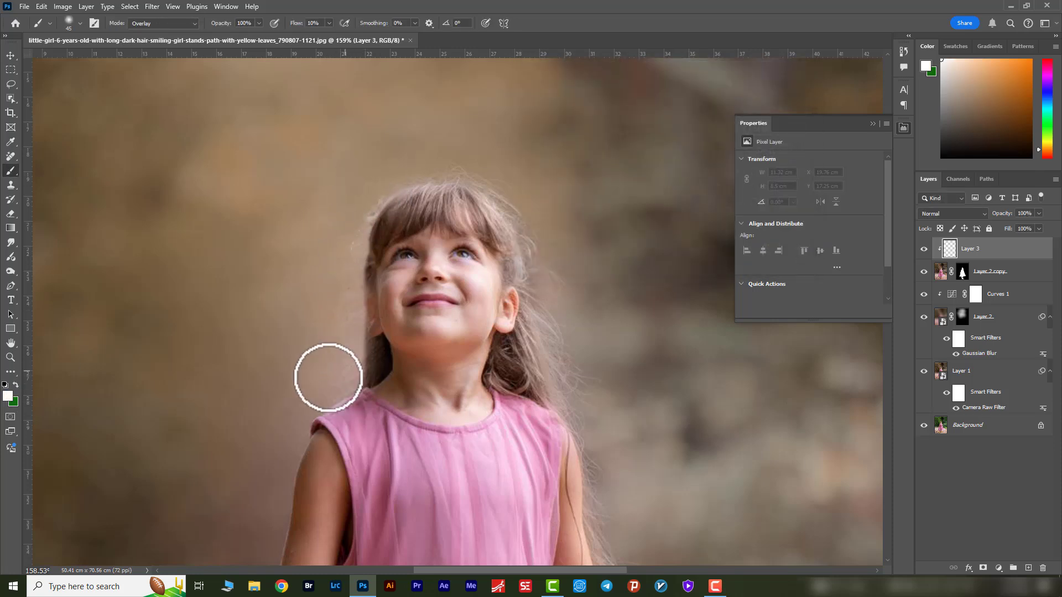
mouse_move(327, 375)
mouse_down()
mouse_move(337, 297)
mouse_move(374, 191)
mouse_move(460, 162)
mouse_move(475, 167)
mouse_move(564, 303)
mouse_move(533, 254)
mouse_move(608, 453)
mouse_move(585, 387)
mouse_up()
Step: Paint further white Overlay highlights around the outer hair and down both sides of the upper body on Layer 3
key(z)
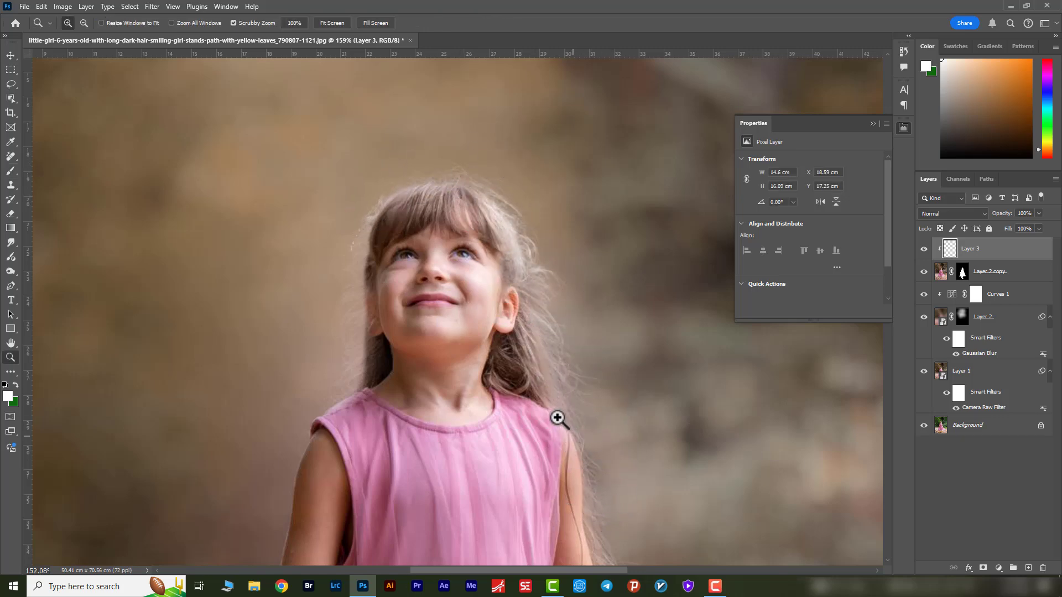
scroll(562, 426, down, 3)
drag(562, 429, 492, 307)
scroll(499, 352, up, 2)
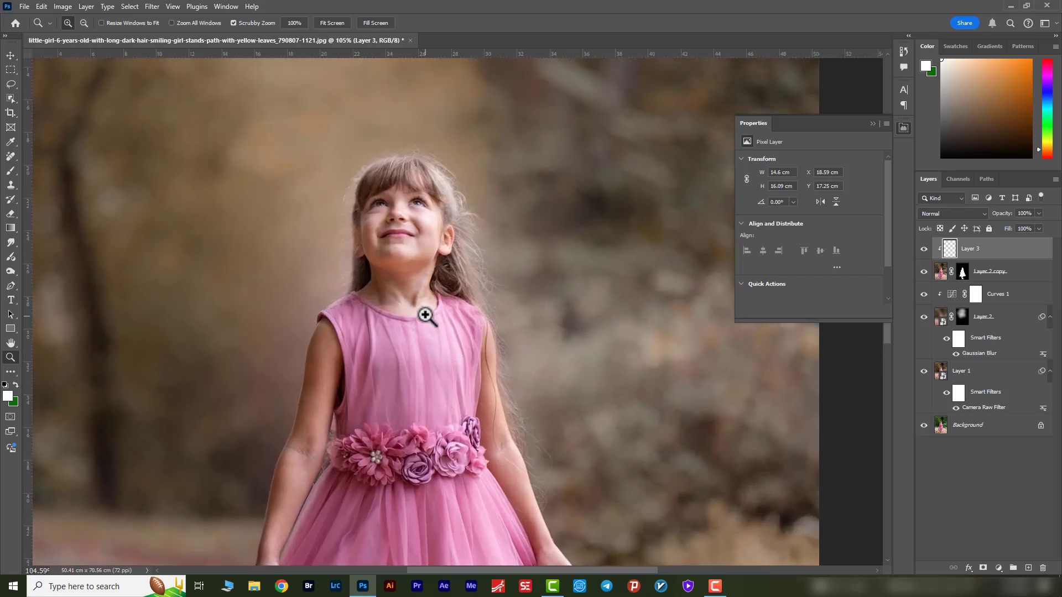
key(b)
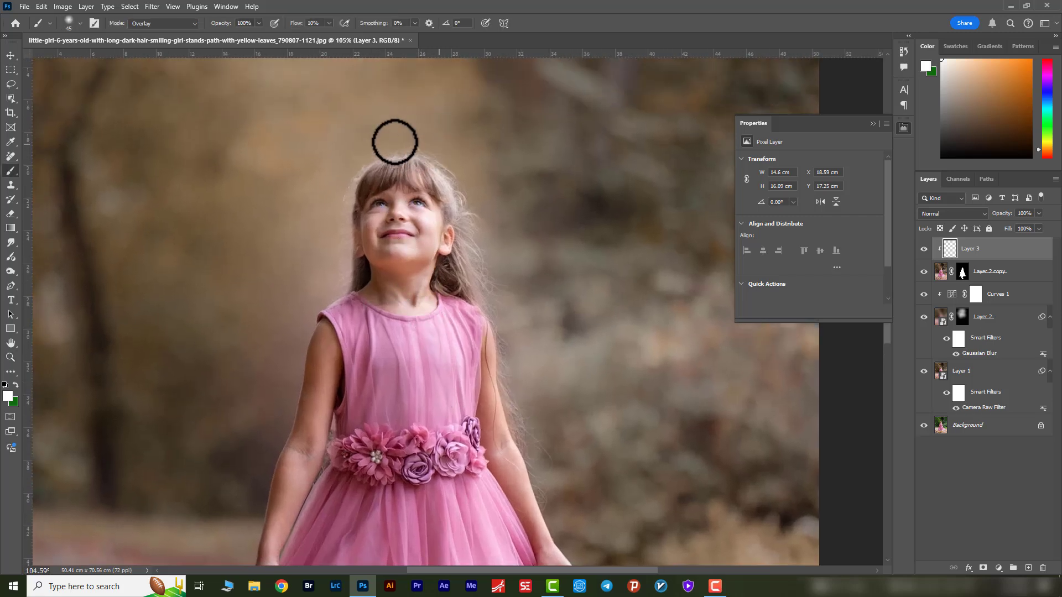
mouse_move(394, 141)
mouse_down()
mouse_move(341, 201)
mouse_move(344, 273)
mouse_move(325, 293)
mouse_move(334, 270)
mouse_up()
mouse_move(490, 218)
mouse_down()
mouse_move(496, 289)
mouse_move(545, 457)
mouse_move(541, 285)
mouse_up()
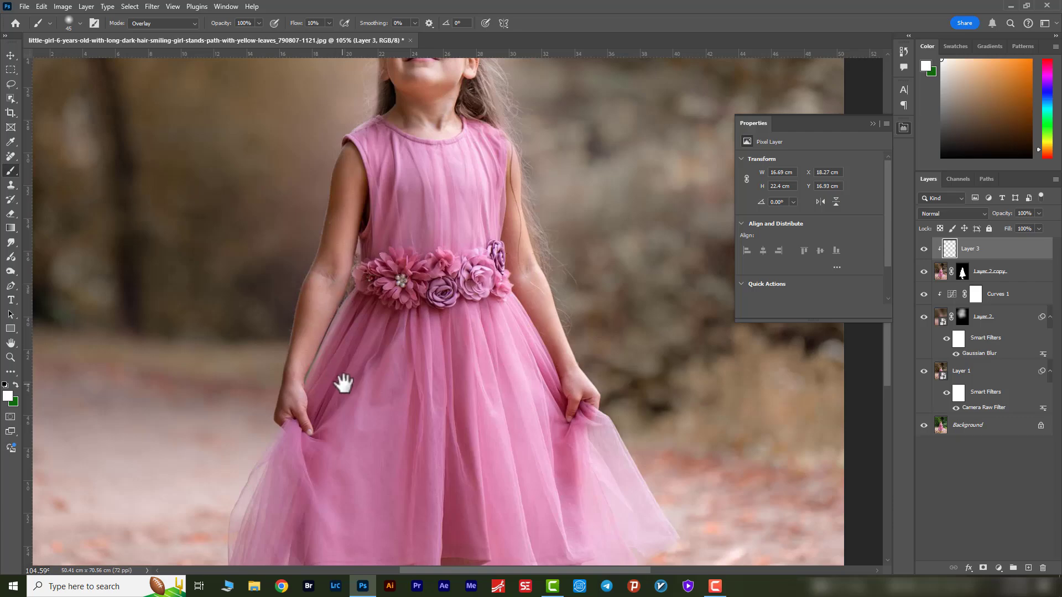
Step: Extend the white Overlay highlights on Layer 3 along the skirt and legs
drag(343, 384, 403, 85)
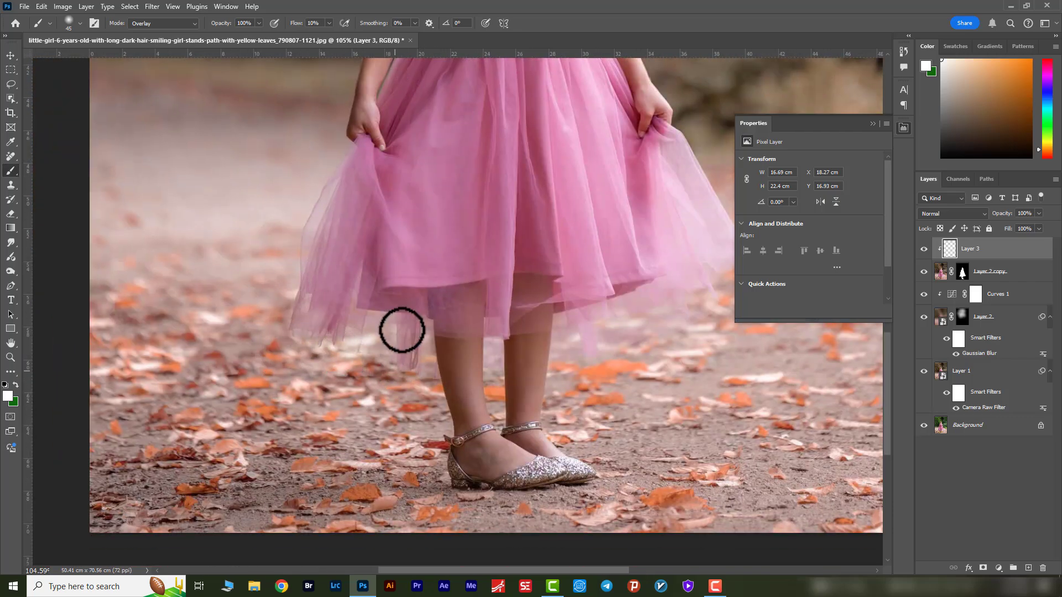
mouse_move(402, 330)
mouse_down()
mouse_move(426, 367)
mouse_move(493, 360)
mouse_move(470, 387)
mouse_up()
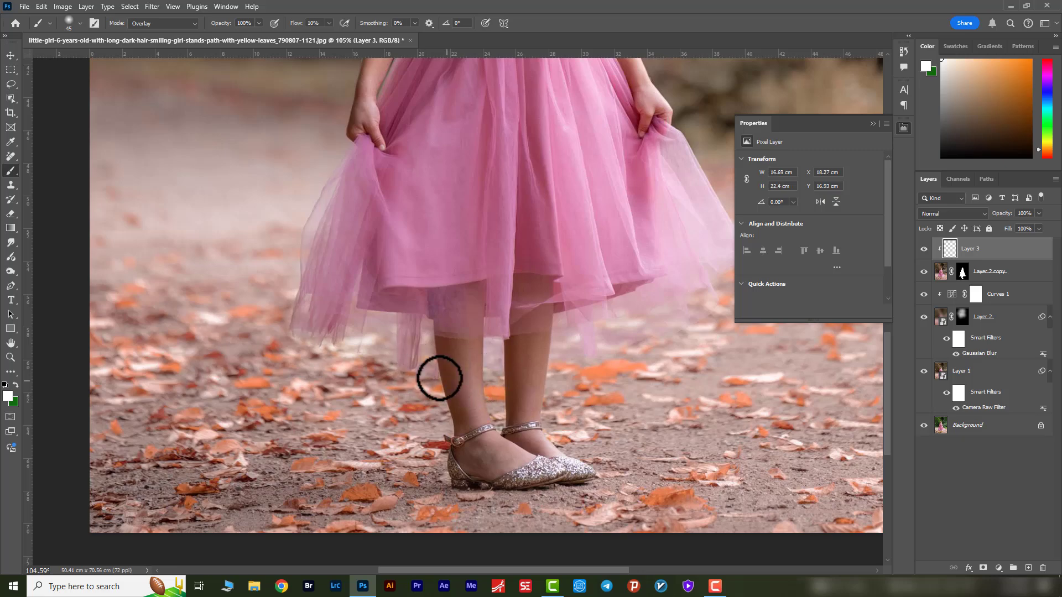
mouse_move(467, 216)
mouse_down()
mouse_move(195, 417)
mouse_move(422, 474)
mouse_move(422, 509)
mouse_move(391, 403)
mouse_up()
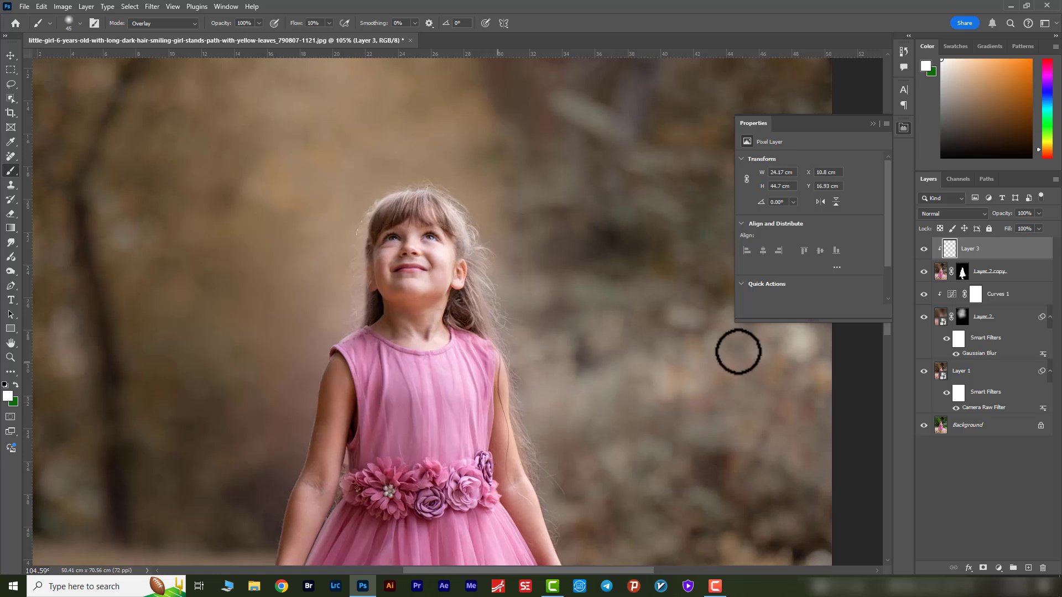
Step: Set the brush mode to Normal and retouch Layer 2 copy's mask beside the girl's hair
click(962, 272)
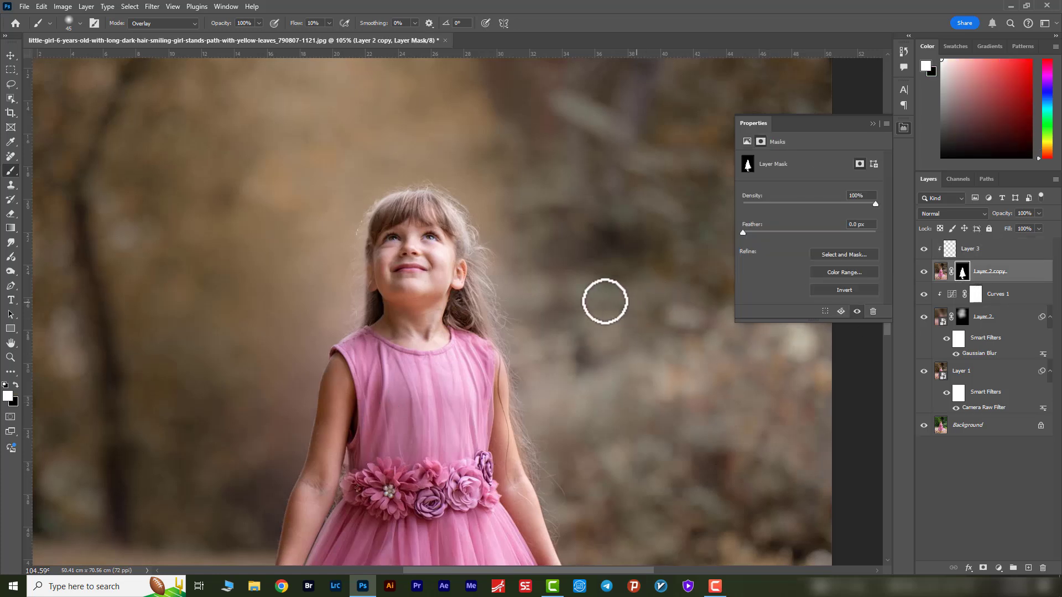
click(160, 26)
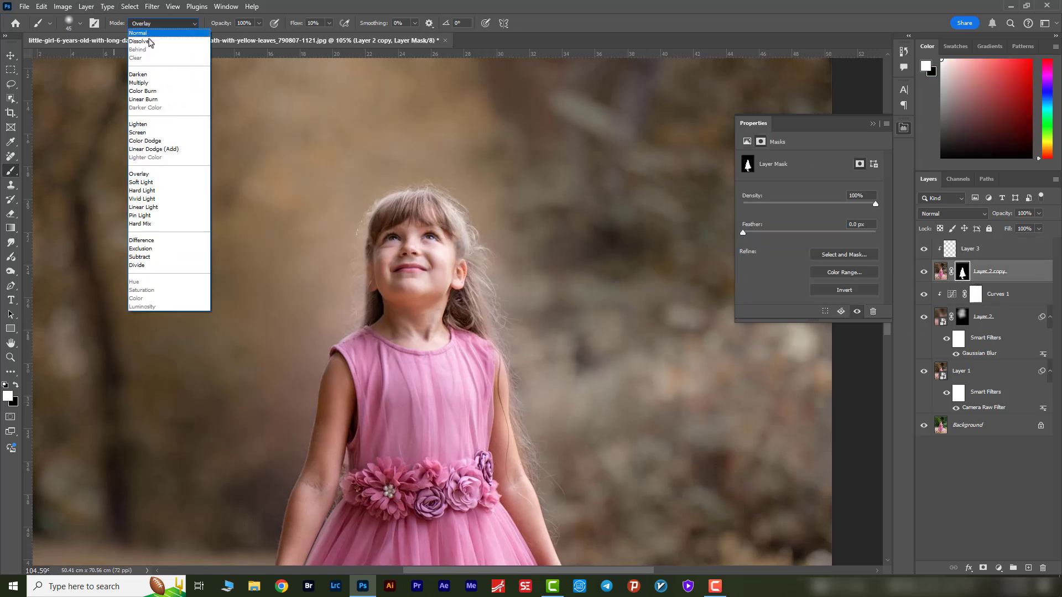
click(150, 34)
mouse_move(356, 293)
mouse_down()
mouse_move(351, 217)
mouse_move(337, 290)
mouse_move(340, 305)
mouse_move(362, 194)
mouse_move(329, 318)
mouse_move(337, 306)
mouse_up()
key(x)
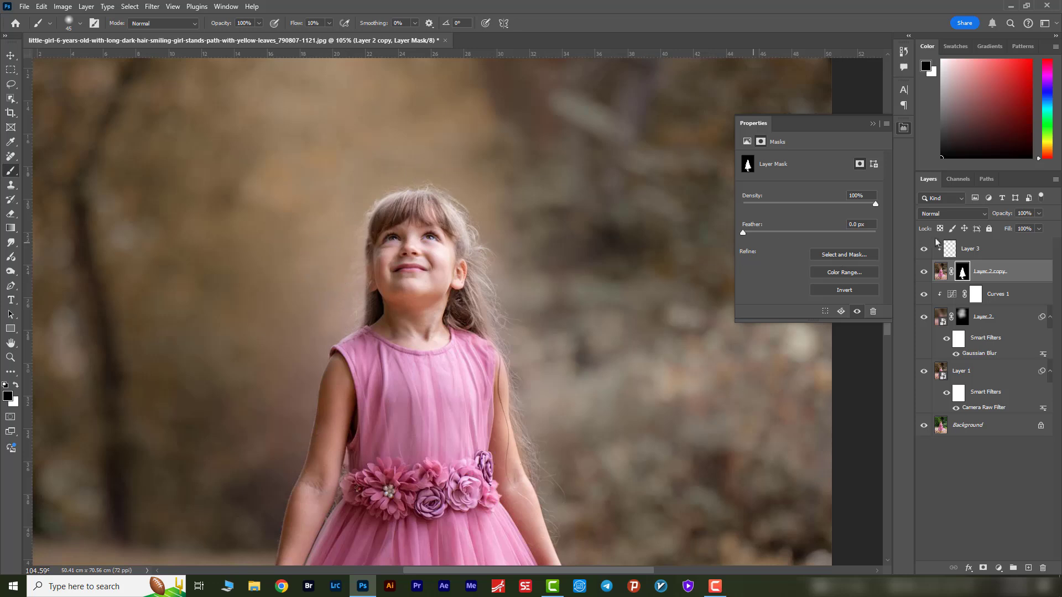
Step: Set the opacity of Layer 3 to 70%
click(979, 249)
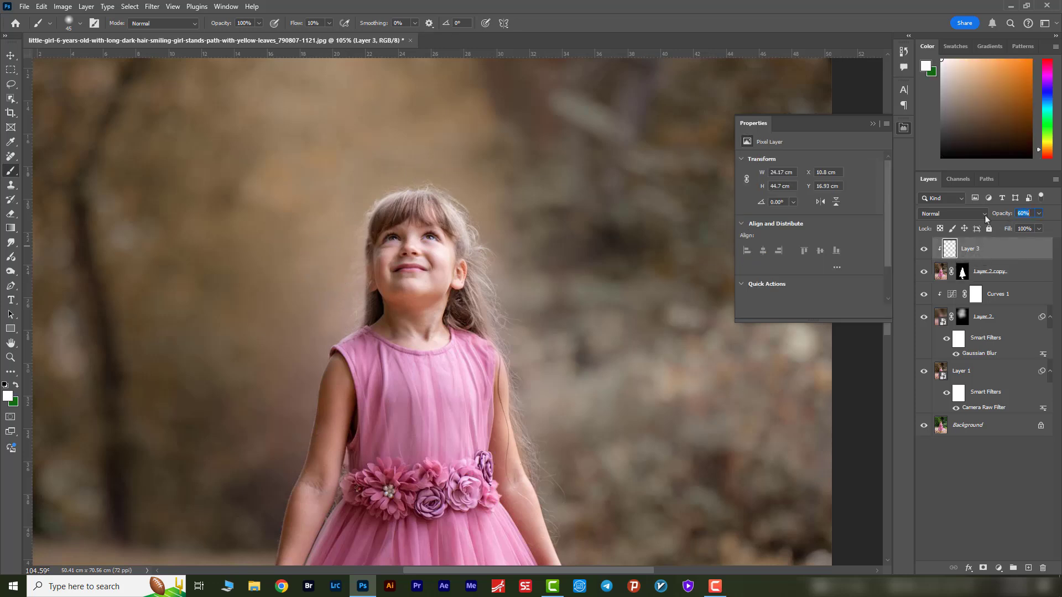
key(Up)
key(Up)
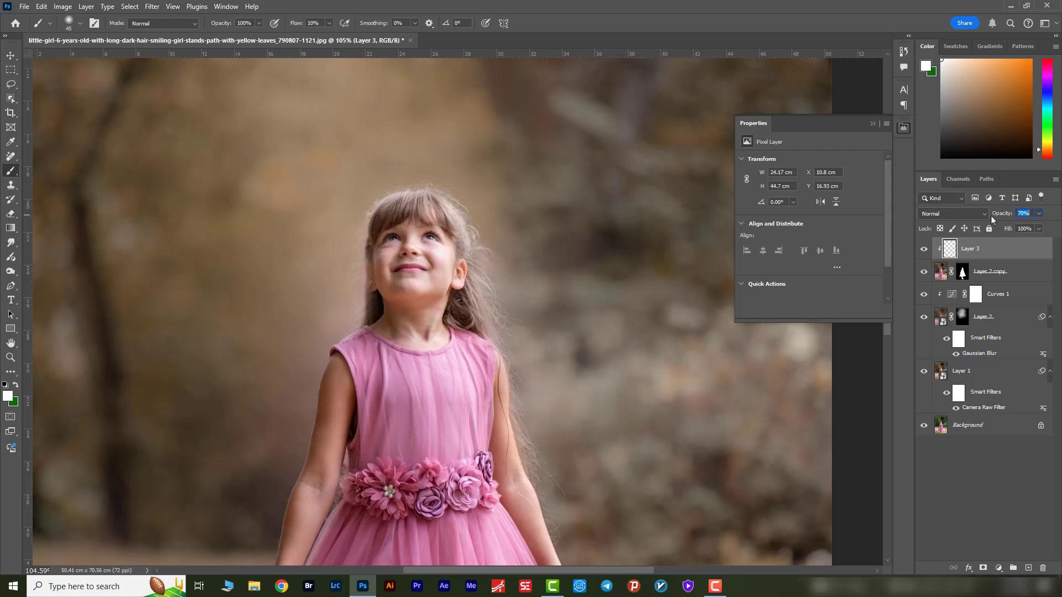
key(Up)
key(Up)
key(Up)
key(Up)
Step: Compare the whole portrait with and without the Layer 3 highlights and collapse the layer properties
key(z)
drag(543, 251, 500, 233)
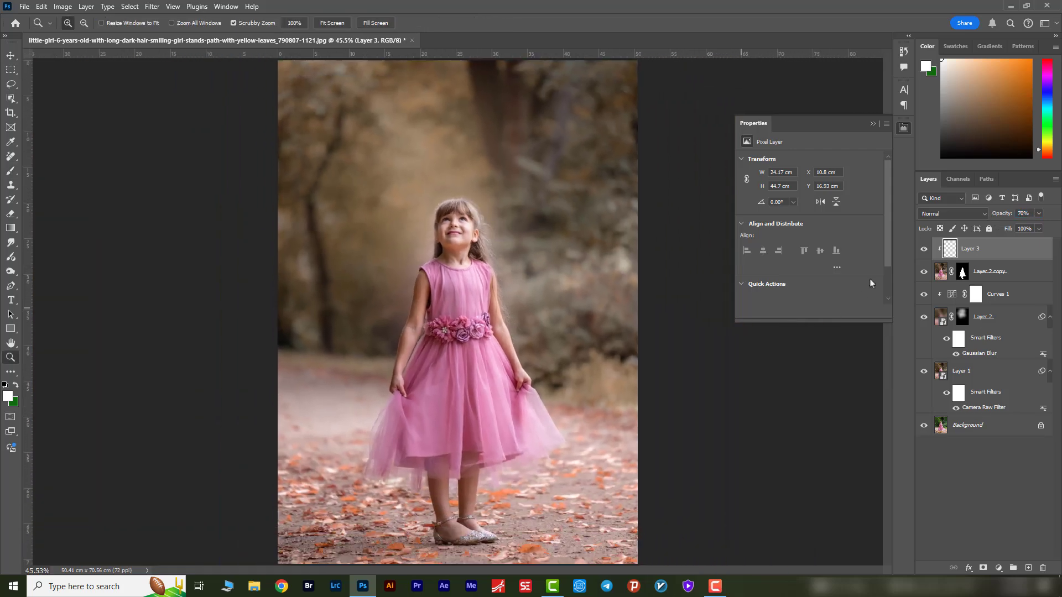
click(923, 250)
drag(488, 302, 480, 292)
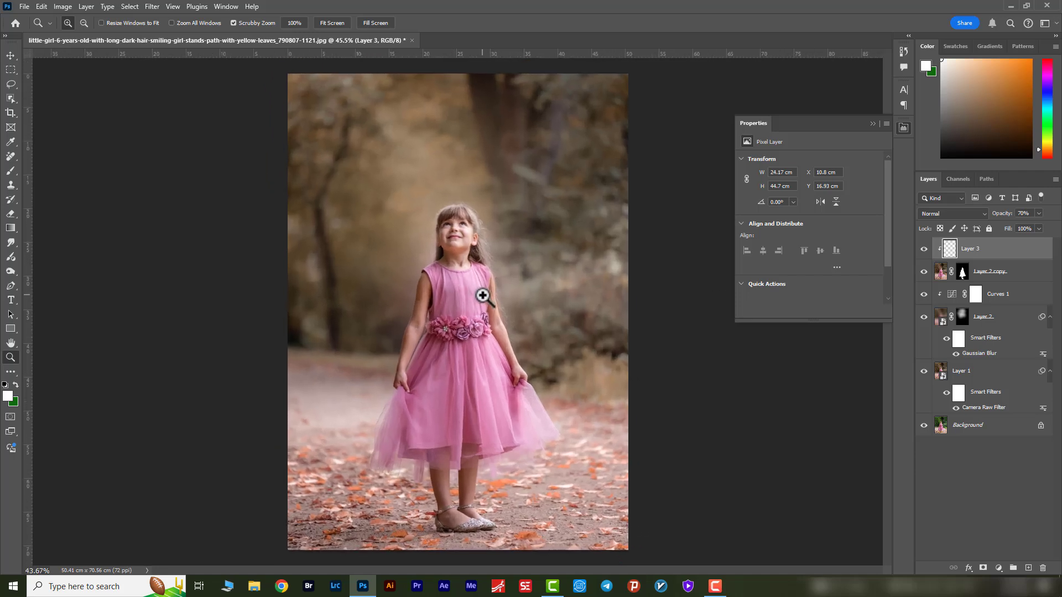
click(874, 124)
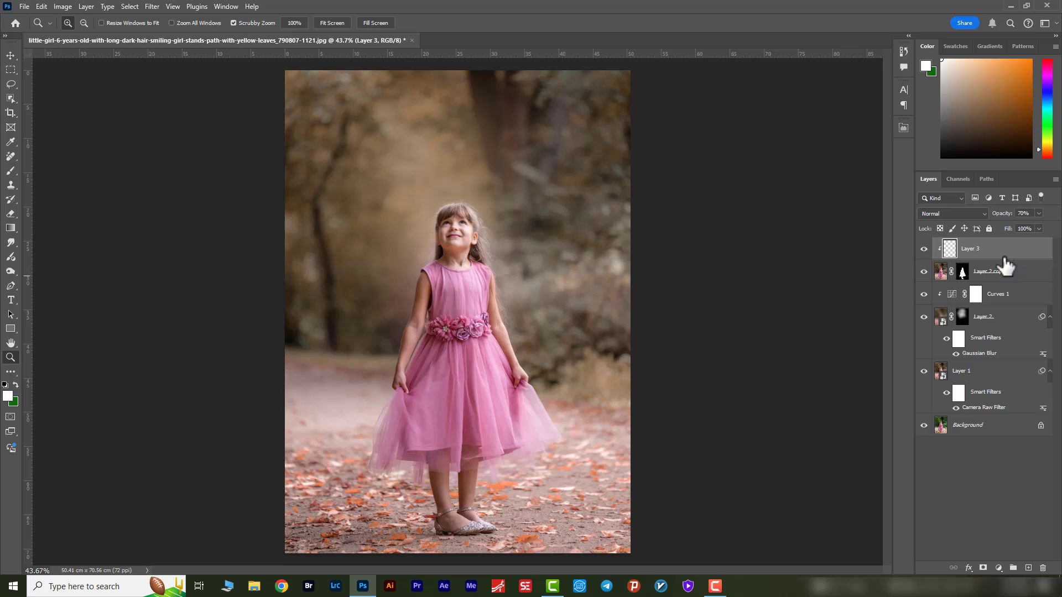
Step: Stamp all visible layers into a new top layer and convert it to a Smart Object
key(ctrl+alt+shift+e)
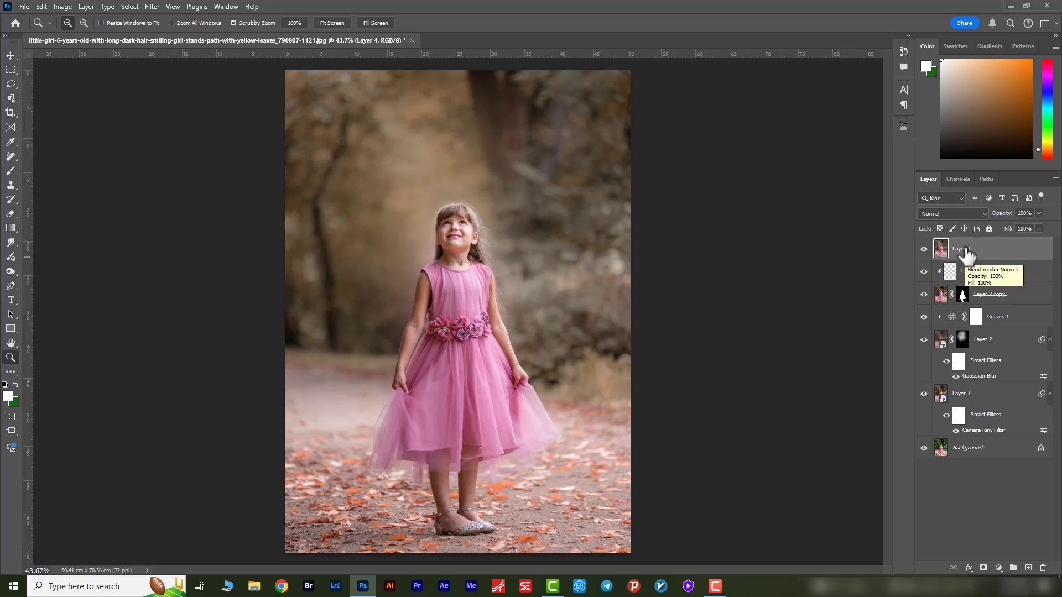
right_click(966, 249)
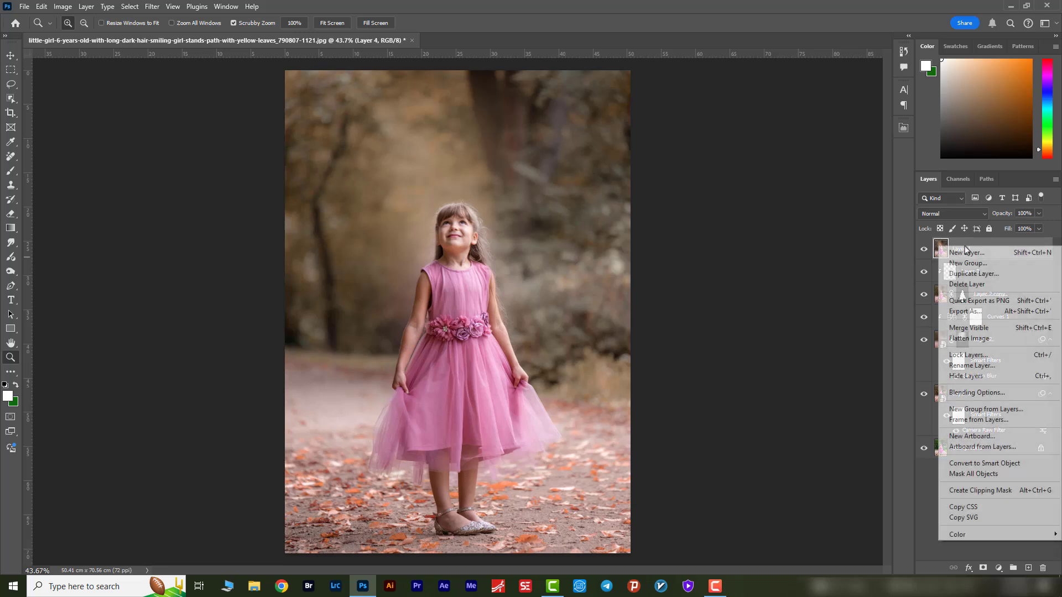
click(958, 465)
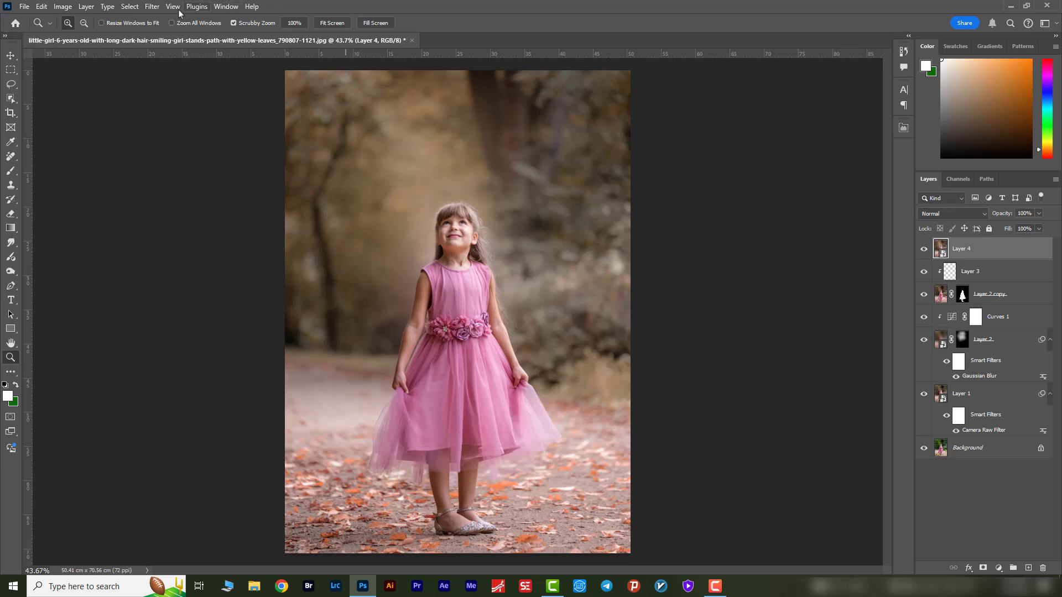
Step: Apply a Gaussian Blur with a 7.0-pixel radius to Layer 4
click(152, 7)
mouse_move(174, 150)
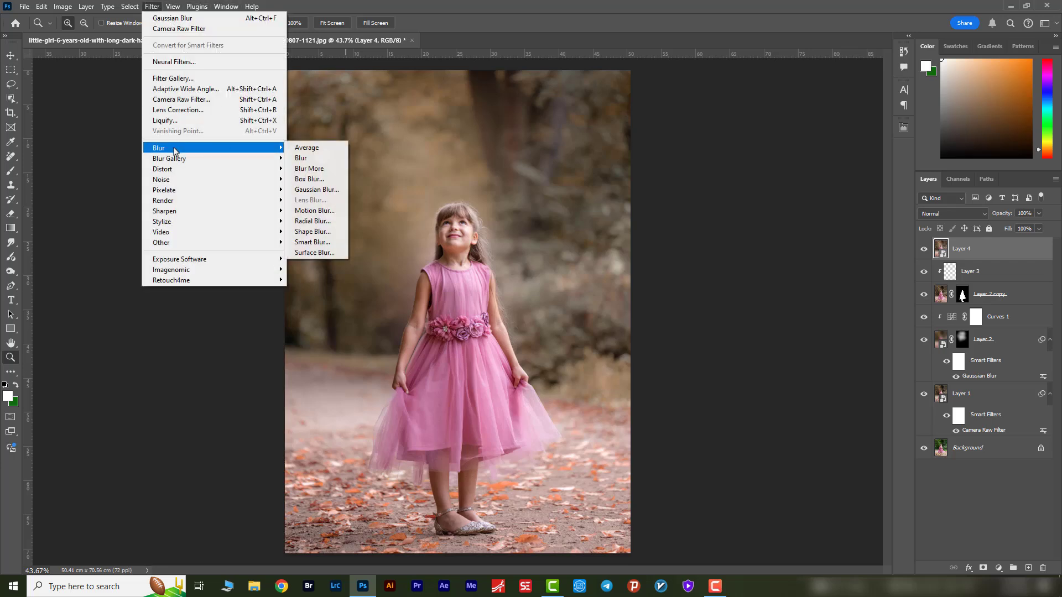
click(313, 189)
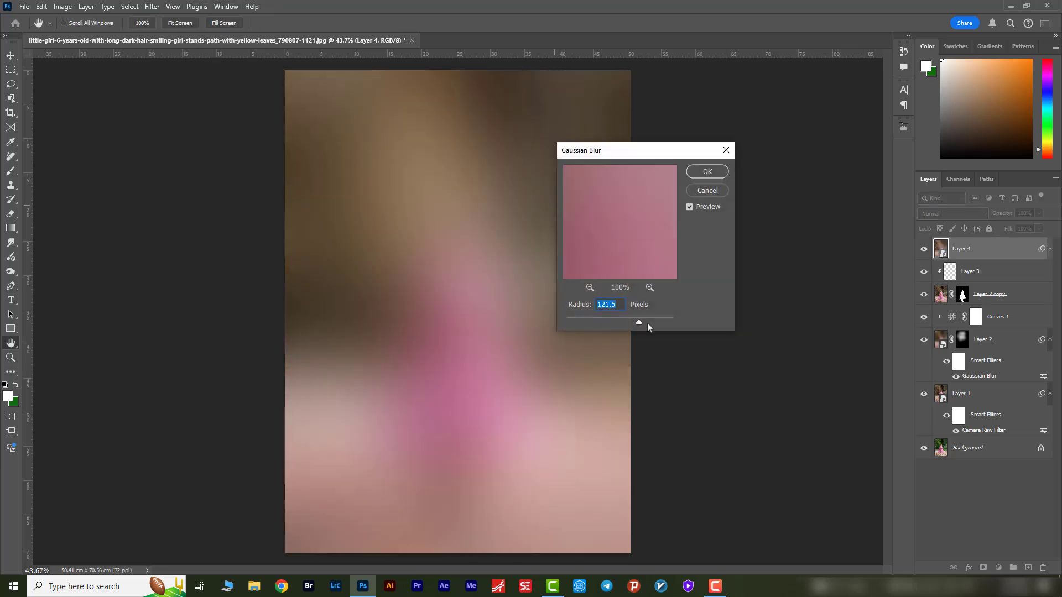
drag(601, 323, 597, 322)
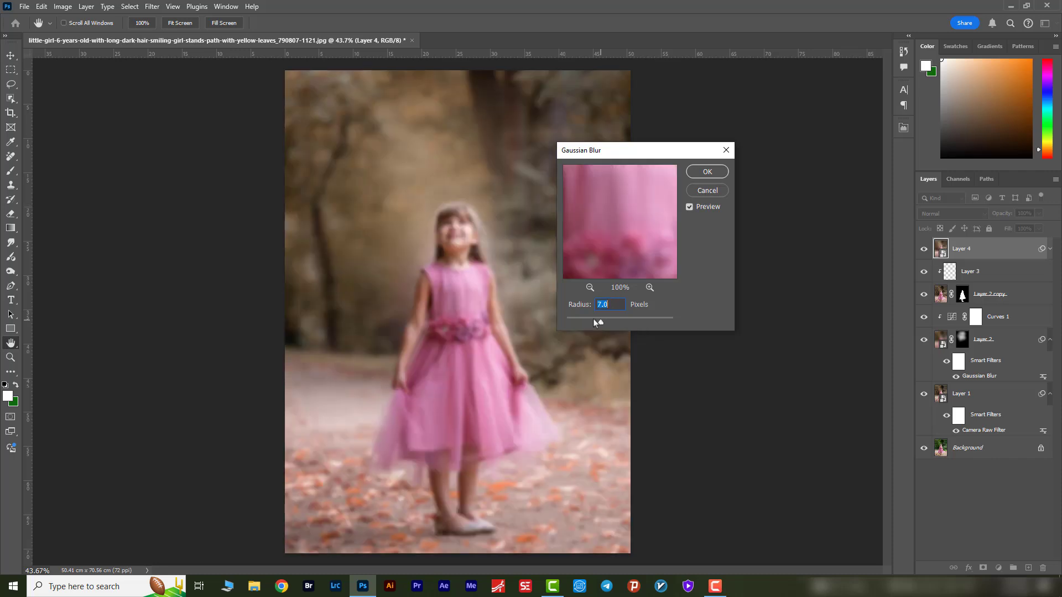
click(707, 172)
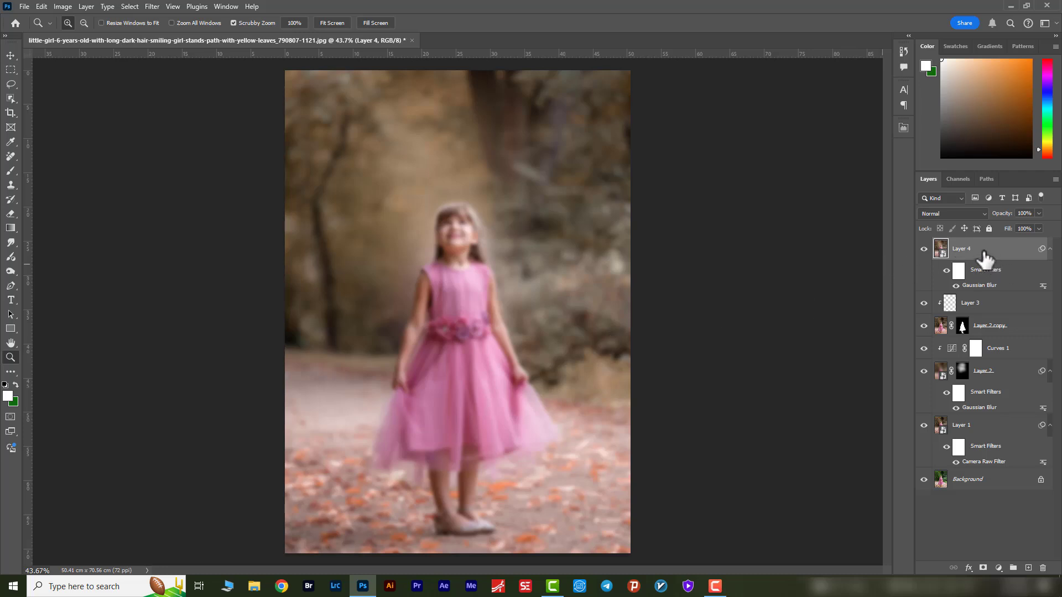
Step: Add a black mask to Layer 4 and paint white over the girl's arms with a soft brush at 20% flow
alt+click(983, 568)
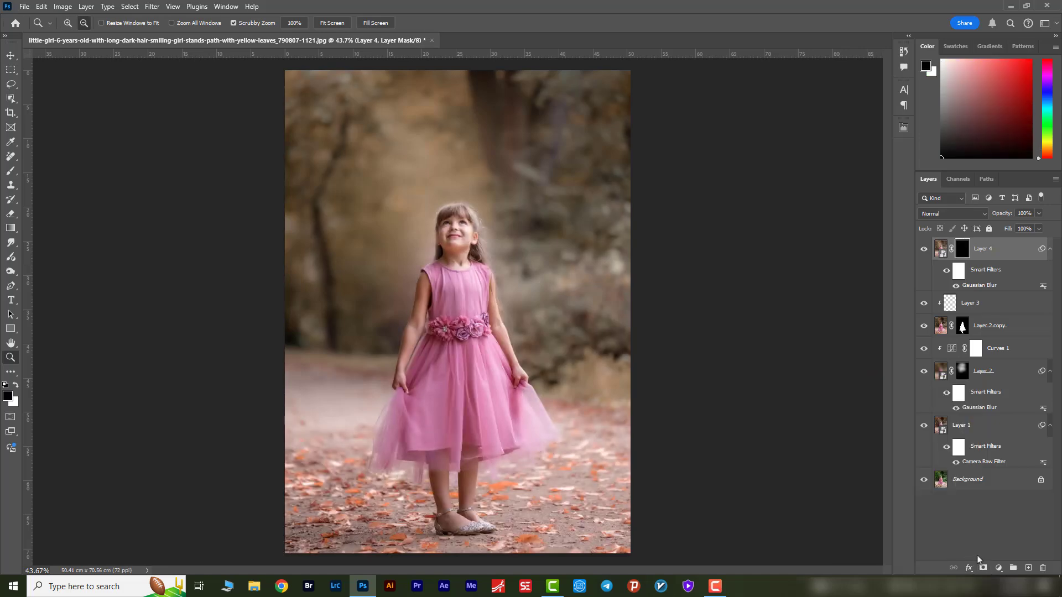
drag(421, 300, 471, 310)
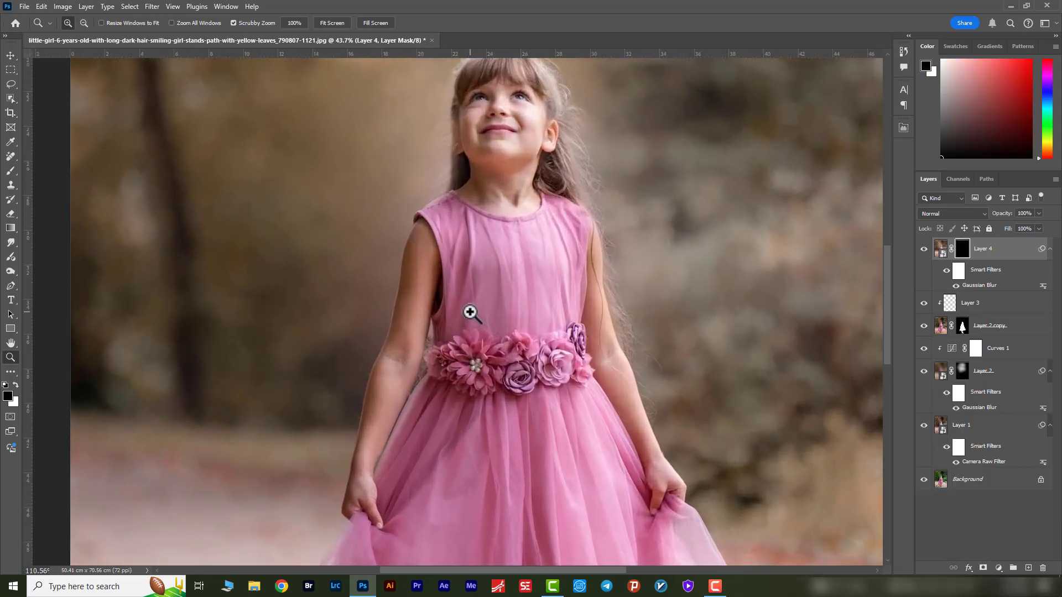
drag(512, 393, 481, 320)
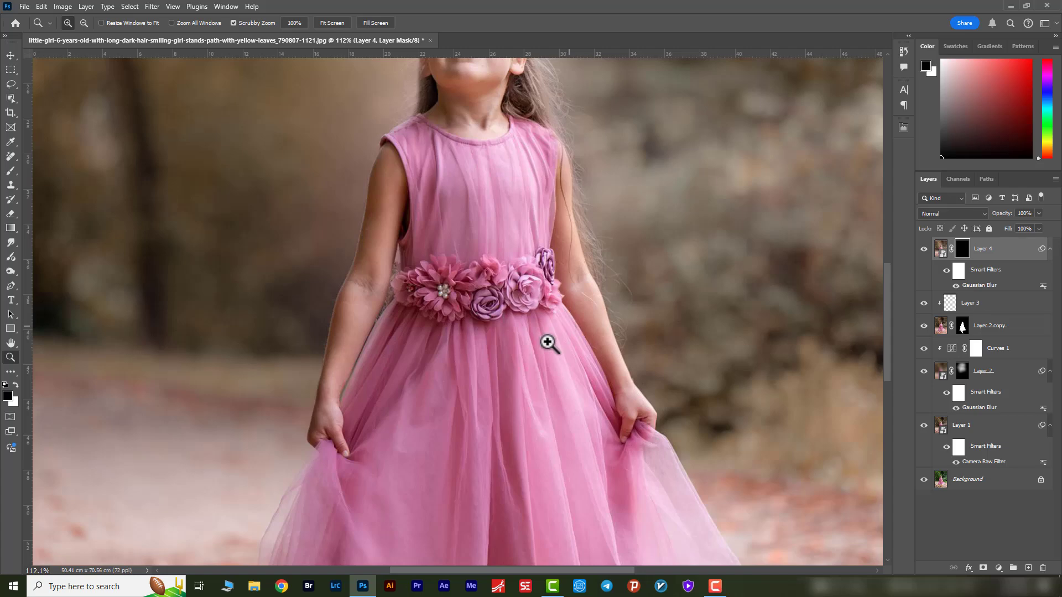
click(11, 173)
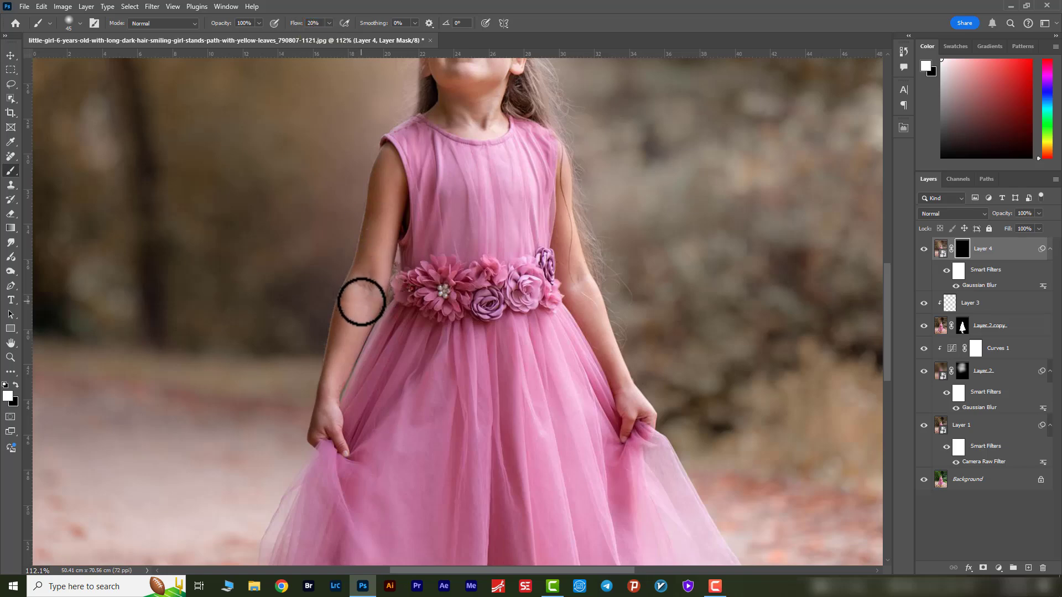
mouse_move(361, 301)
mouse_down()
mouse_move(329, 398)
mouse_move(337, 429)
mouse_move(326, 413)
mouse_move(323, 421)
mouse_move(388, 244)
mouse_move(390, 178)
mouse_move(380, 173)
mouse_move(359, 301)
mouse_move(393, 179)
mouse_move(389, 271)
mouse_up()
mouse_move(461, 231)
mouse_down()
mouse_move(434, 375)
mouse_move(405, 294)
mouse_up()
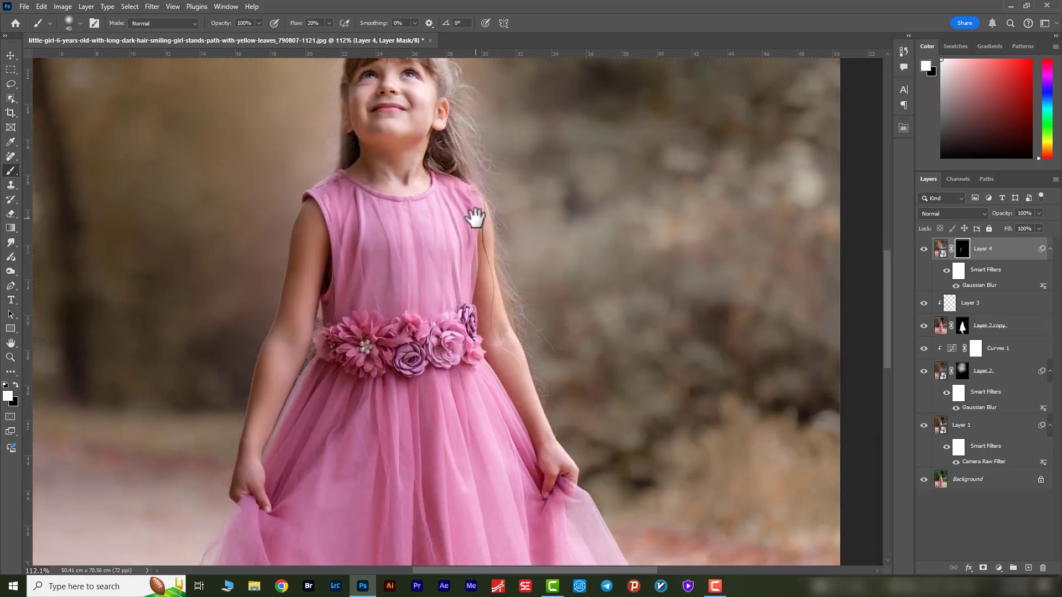
key(bracketleft)
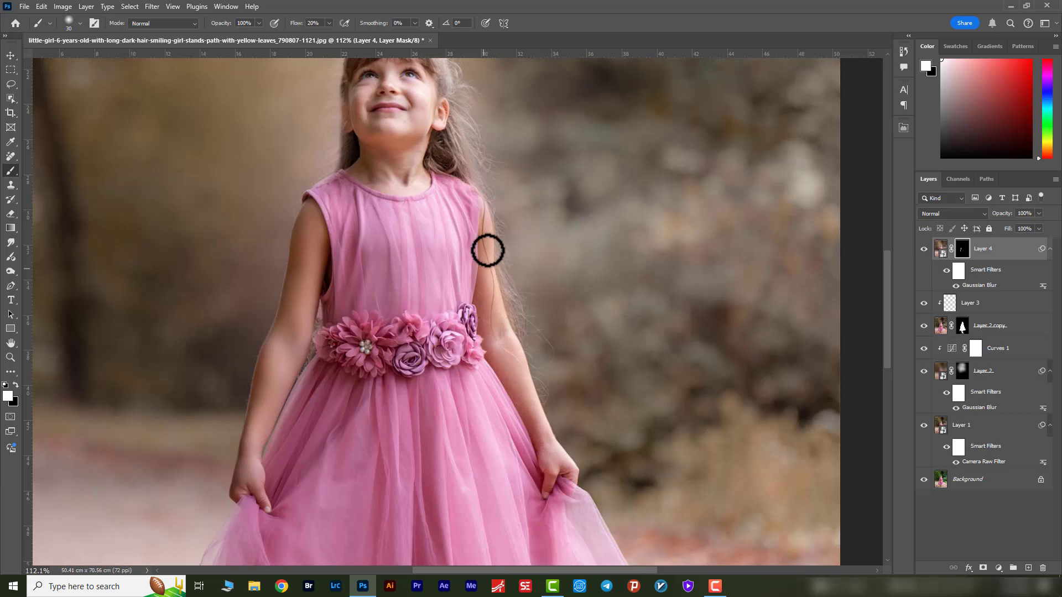
mouse_move(489, 293)
mouse_down()
mouse_move(495, 336)
mouse_move(520, 351)
mouse_move(550, 477)
mouse_move(564, 467)
mouse_up()
Step: Paint white on Layer 4's mask over the girl's face and neck with a 20-pixel brush
scroll(457, 320, up, 4)
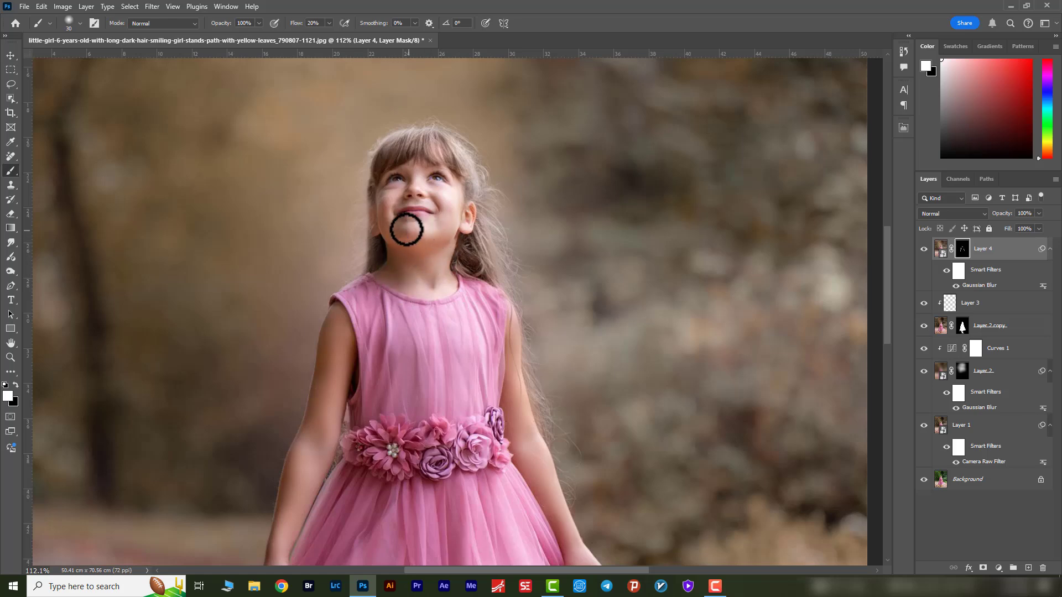
key(bracketleft)
scroll(395, 272, up, 3)
mouse_move(396, 287)
mouse_down()
mouse_move(422, 285)
mouse_move(439, 314)
mouse_move(426, 283)
mouse_move(412, 286)
mouse_move(444, 297)
mouse_move(448, 280)
mouse_move(418, 255)
mouse_up()
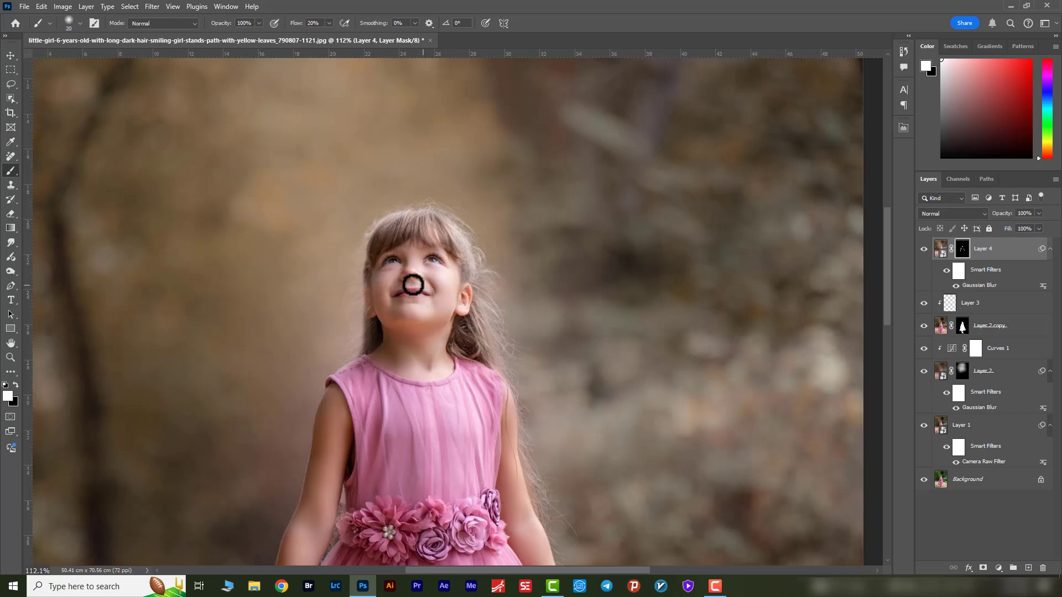
Step: Paint white on Layer 4's mask over the girl's legs and feet, reducing the brush from 45 to 30 pixels
scroll(394, 309, down, 5)
key(bracketright)
key(bracketright)
key(bracketright)
key(bracketright)
scroll(456, 386, down, 15)
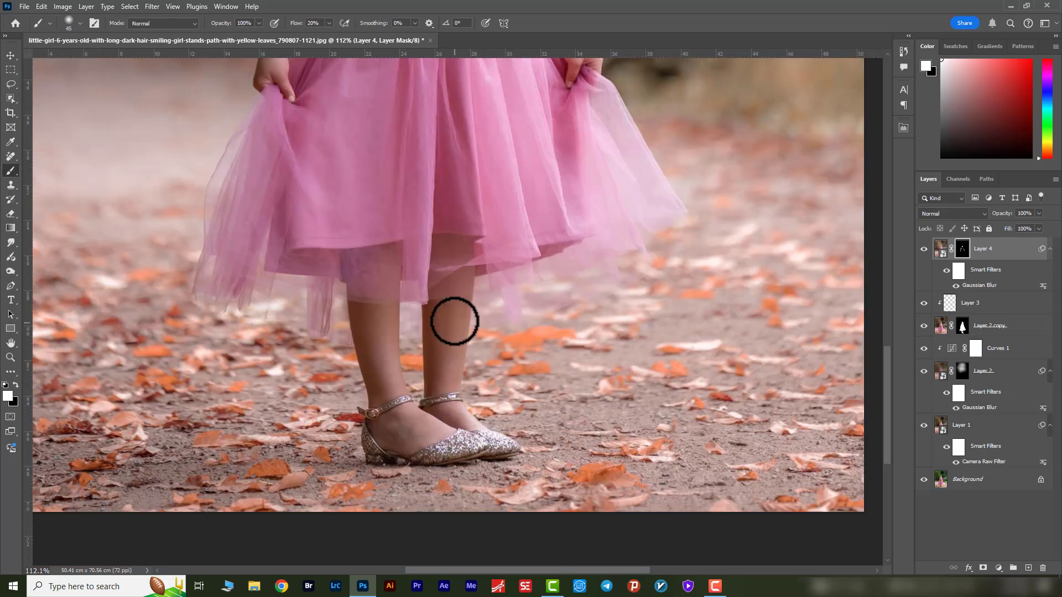
key(bracketleft)
key(bracketleft)
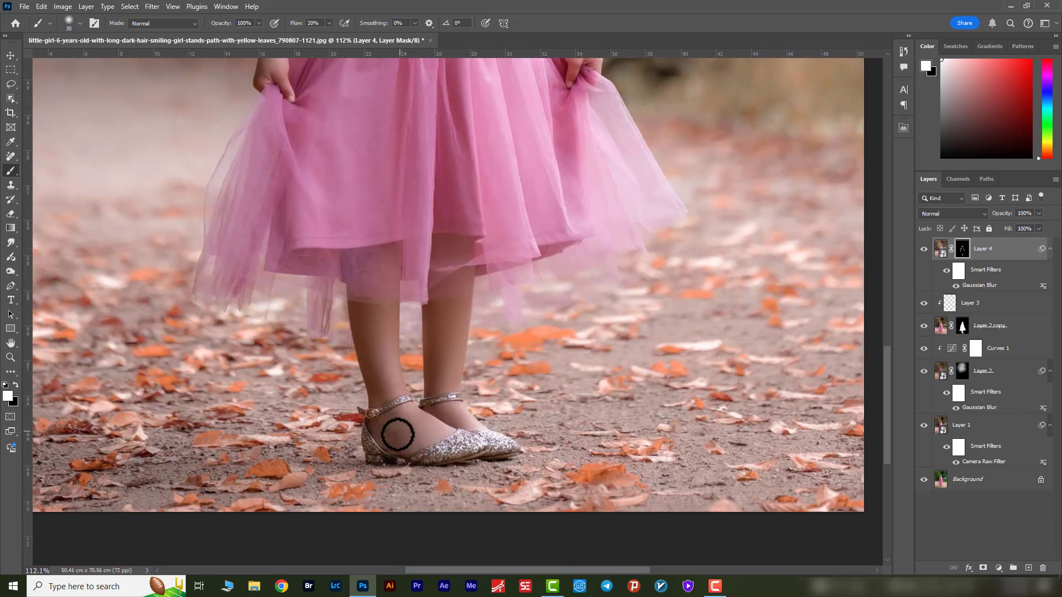
key(z)
scroll(430, 422, down, 5)
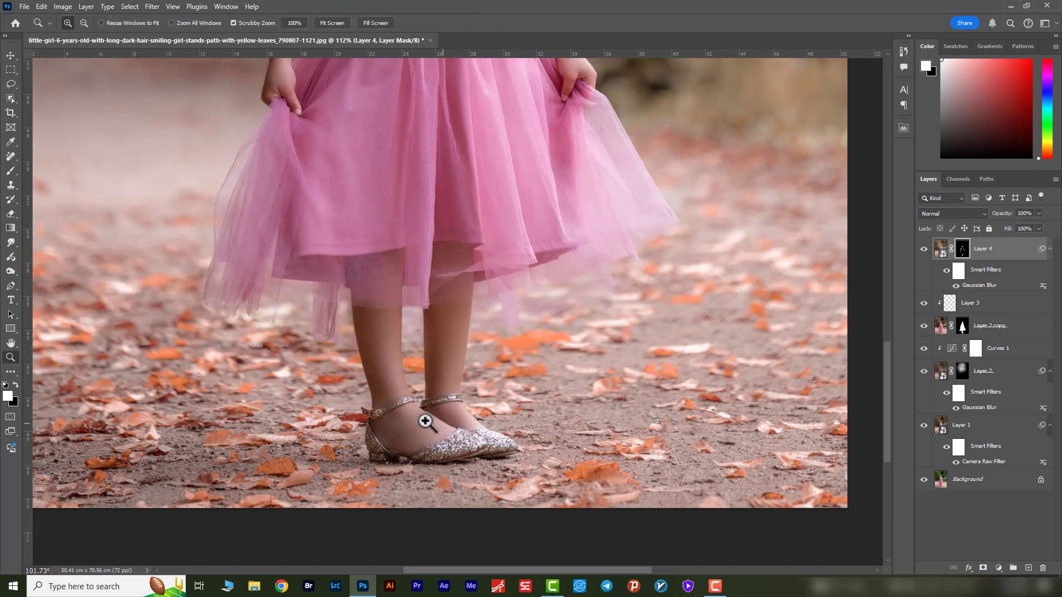
drag(447, 321, 445, 406)
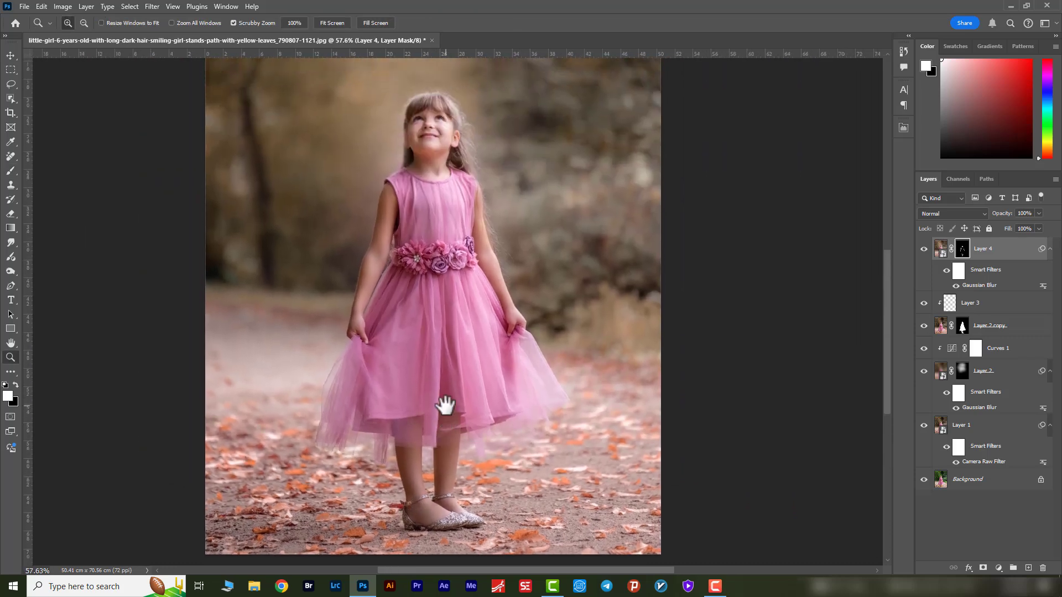
Step: Set the radius of Layer 4's Gaussian Blur smart filter to 7.2 pixels
double_click(980, 285)
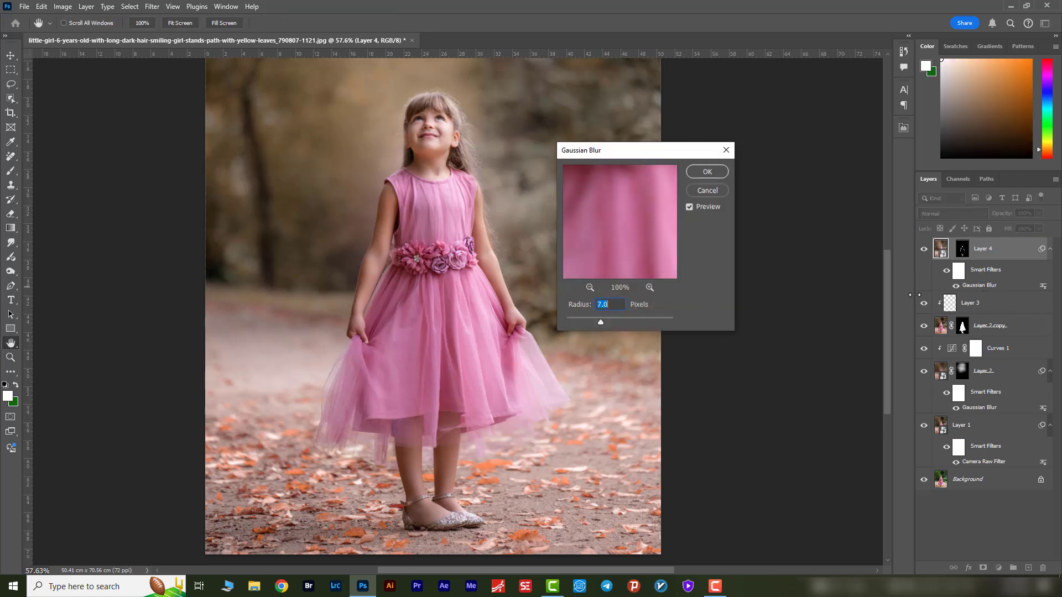
drag(620, 156, 623, 135)
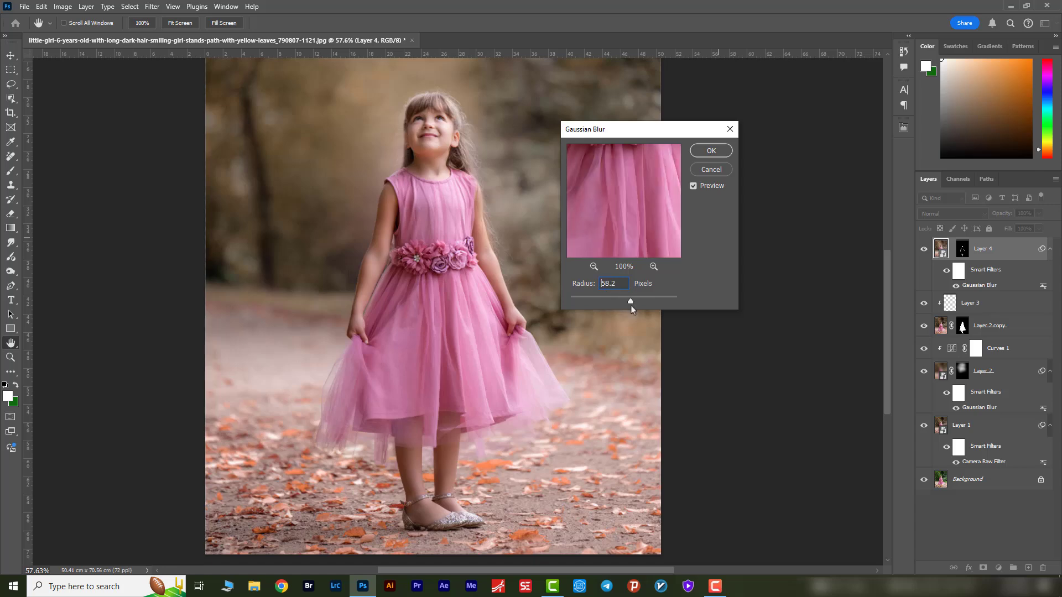
drag(623, 305, 603, 302)
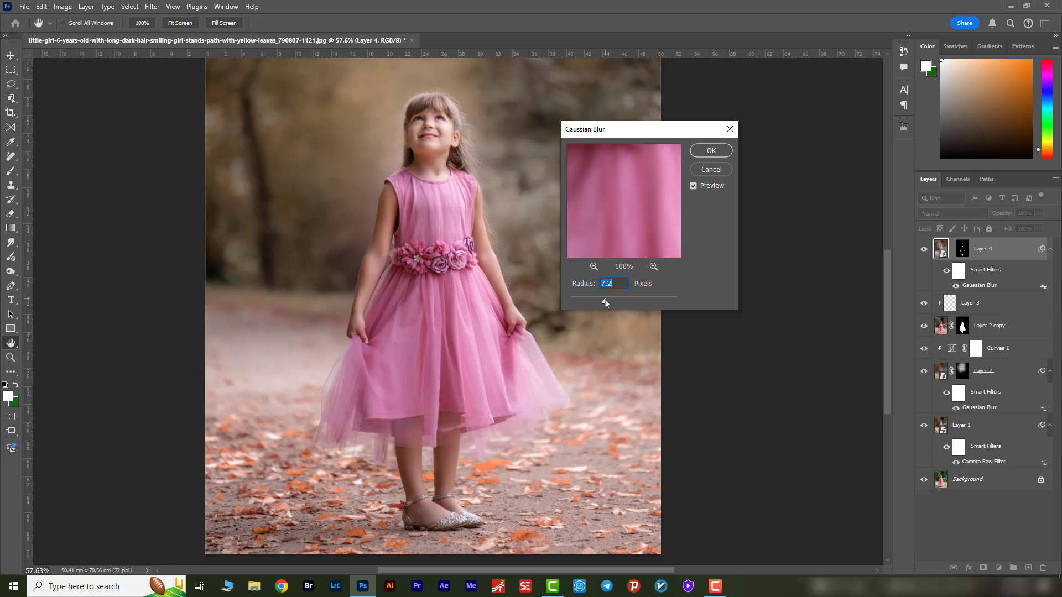
click(712, 151)
key(z)
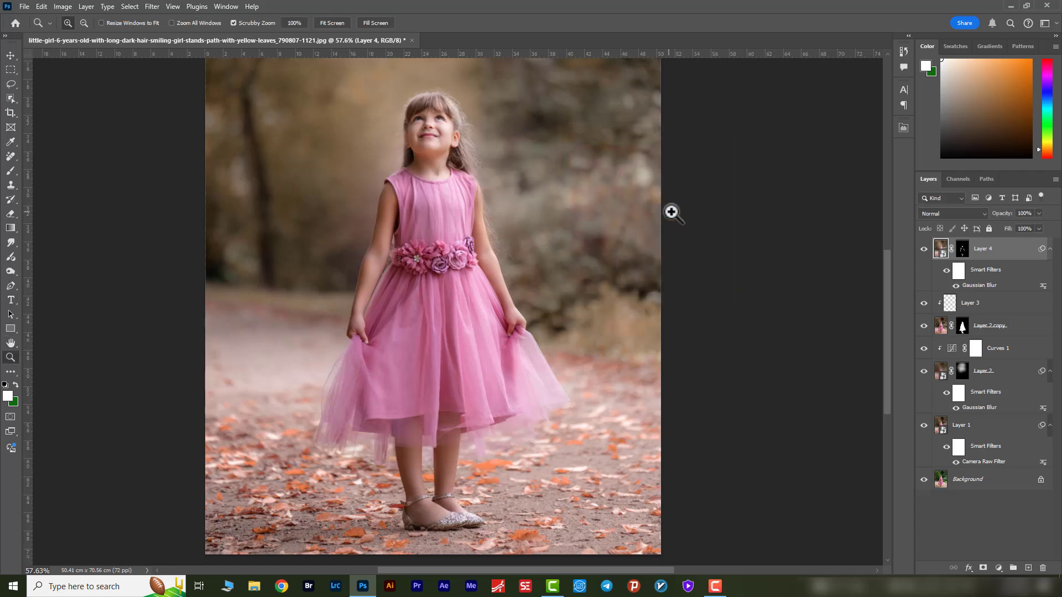
Step: Add a new top layer, fill it with 50% Gray and set its blend mode to Overlay
mouse_move(748, 332)
mouse_down()
mouse_move(721, 320)
mouse_move(733, 326)
mouse_up()
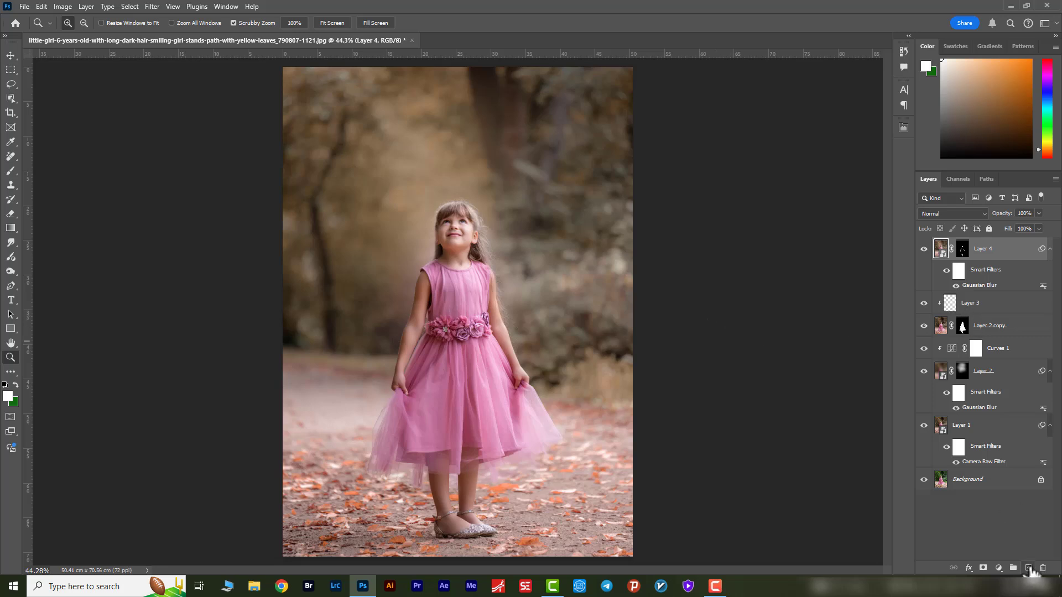
click(1028, 568)
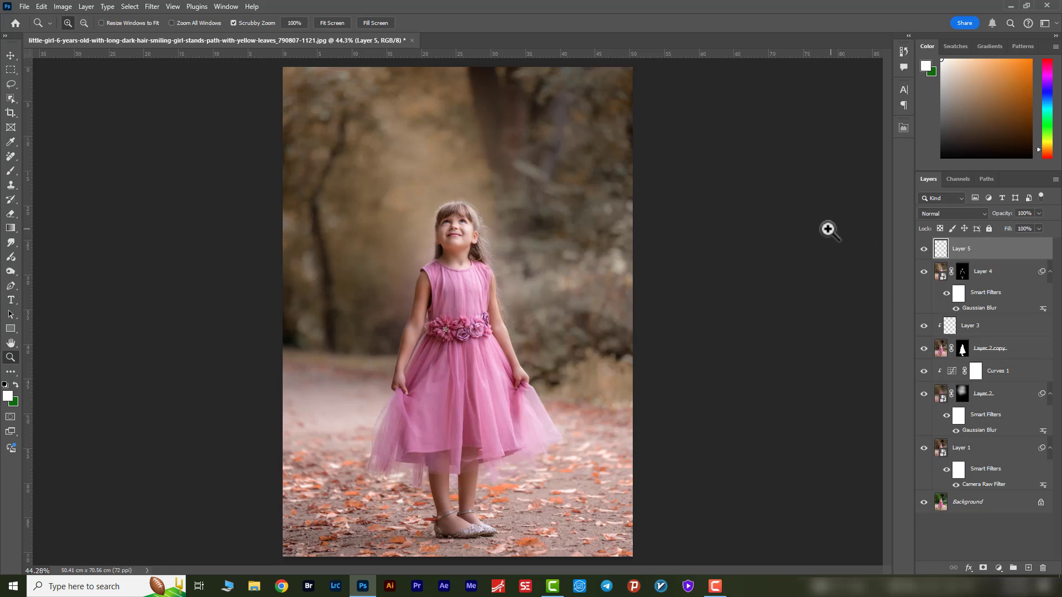
key(shift+F5)
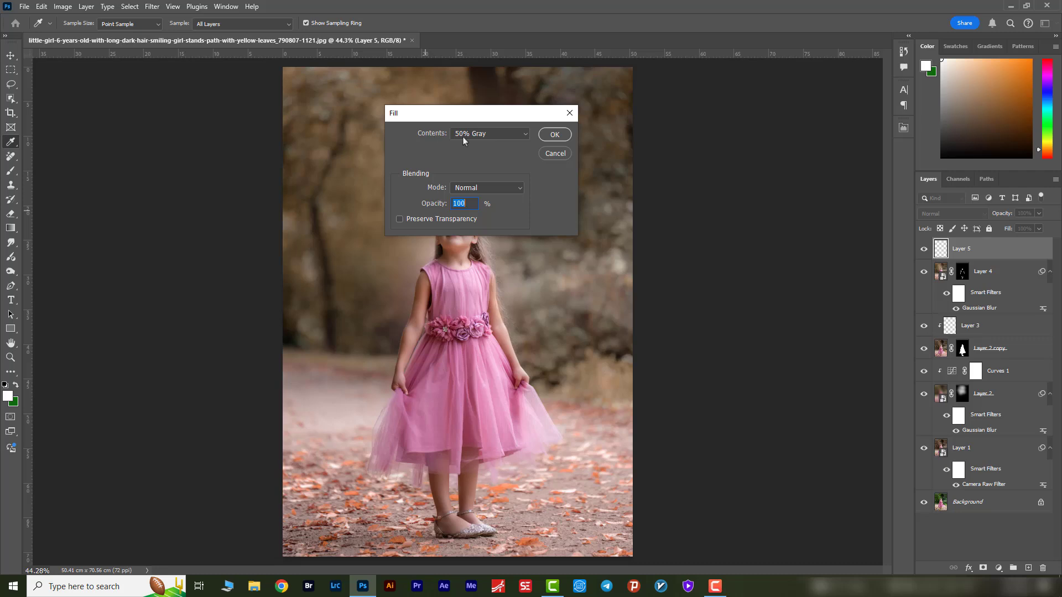
click(462, 137)
click(466, 229)
click(553, 135)
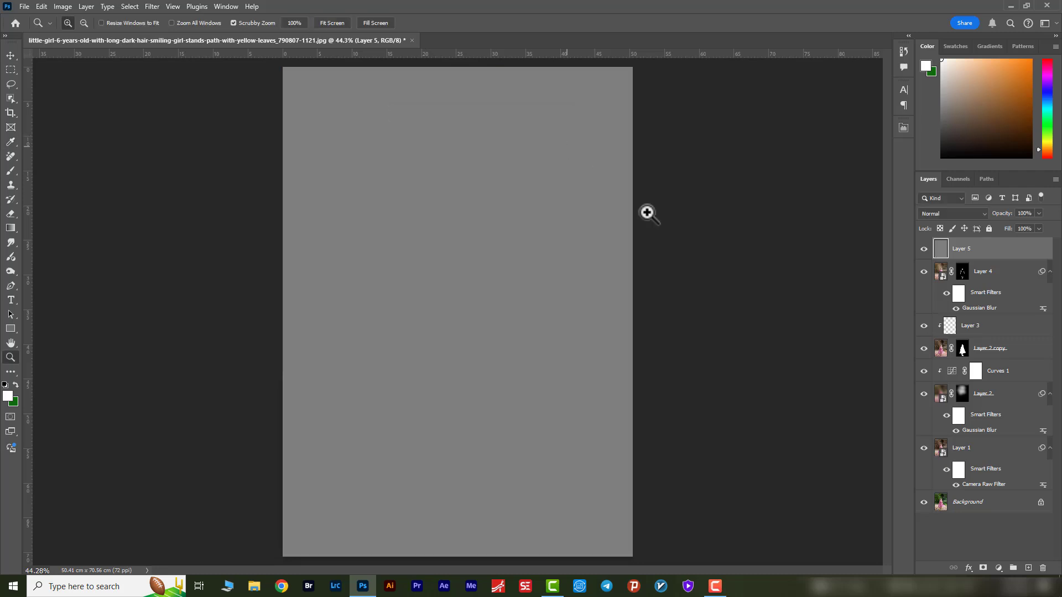
click(947, 216)
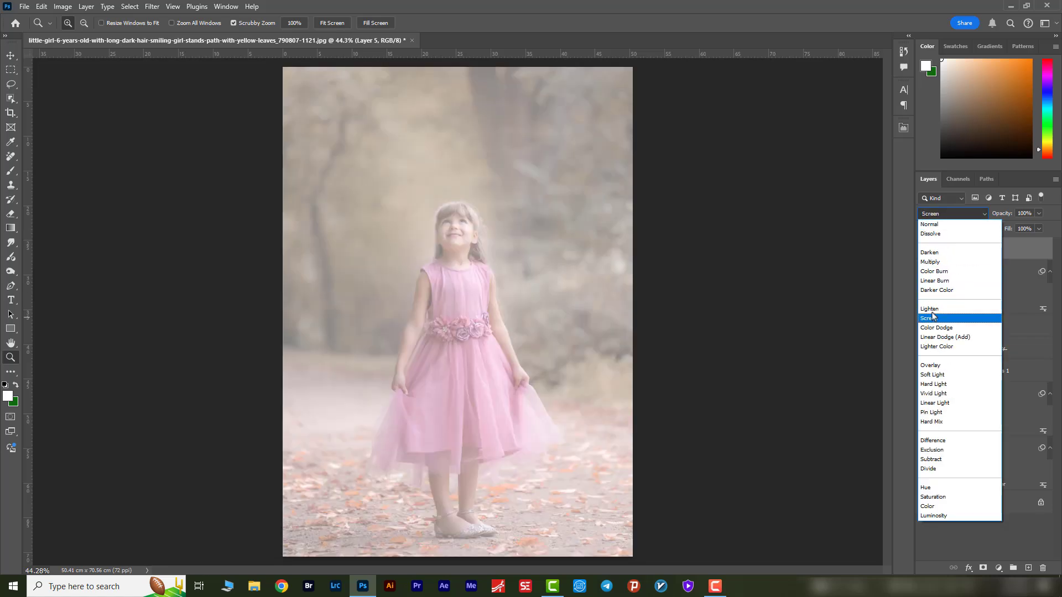
click(934, 366)
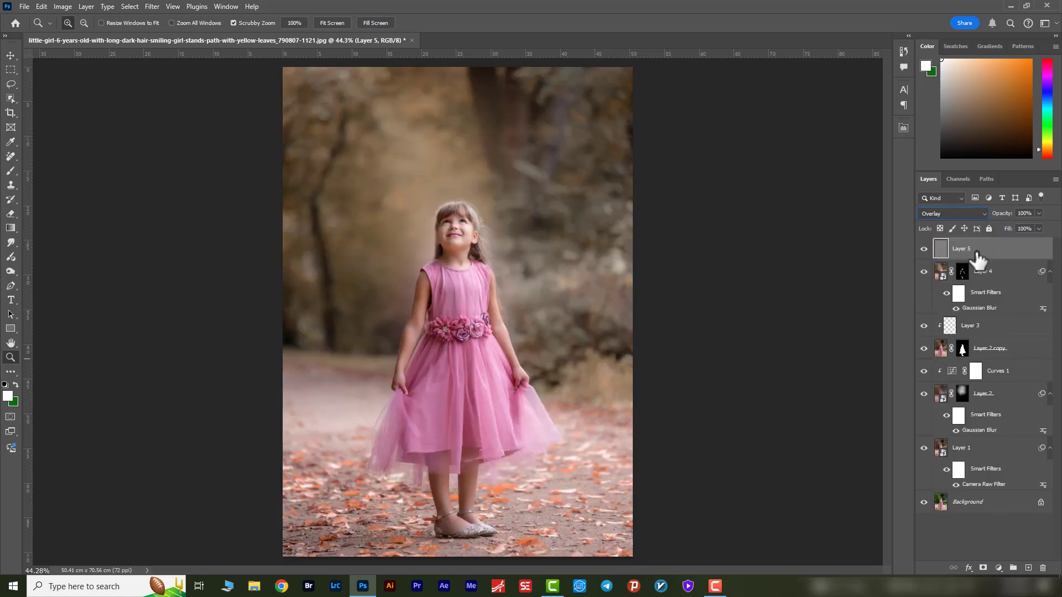
Step: Dodge the skin and eyes of the girl's face on the gray Overlay layer with a small brush, Midtones range and 5% exposure
drag(453, 267, 556, 231)
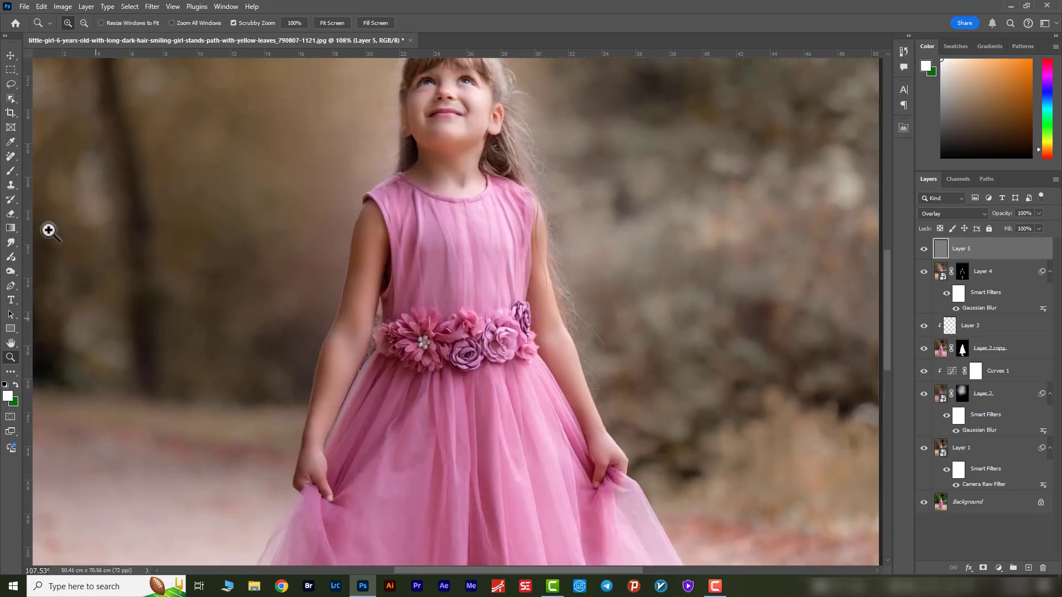
click(11, 245)
click(10, 272)
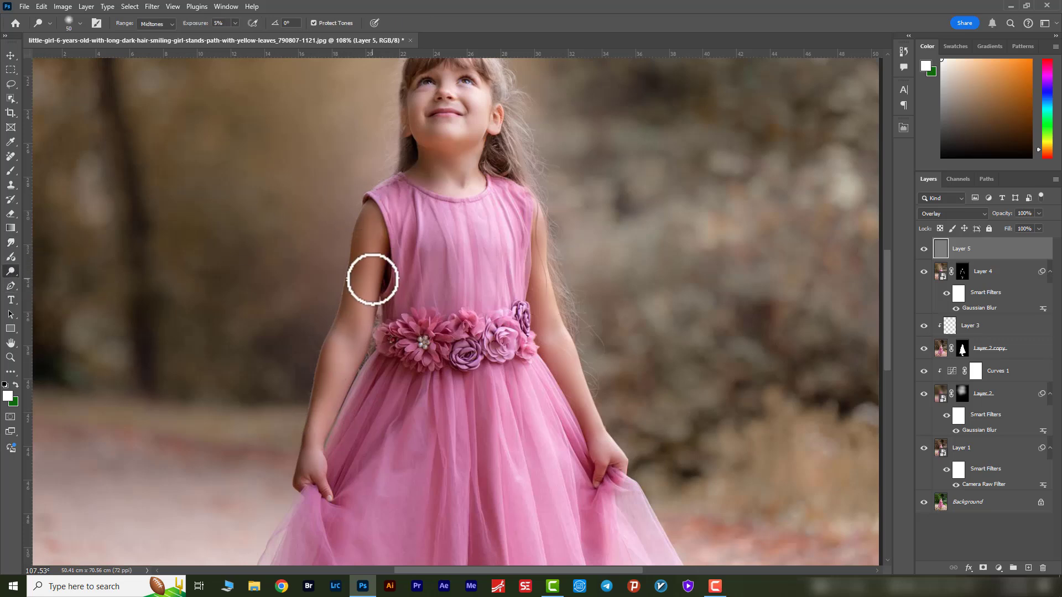
drag(465, 384, 452, 348)
key(z)
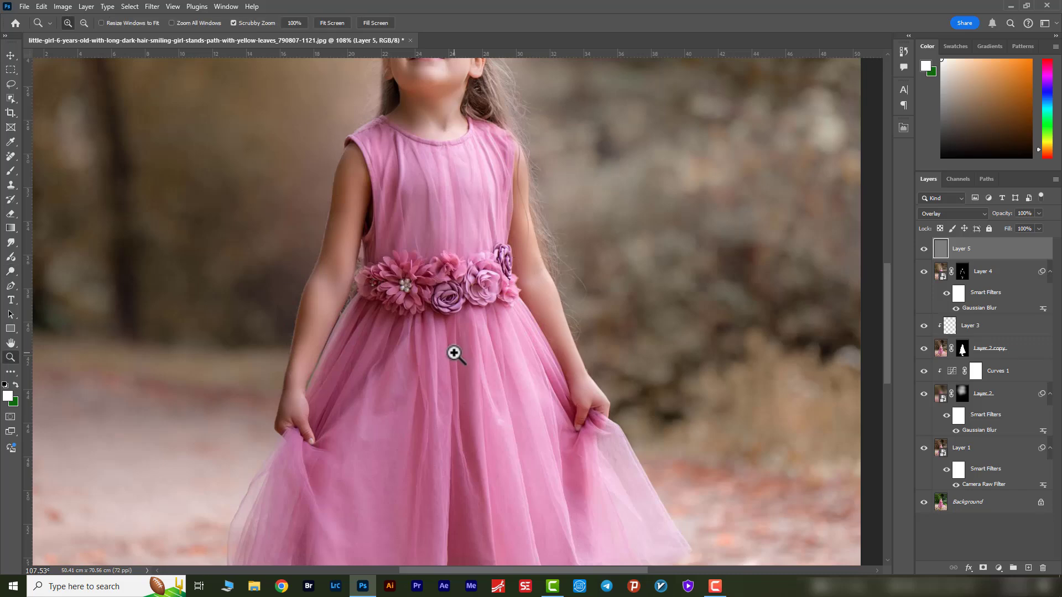
drag(453, 354, 445, 340)
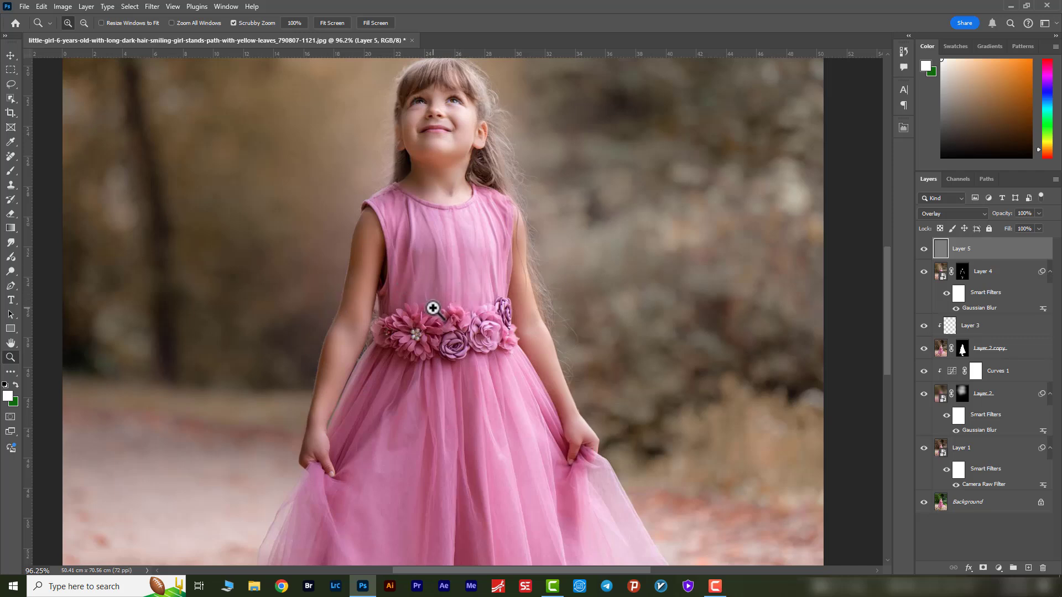
right_click(10, 271)
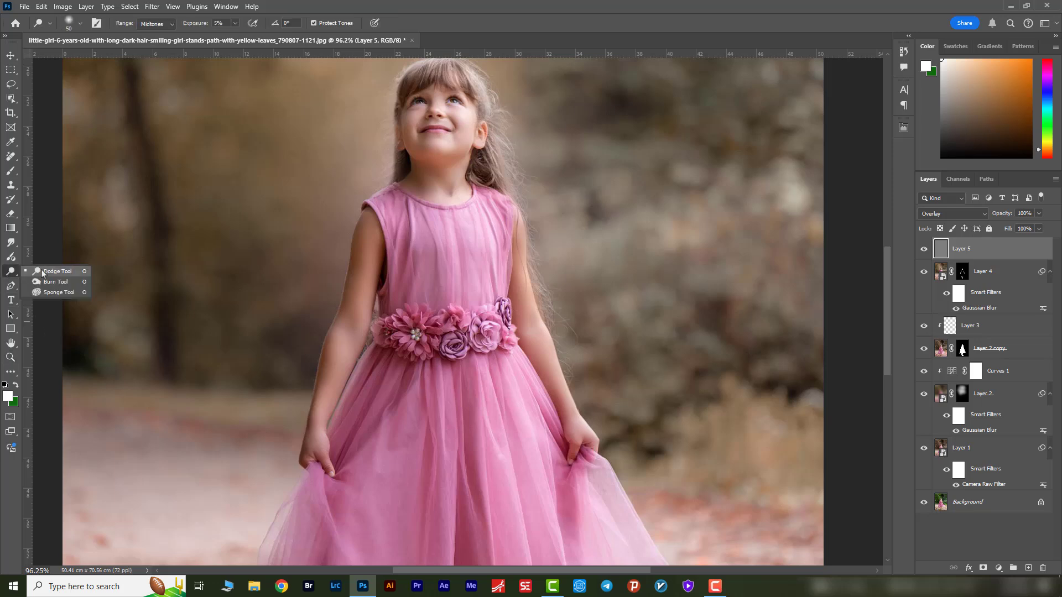
click(49, 270)
key(bracketleft)
key(bracketleft)
key(bracketleft)
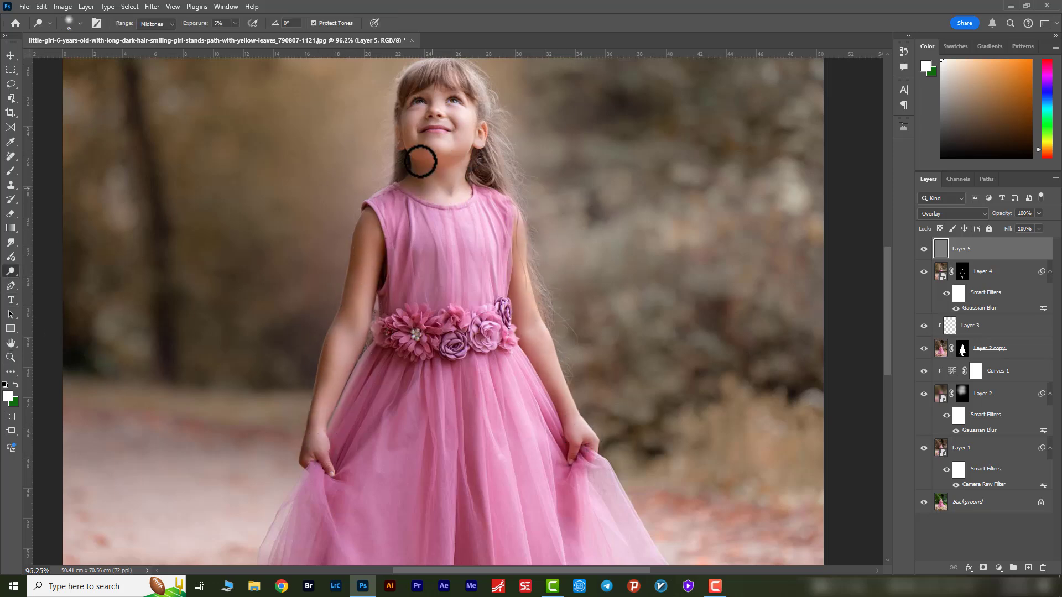
key(bracketleft)
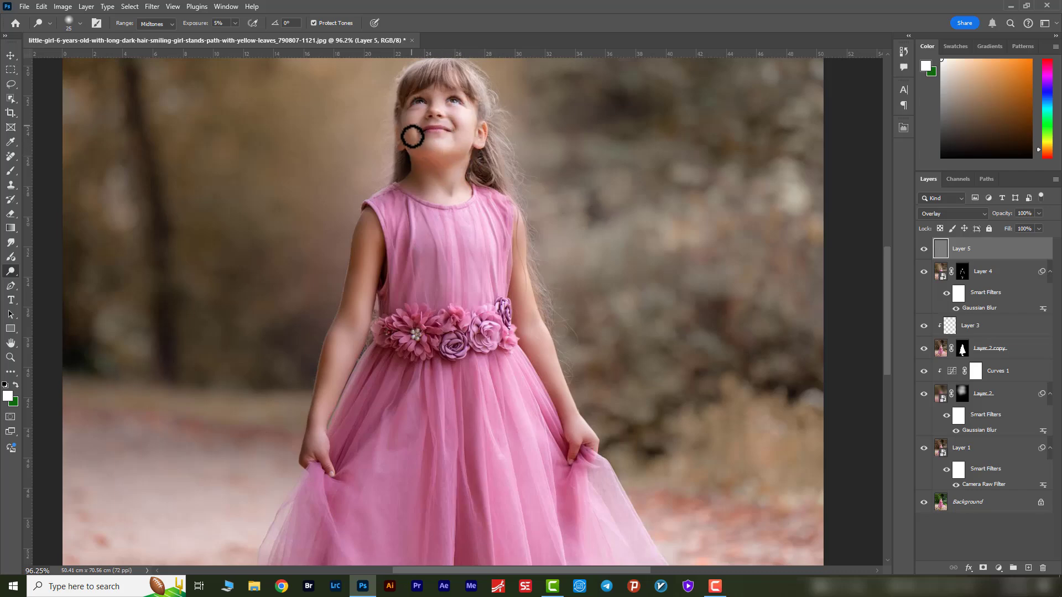
key(bracketleft)
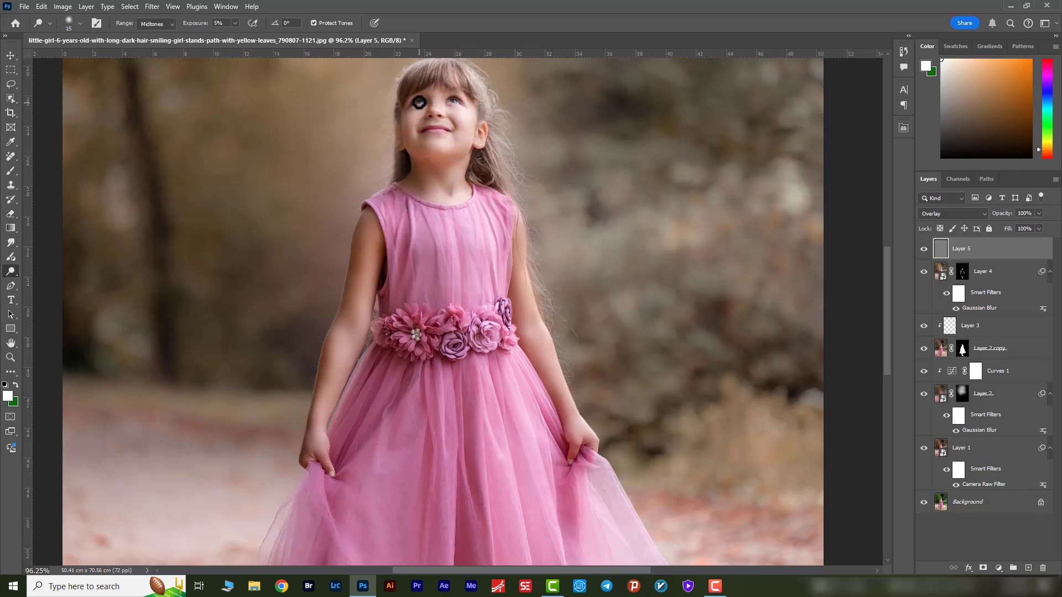
Step: Dodge the skin of the girl's legs on the gray Overlay layer with the brush enlarged to 40 pixels
scroll(476, 146, down, 5)
key(bracketright)
key(bracketright)
key(bracketright)
key(bracketright)
key(bracketright)
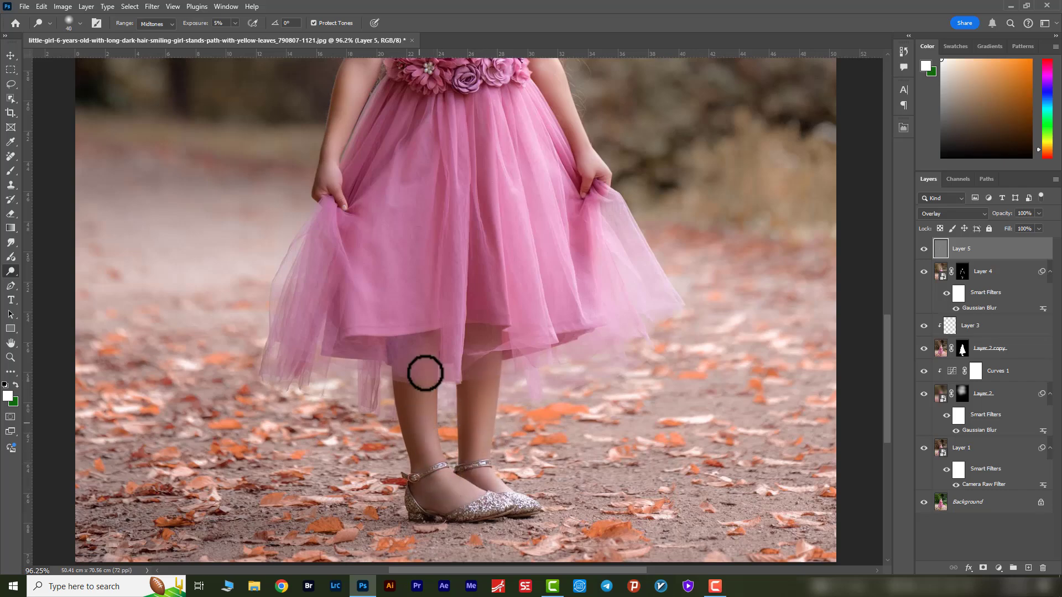
key(space)
drag(448, 338, 468, 423)
Step: Burn the shadowed folds of the pink dress and dodge its highlights on the gray layer, using Midtones range and 5% exposure
key(z)
drag(482, 434, 446, 436)
click(10, 271)
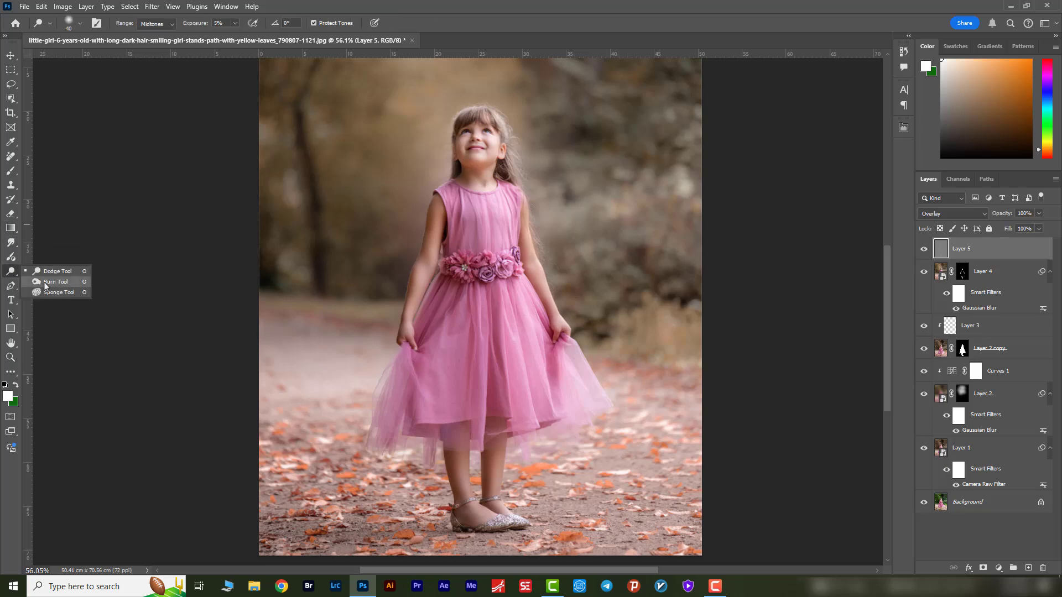
click(44, 282)
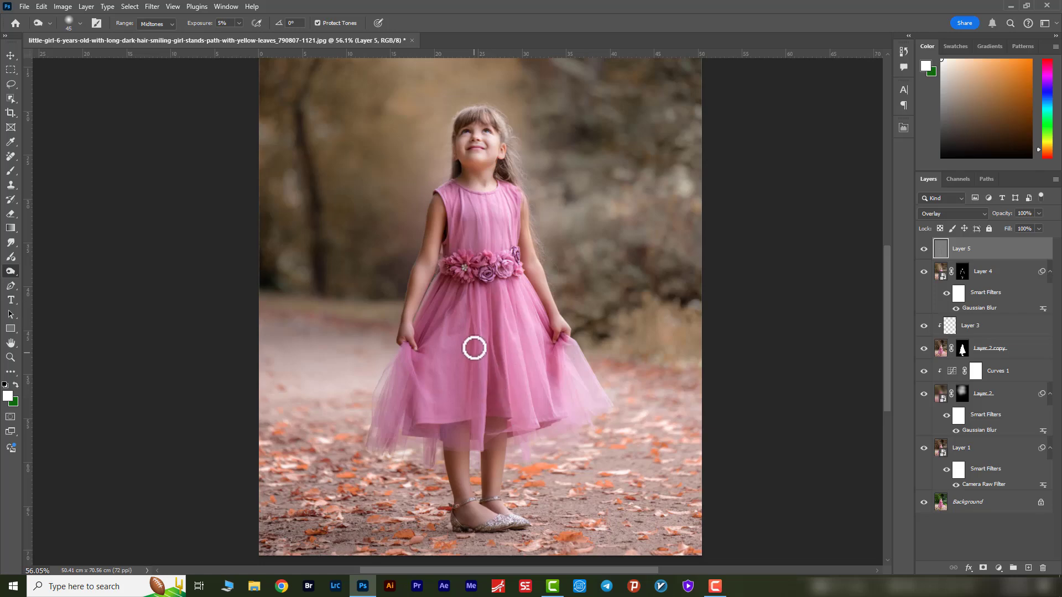
key(bracketright)
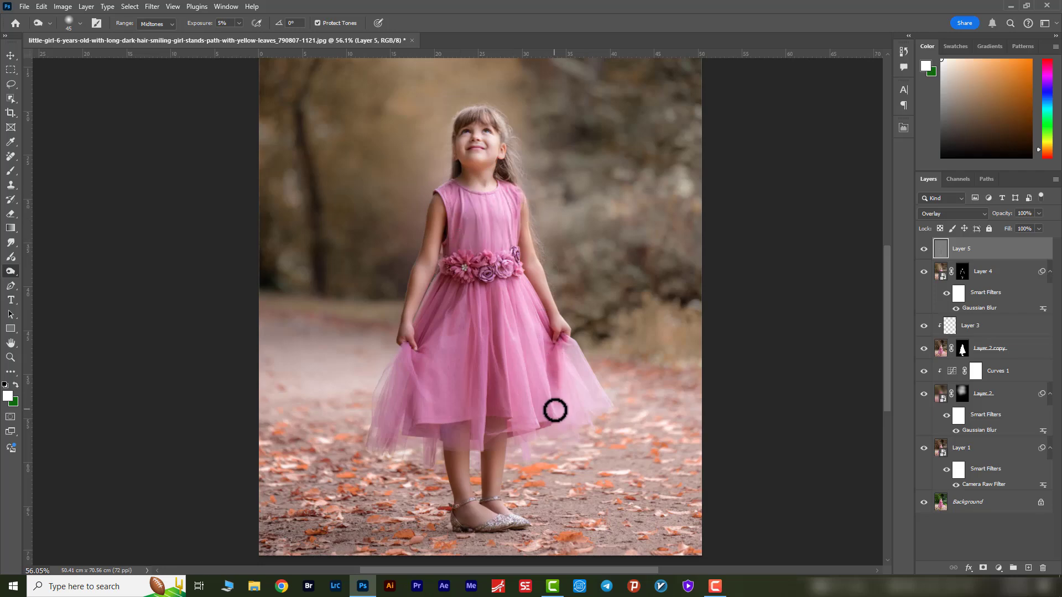
right_click(9, 271)
click(50, 271)
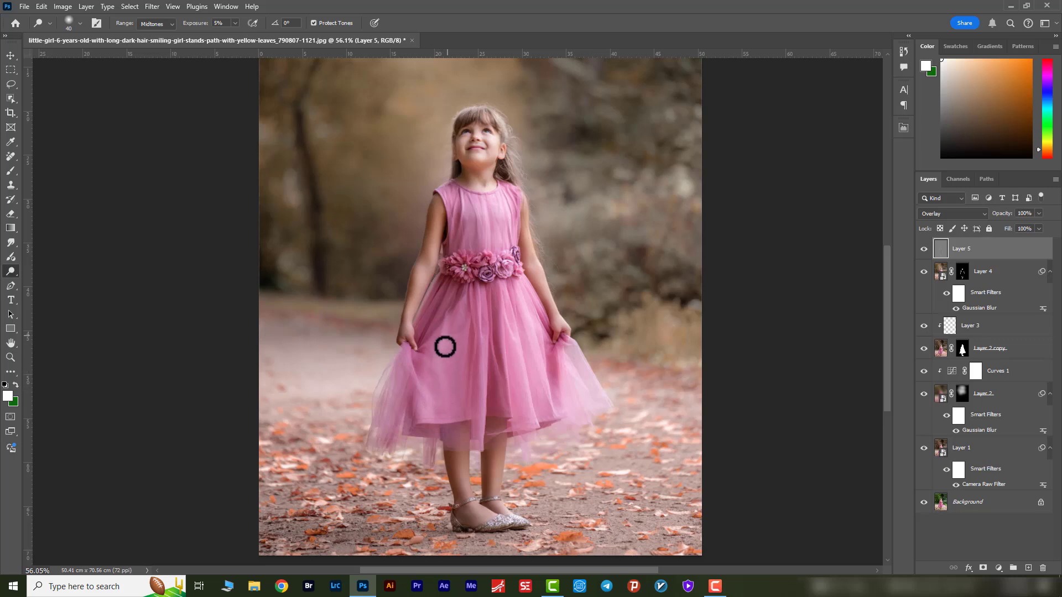
Step: Compare the image with and without Layer 5 and reduce that layer's opacity to 96%
click(924, 249)
click(923, 249)
click(923, 248)
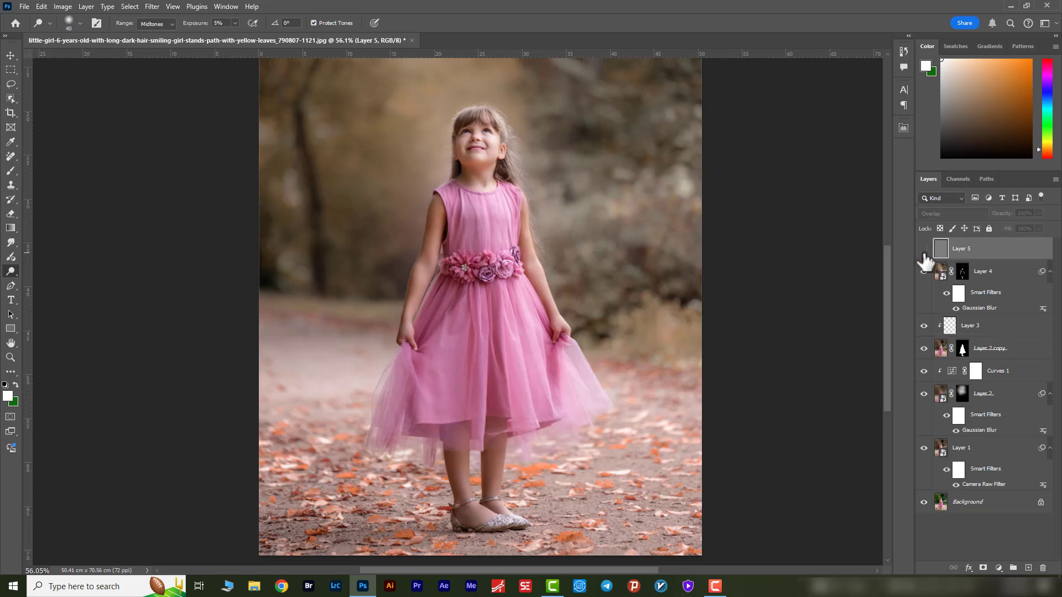
click(924, 250)
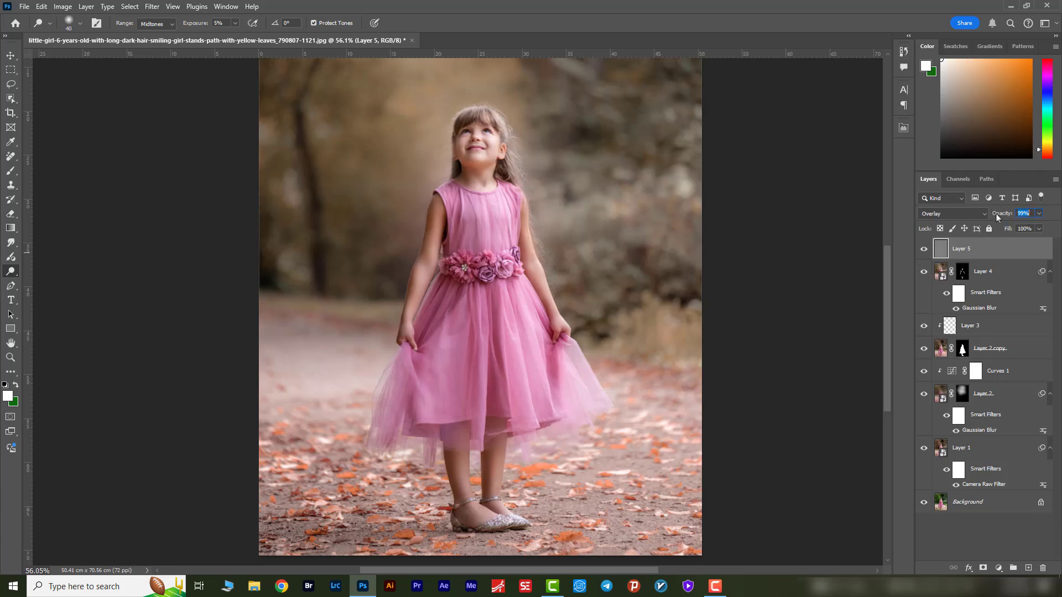
drag(996, 215, 995, 217)
Step: Stamp all visible layers into a new top layer and convert it to a smart object
key(z)
drag(557, 304, 538, 301)
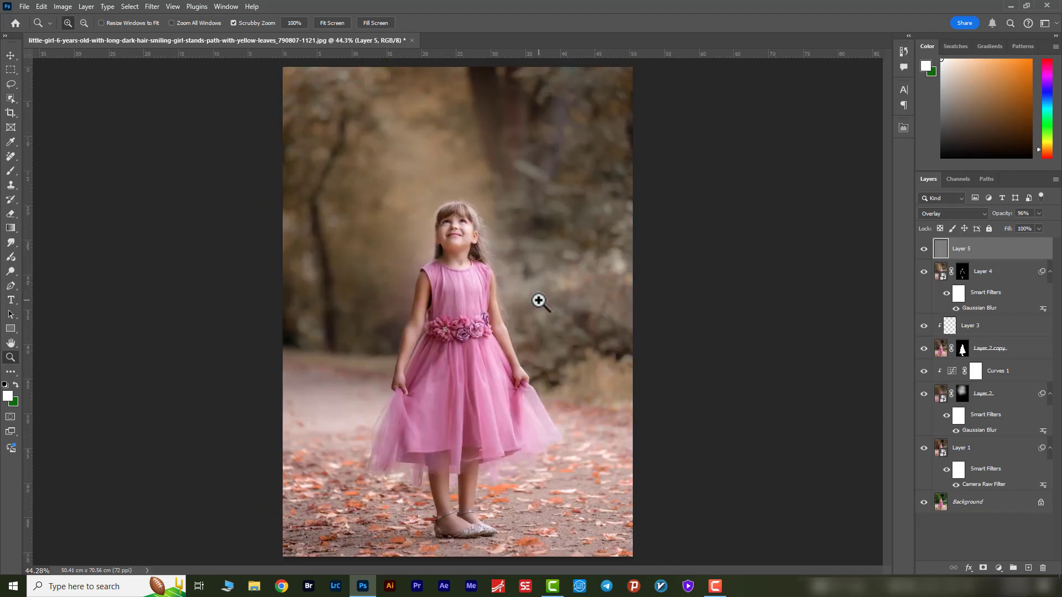
key(ctrl+shift+alt+e)
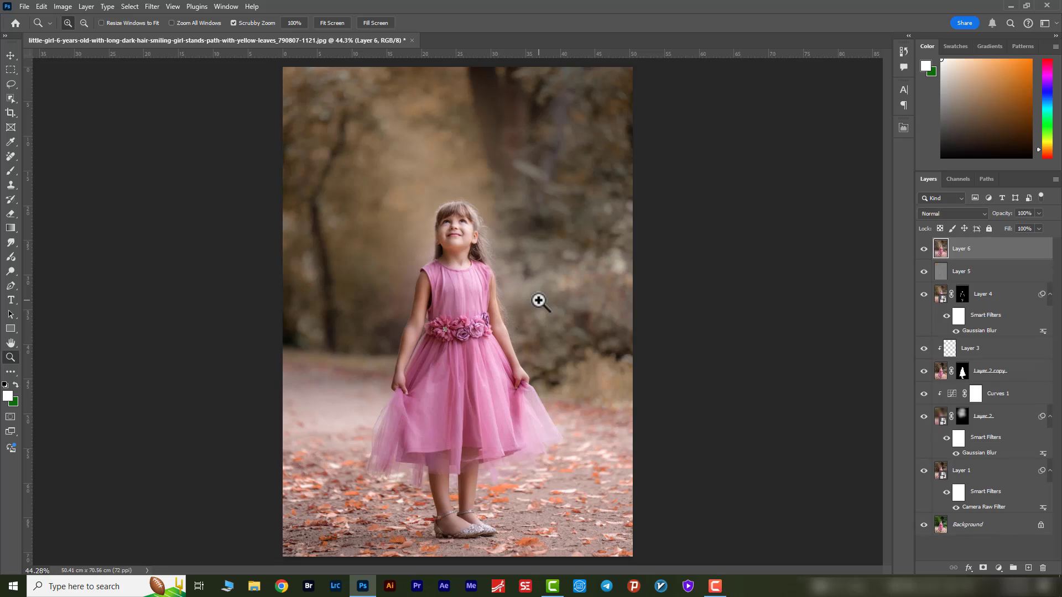
right_click(958, 253)
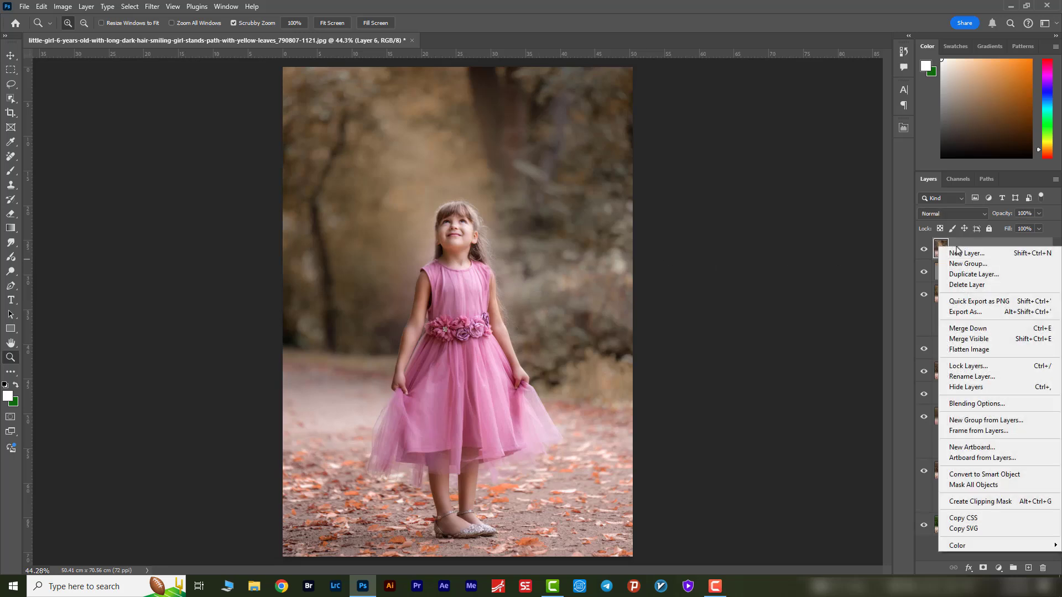
click(972, 478)
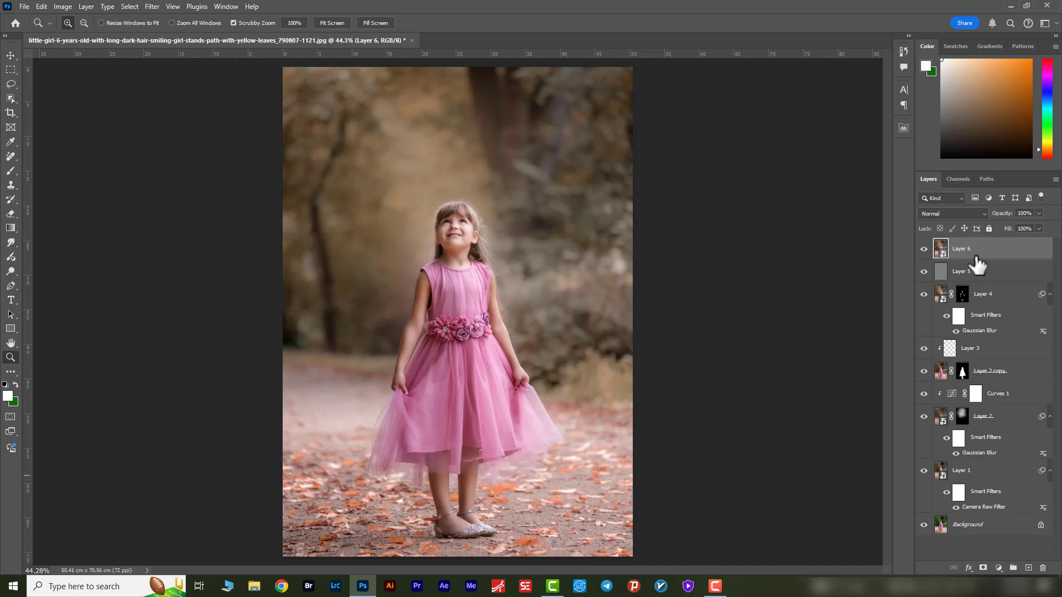
Step: Apply an Oil Paint filter to Layer 6 with Stylization 6.5, Cleanliness 5.2, Scale 0.1, Bristle Detail 0.0, lighting angle 87° and Shine 1.3
click(152, 7)
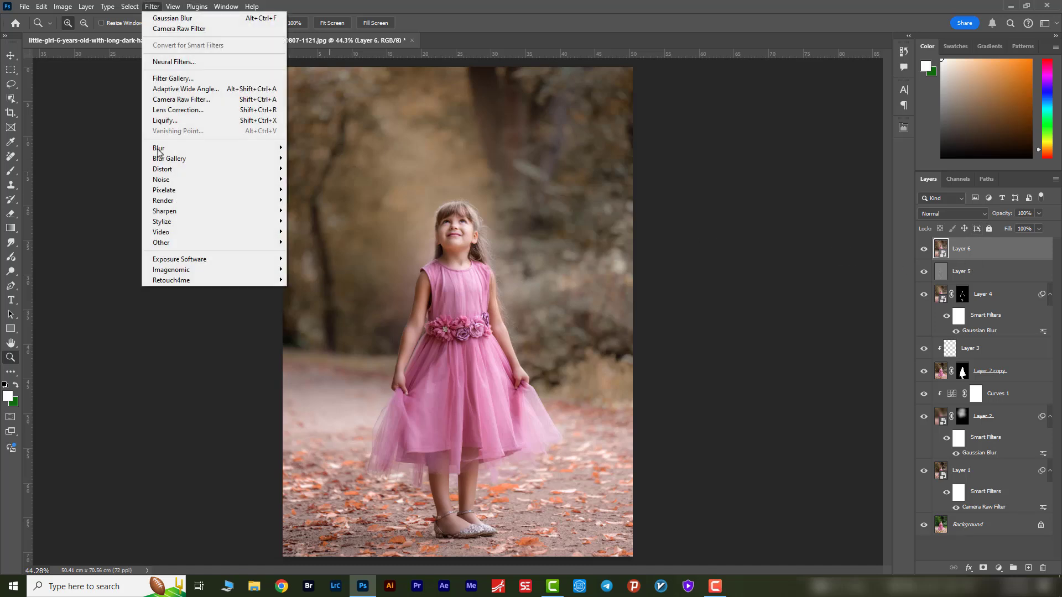
mouse_move(164, 226)
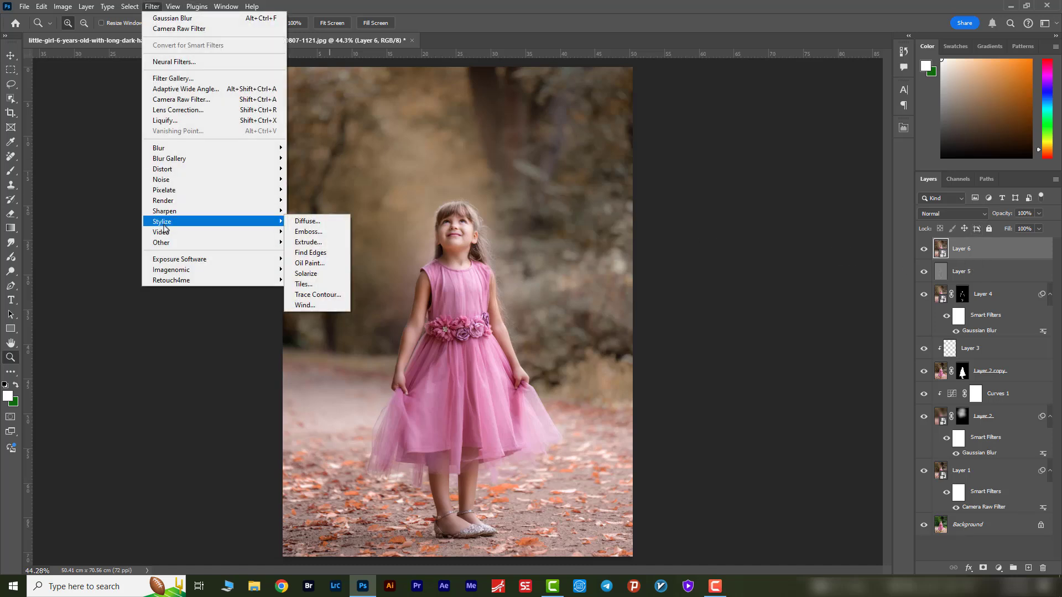
click(310, 262)
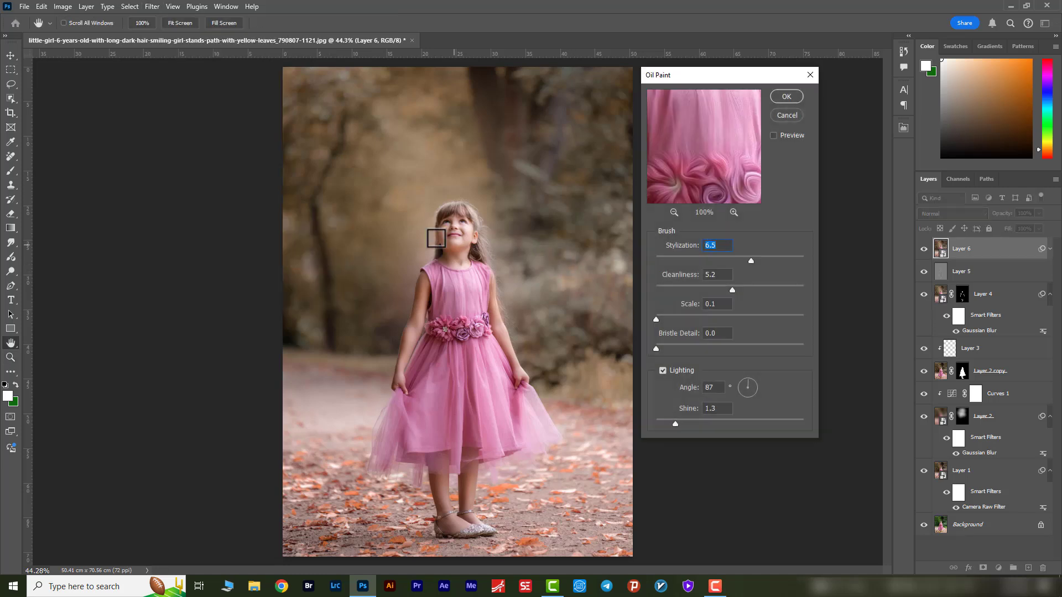
click(450, 211)
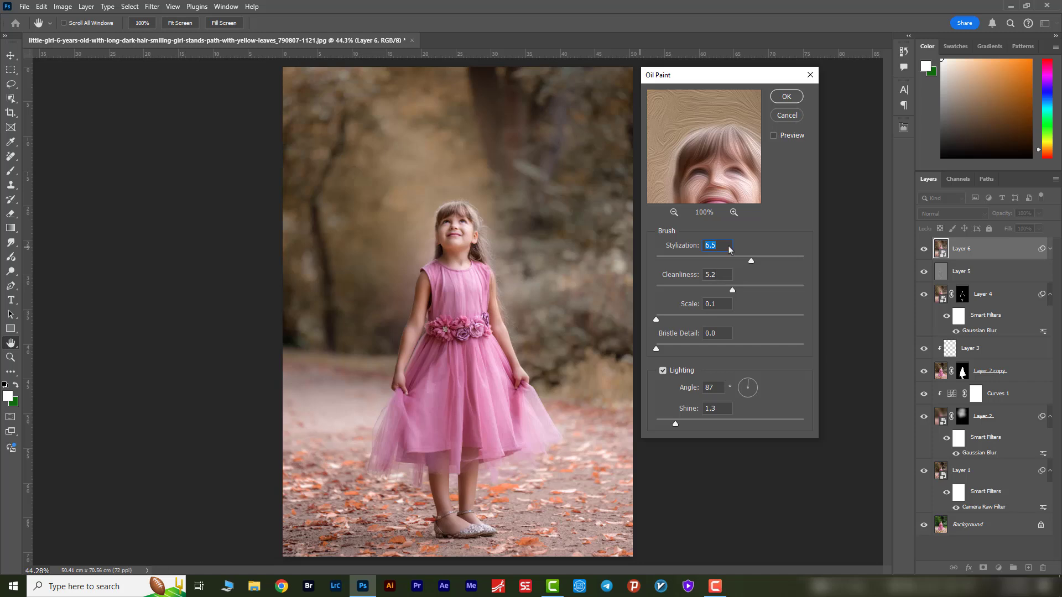
click(787, 97)
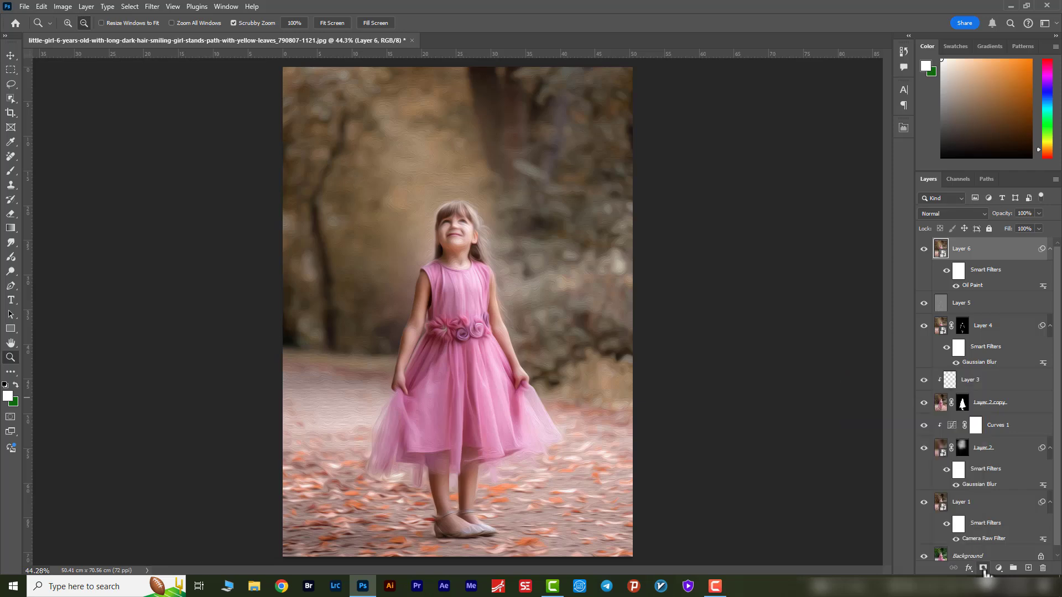
Step: Add a black mask to Layer 6 and paint white over the girl's hair at 20% flow, reducing the brush to 20 pixels
alt+click(983, 570)
drag(463, 201, 505, 235)
key(b)
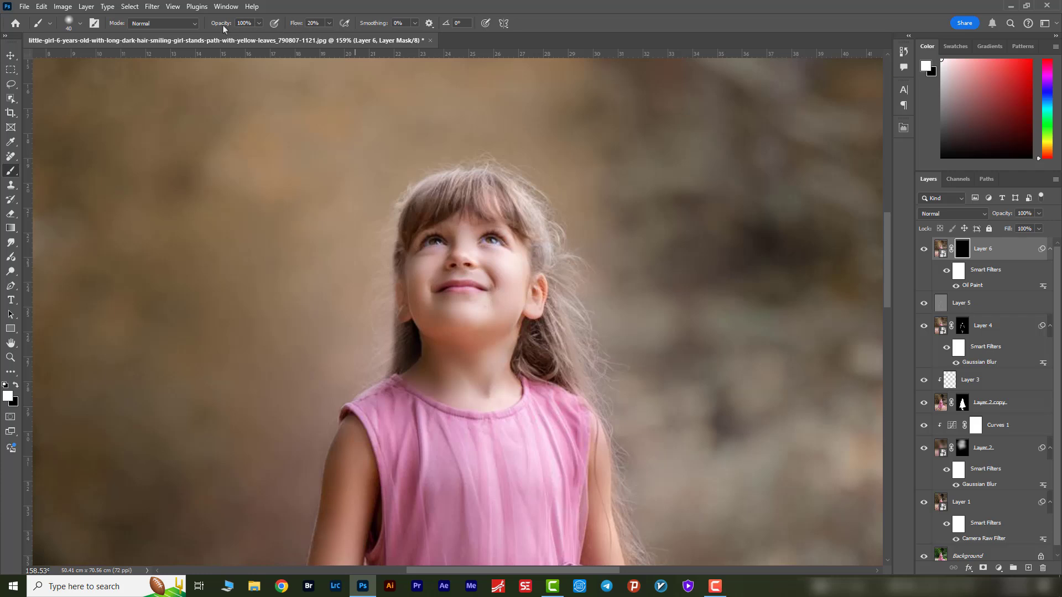
key(bracketleft)
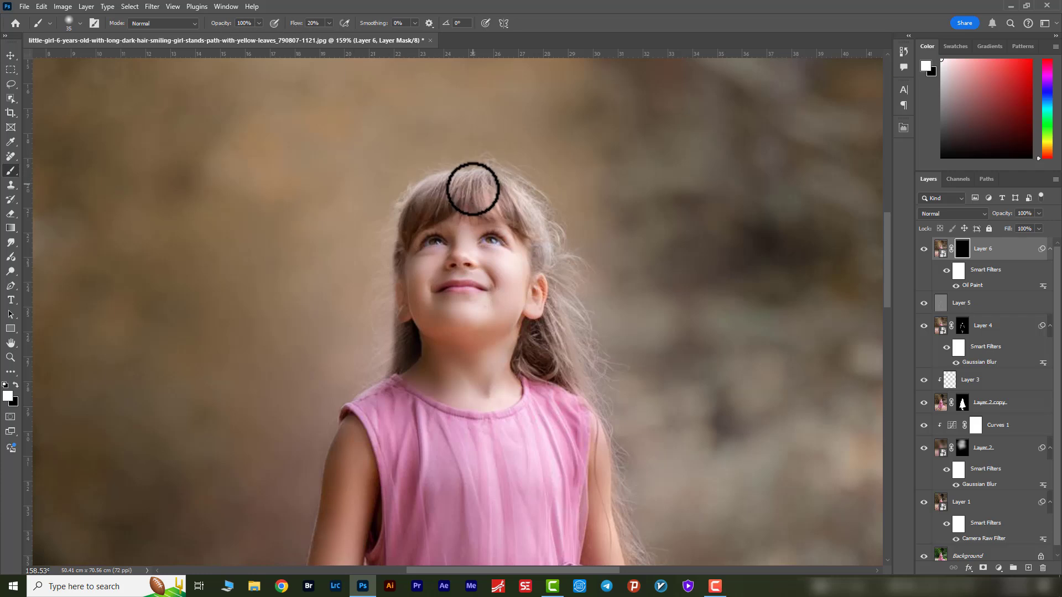
key(bracketleft)
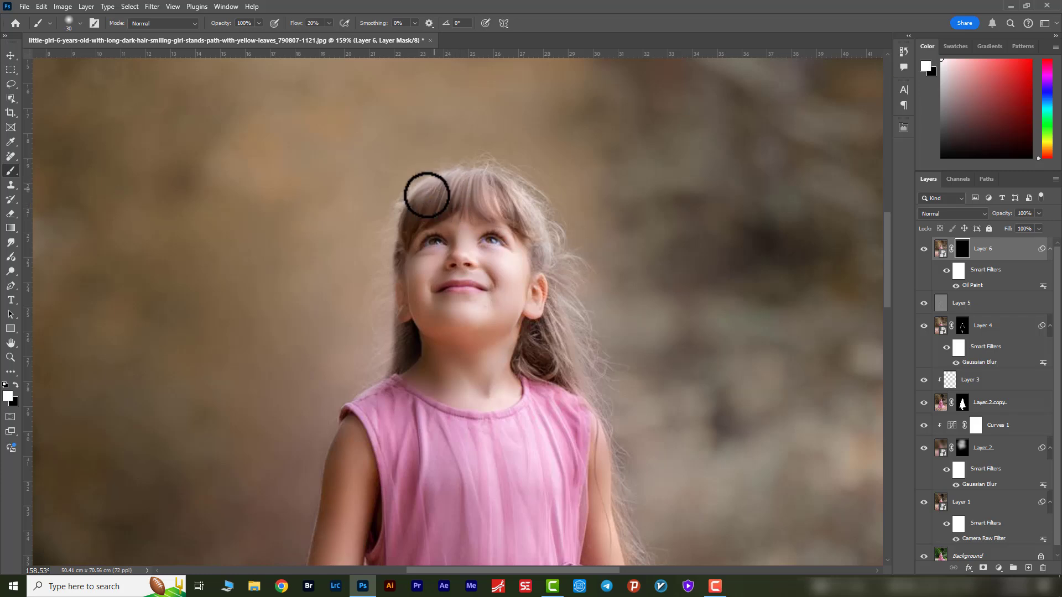
key(bracketleft)
key(bracketleft)
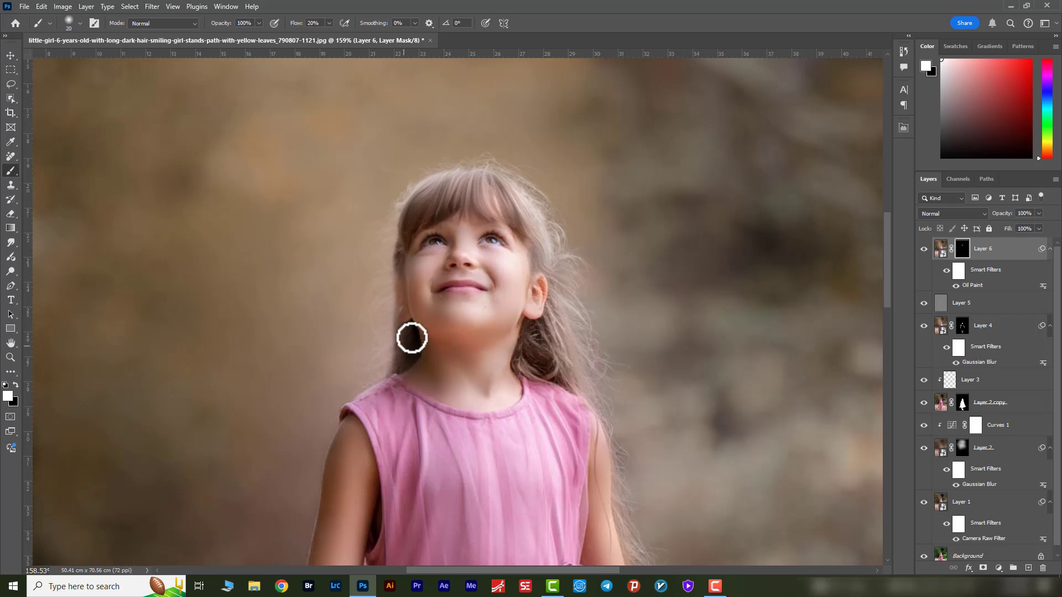
drag(573, 365, 445, 261)
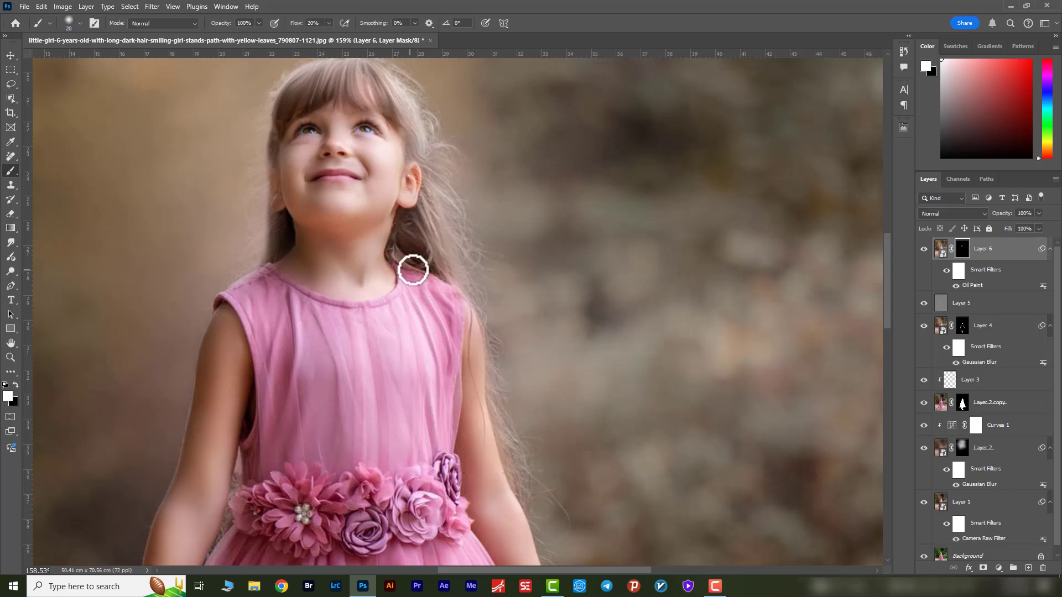
drag(467, 284, 522, 137)
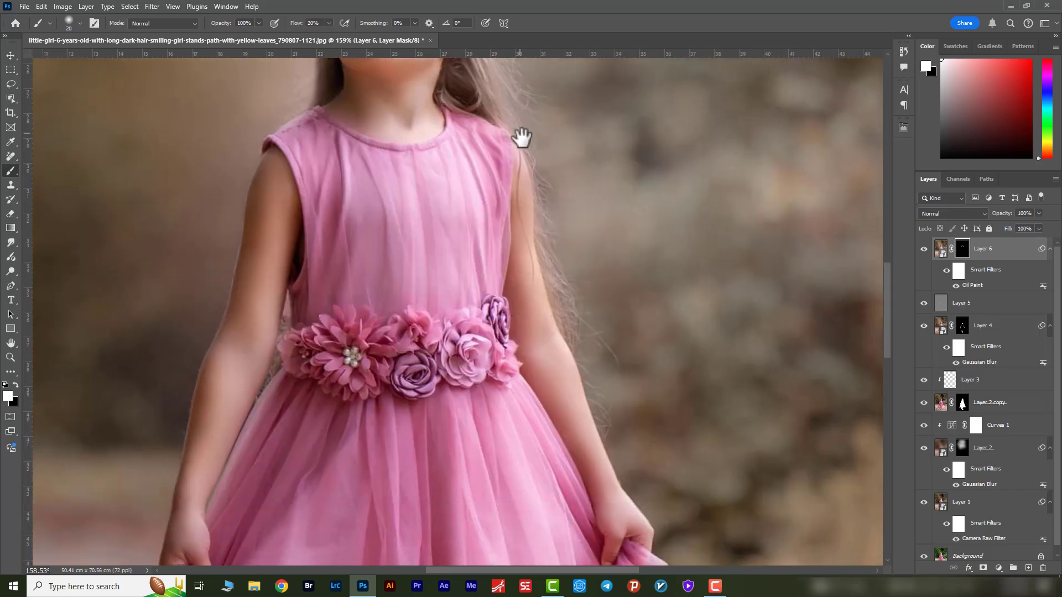
Step: Compare the retouched portrait with the original Background layer, both in full view and close up on the girl
key(z)
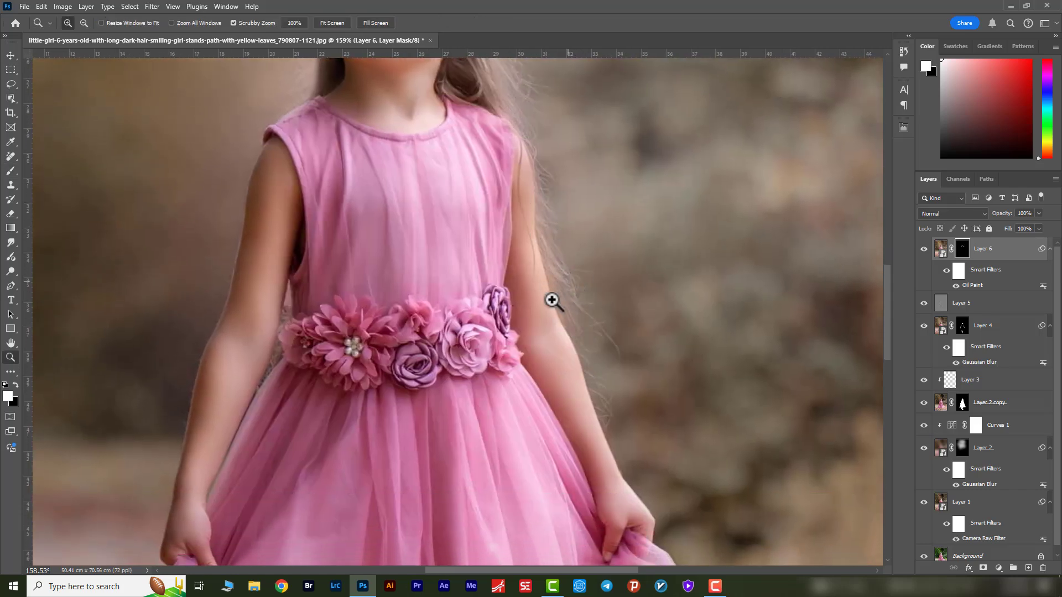
scroll(512, 277, down, 8)
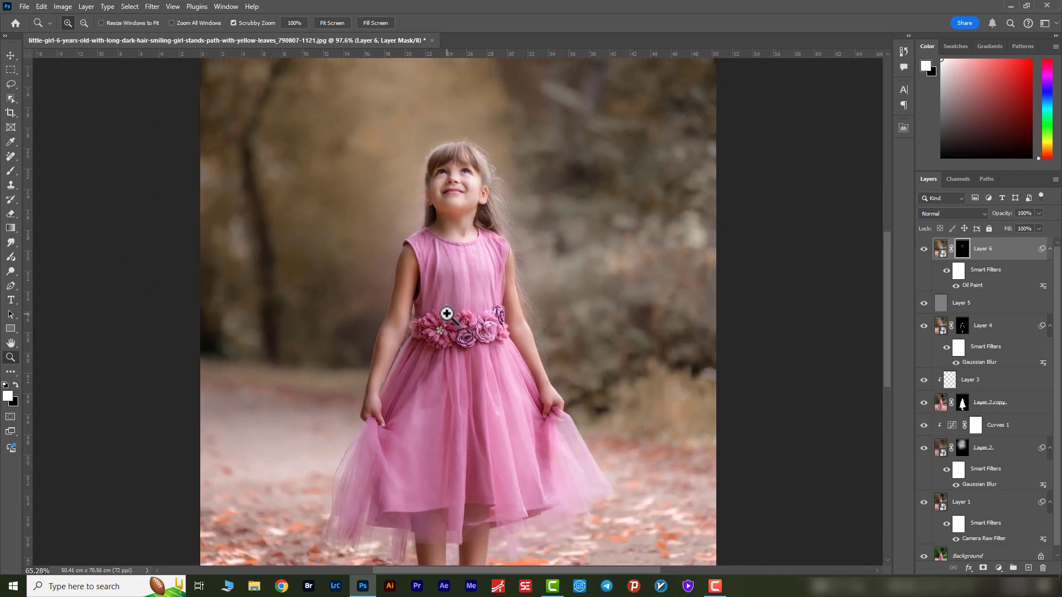
drag(487, 375, 506, 254)
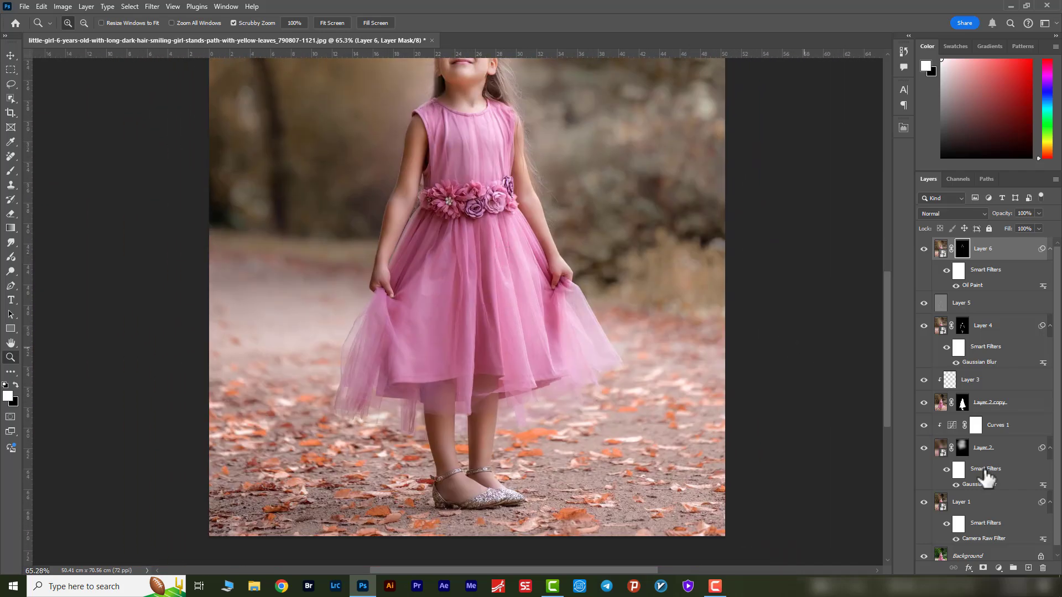
mouse_move(569, 382)
mouse_down()
mouse_move(552, 378)
mouse_move(563, 383)
mouse_up()
scroll(1058, 536, down, 1)
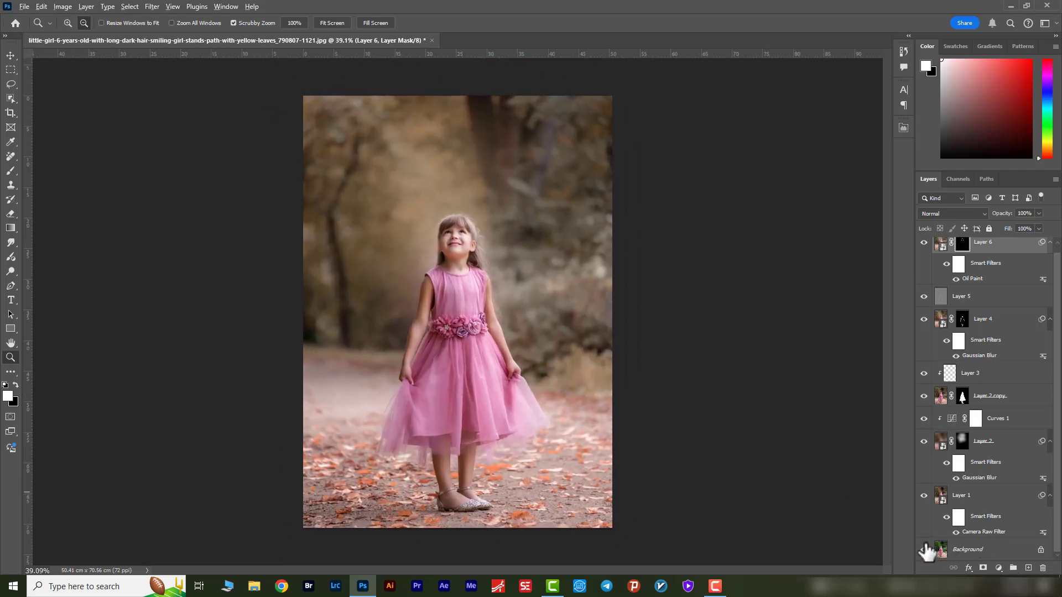
alt+click(923, 549)
alt+click(922, 549)
alt+click(922, 549)
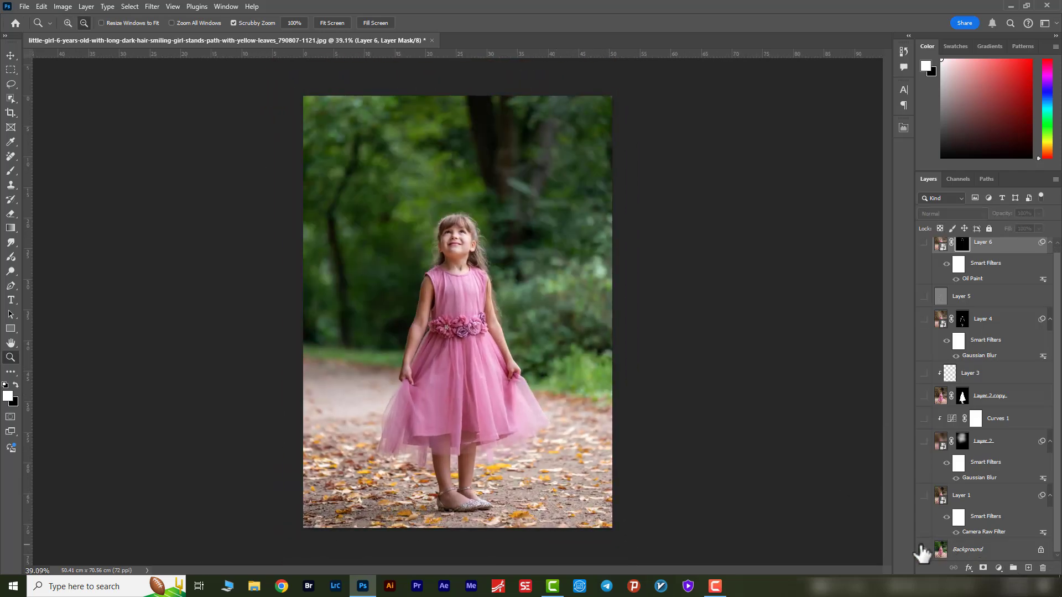
alt+click(923, 549)
drag(450, 249, 474, 266)
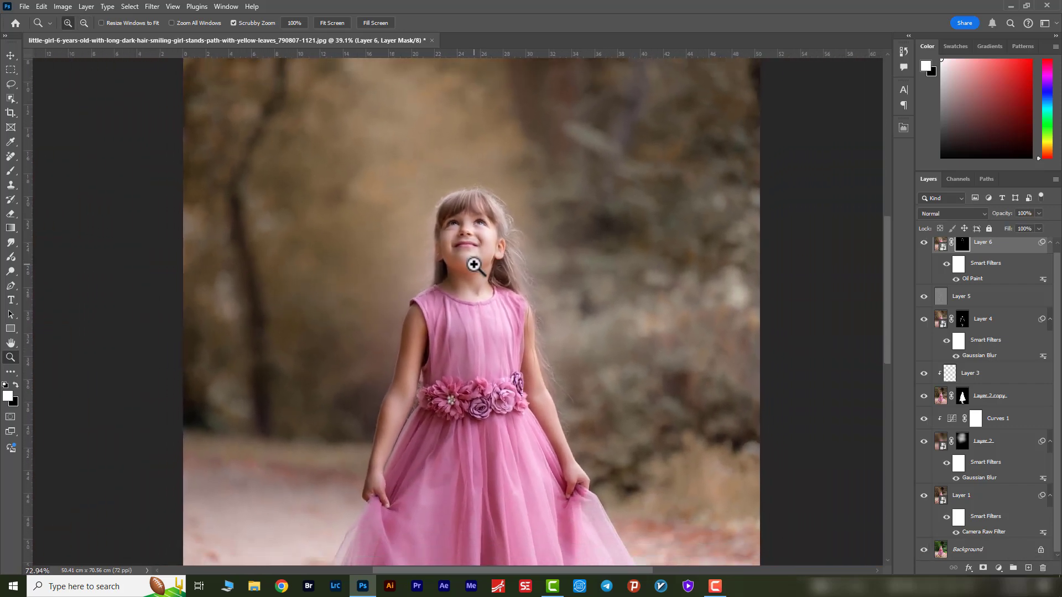
alt+click(922, 550)
alt+click(922, 549)
mouse_move(462, 270)
mouse_down()
mouse_move(499, 282)
mouse_move(446, 265)
mouse_up()
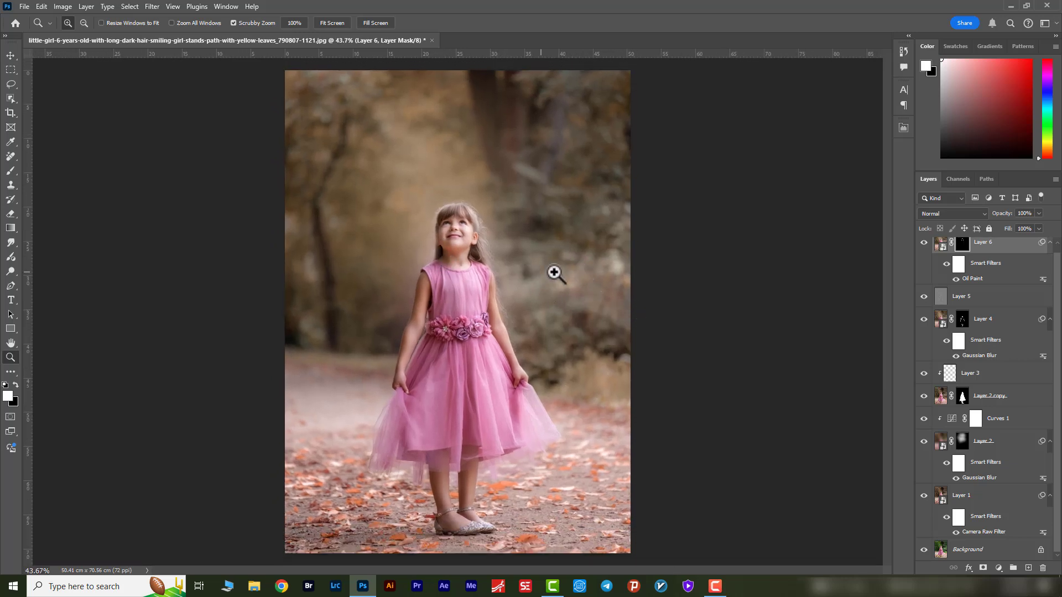
scroll(1054, 323, up, 1)
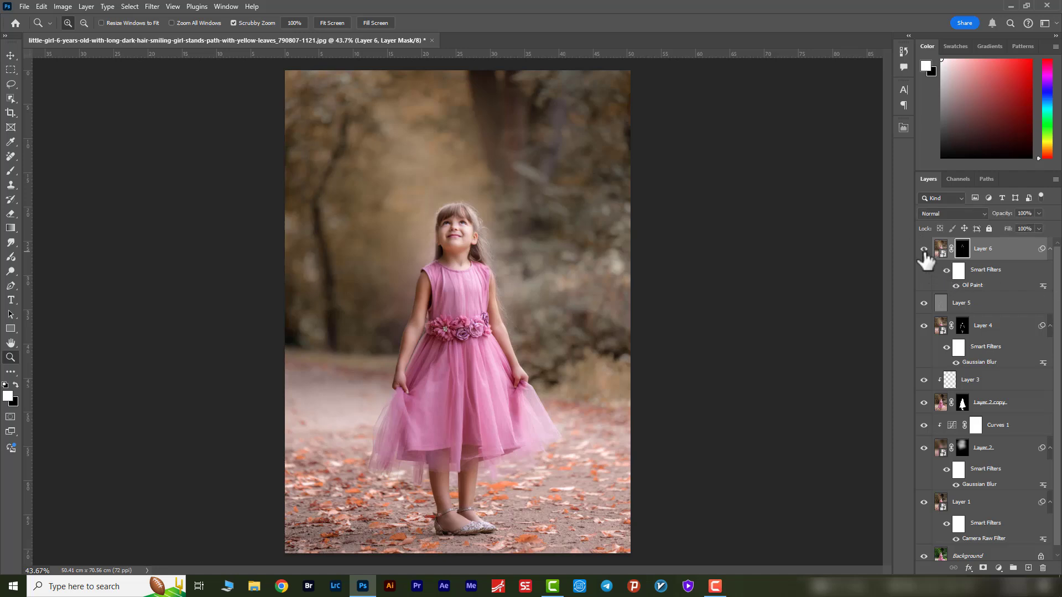
drag(456, 236, 465, 265)
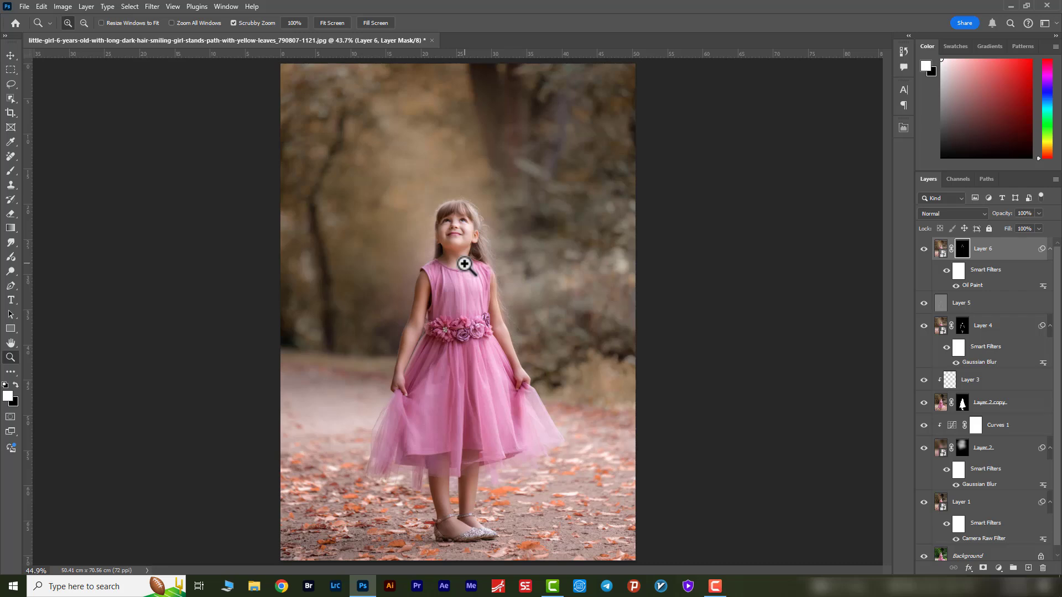
drag(498, 307, 498, 319)
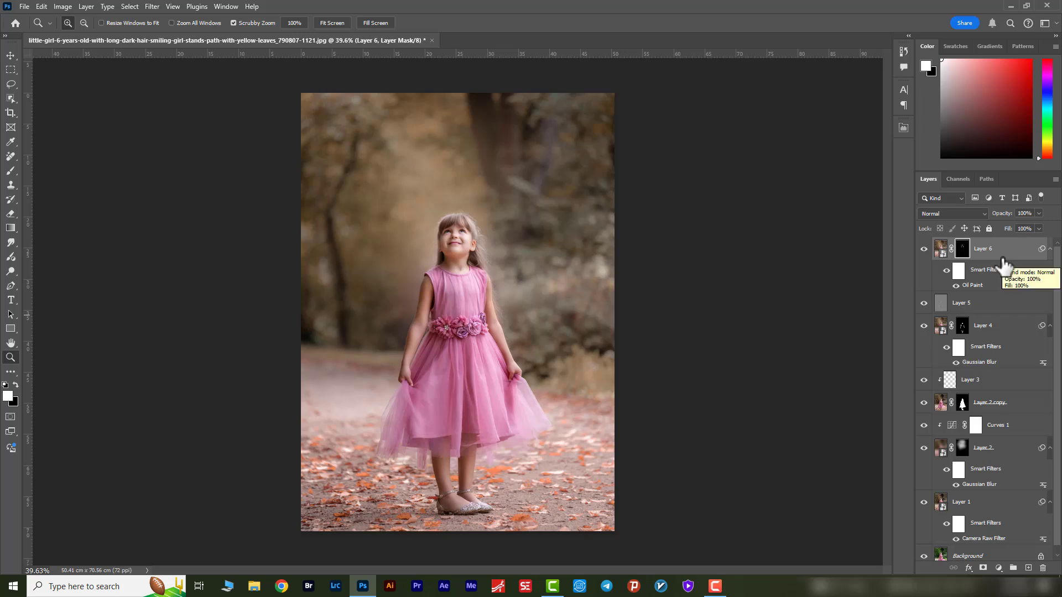
Step: Stamp all visible layers into a new top smart object and open the Camera Raw Filter on it
key(ctrl+shift+alt+e)
right_click(963, 250)
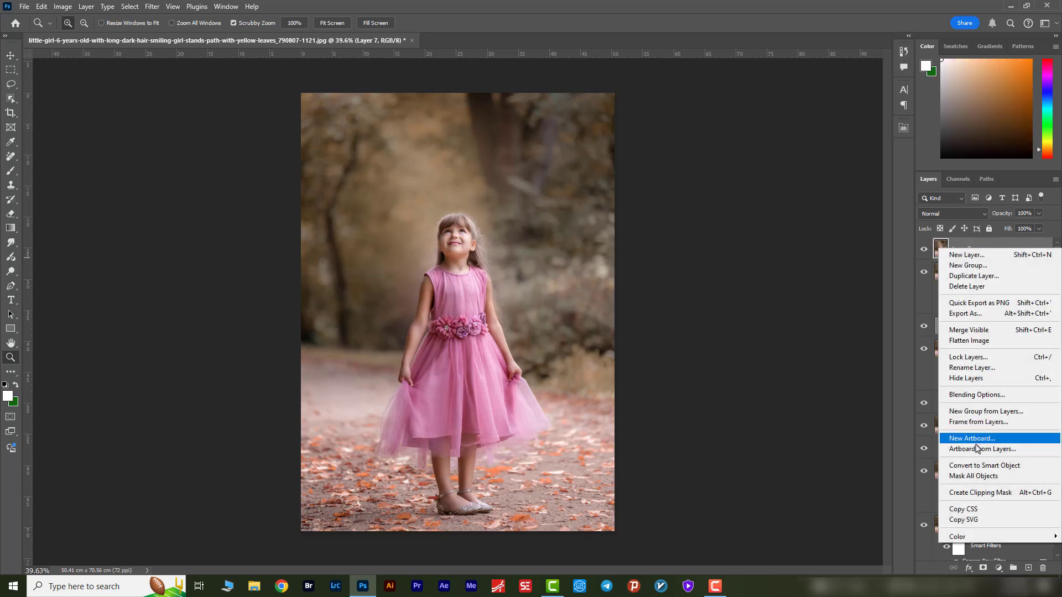
click(972, 466)
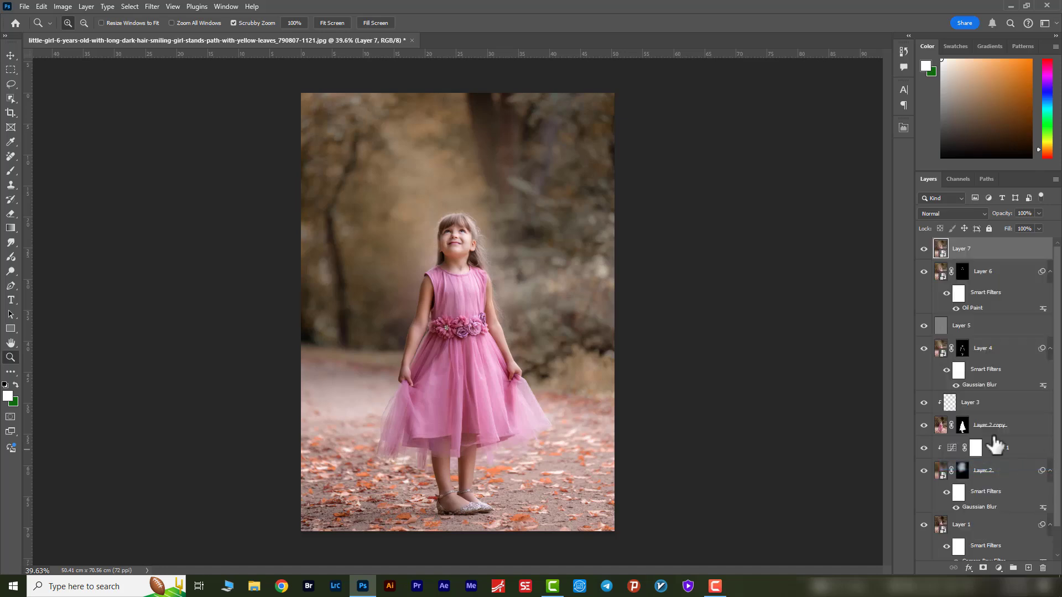
click(157, 8)
click(178, 110)
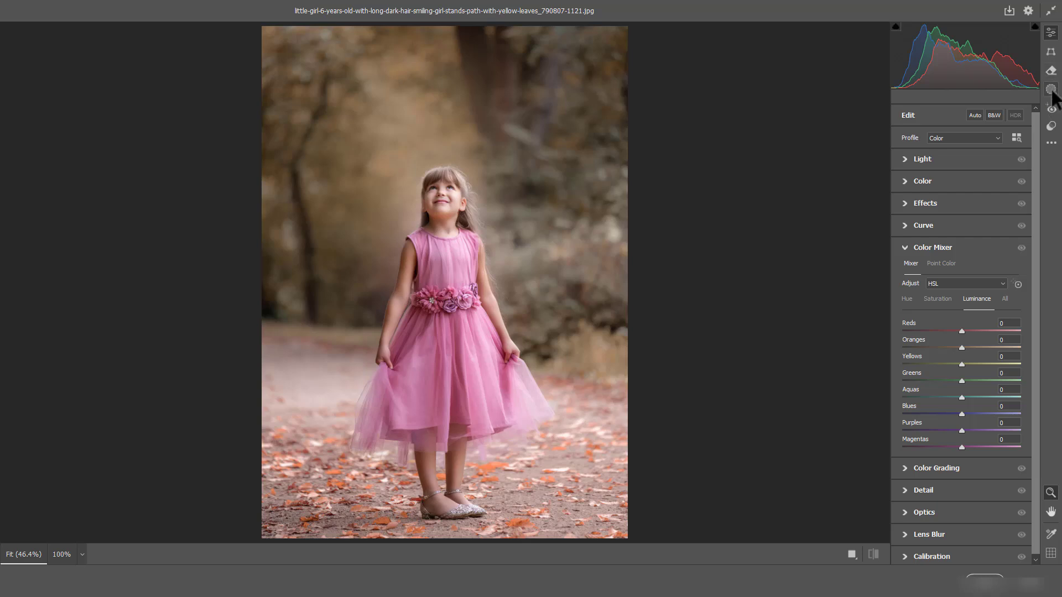
Step: Create a Camera Raw person mask for Person 1 that covers only the clothes
click(1052, 93)
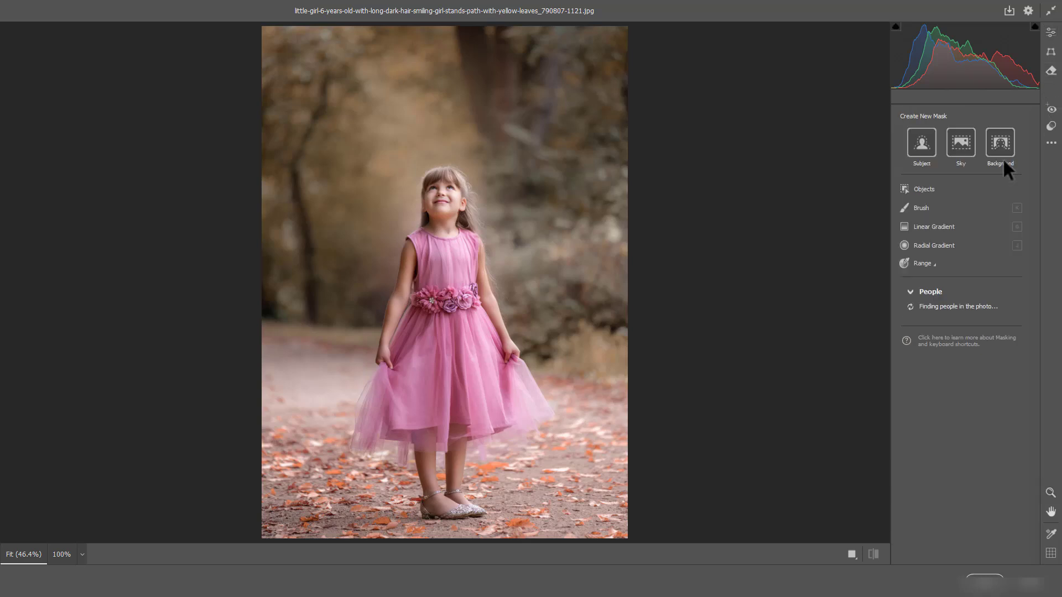
mouse_move(913, 320)
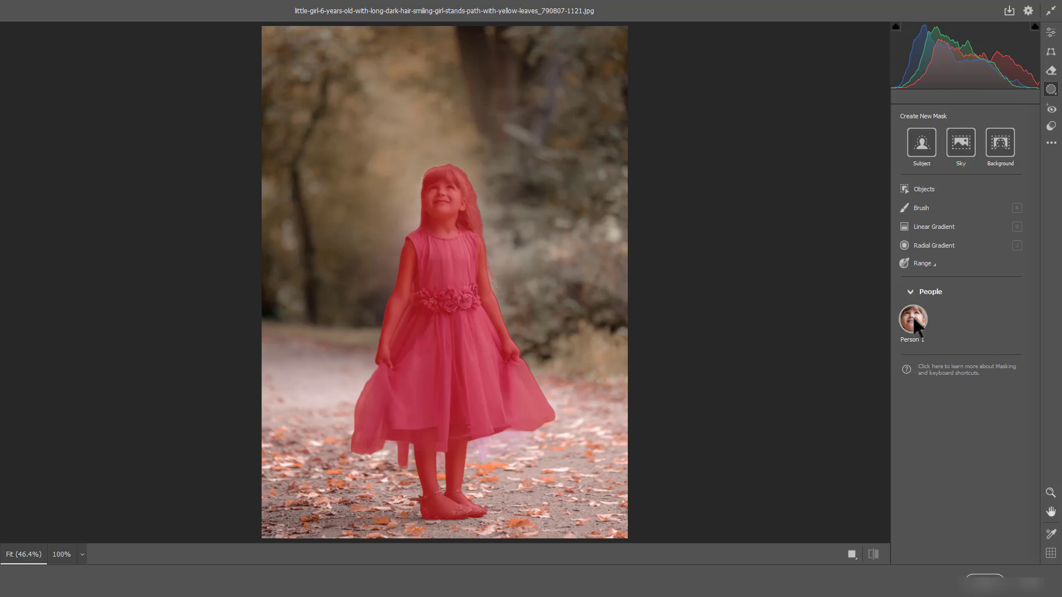
click(914, 322)
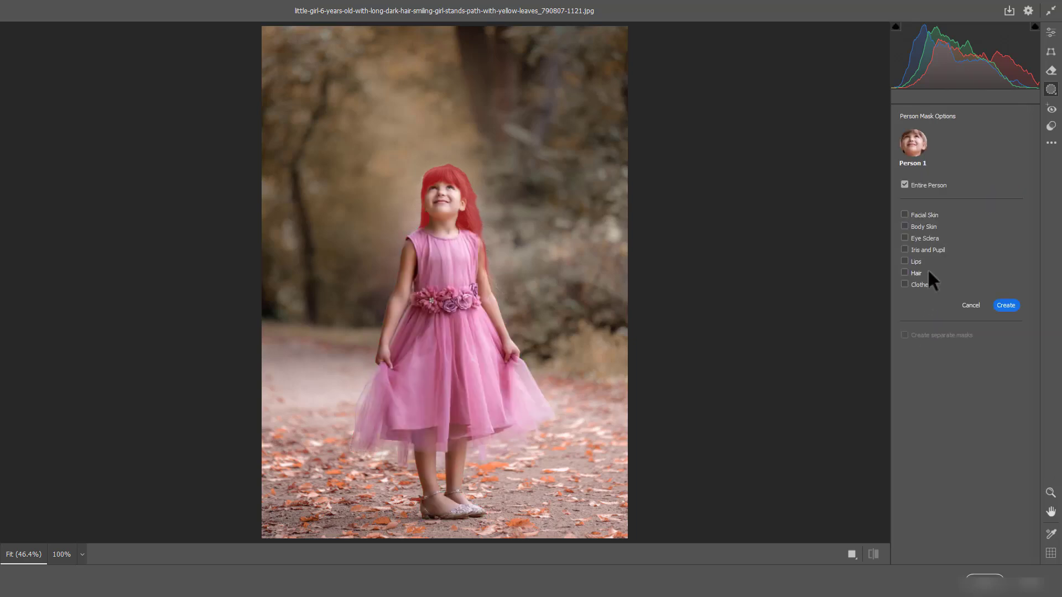
click(905, 284)
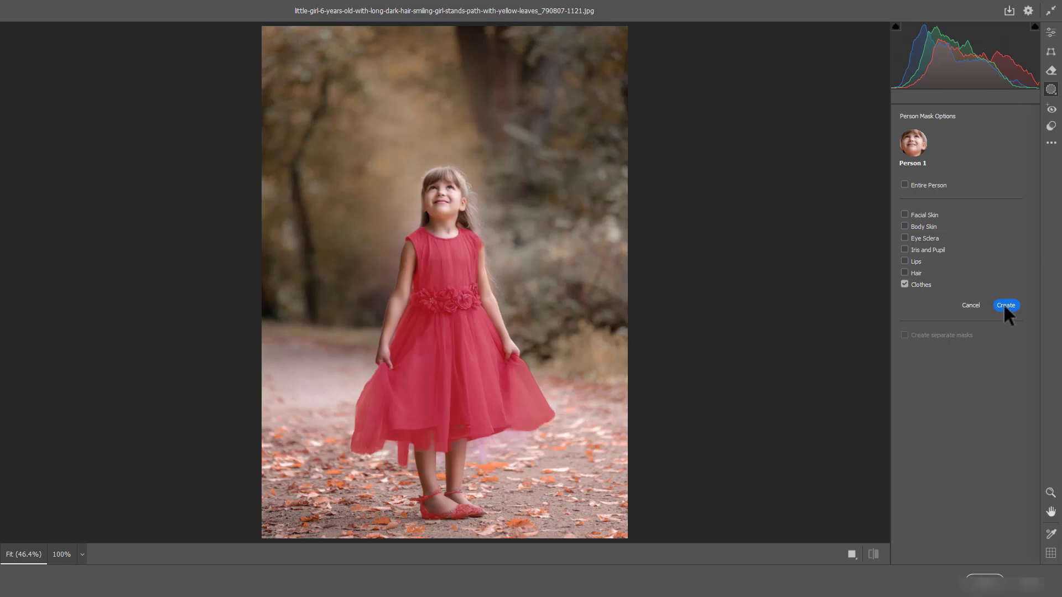
click(1006, 306)
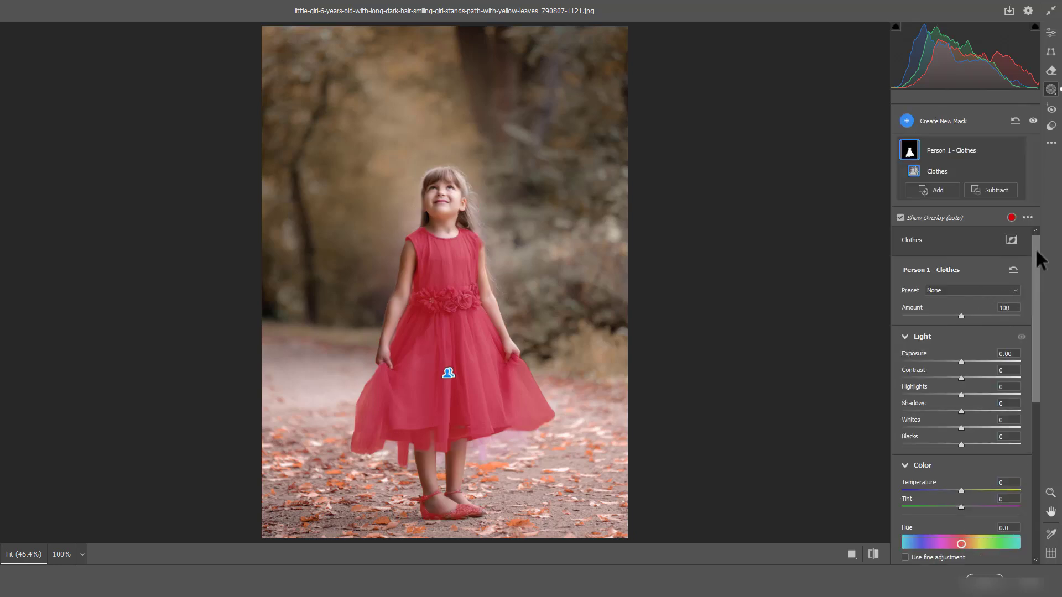
Step: Set Clarity to -66 and slightly raise Saturation on the clothes mask, and apply the Camera Raw Filter
drag(1039, 256, 1050, 455)
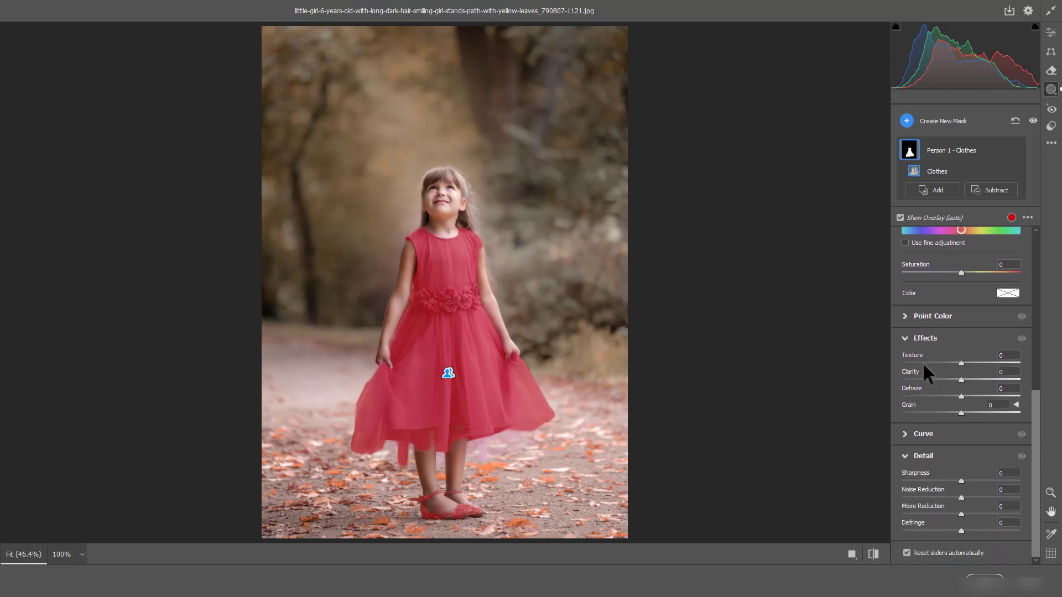
drag(961, 381, 922, 382)
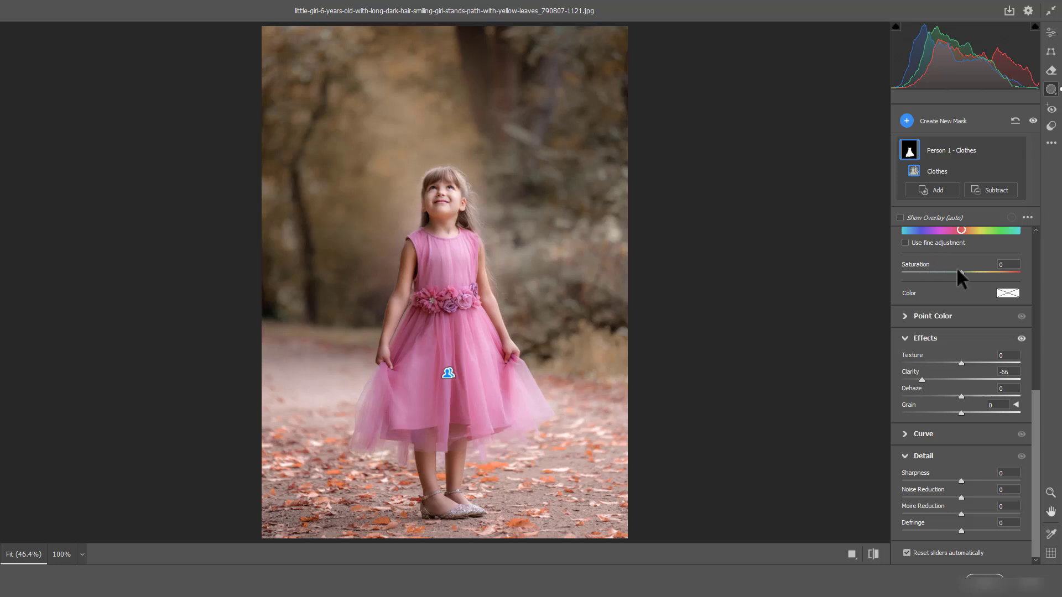
drag(1038, 403, 1039, 372)
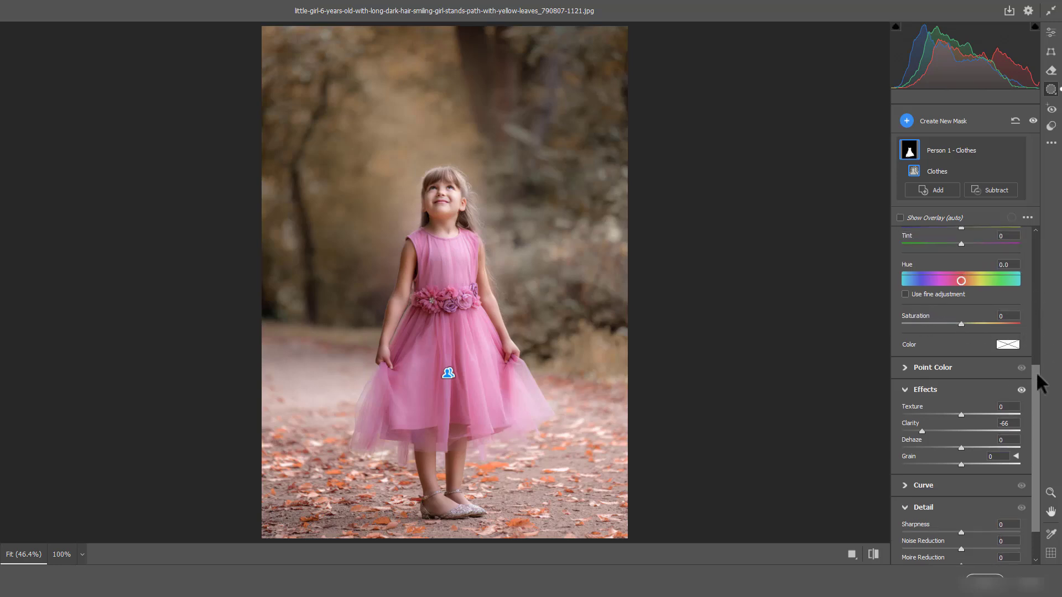
drag(961, 325, 966, 324)
click(1012, 581)
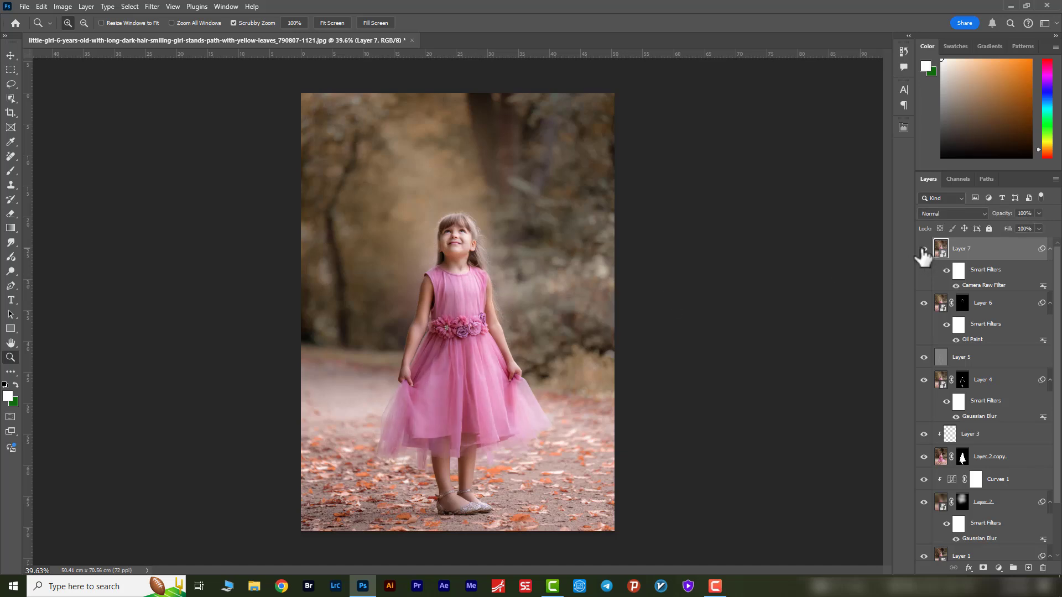
Step: Add a Gradient Fill layer above Layer 7 with a black-to-transparent gradient, removing the white end colour stop
click(999, 568)
click(991, 387)
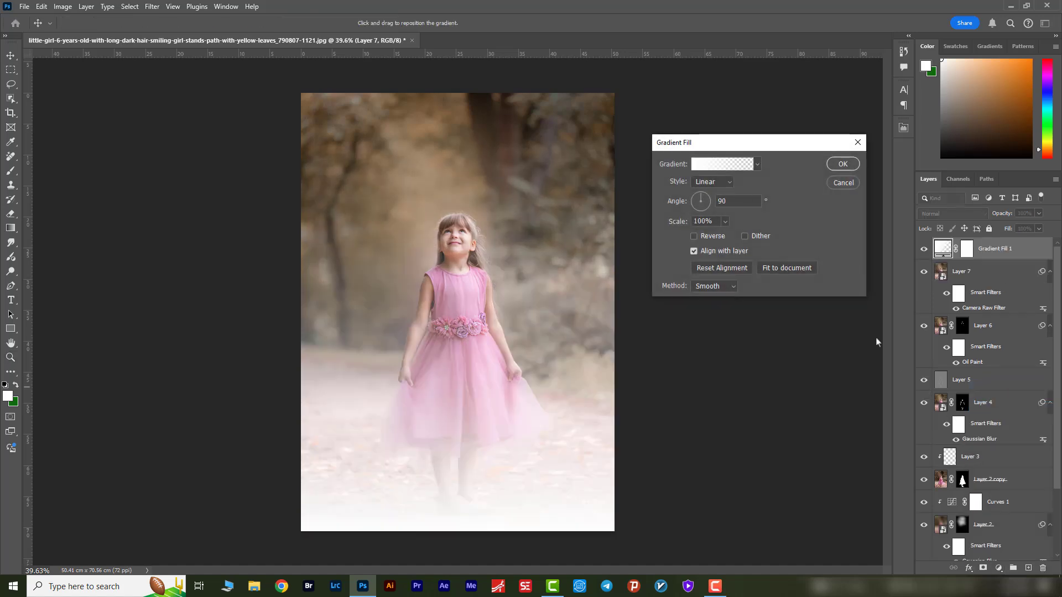
click(716, 169)
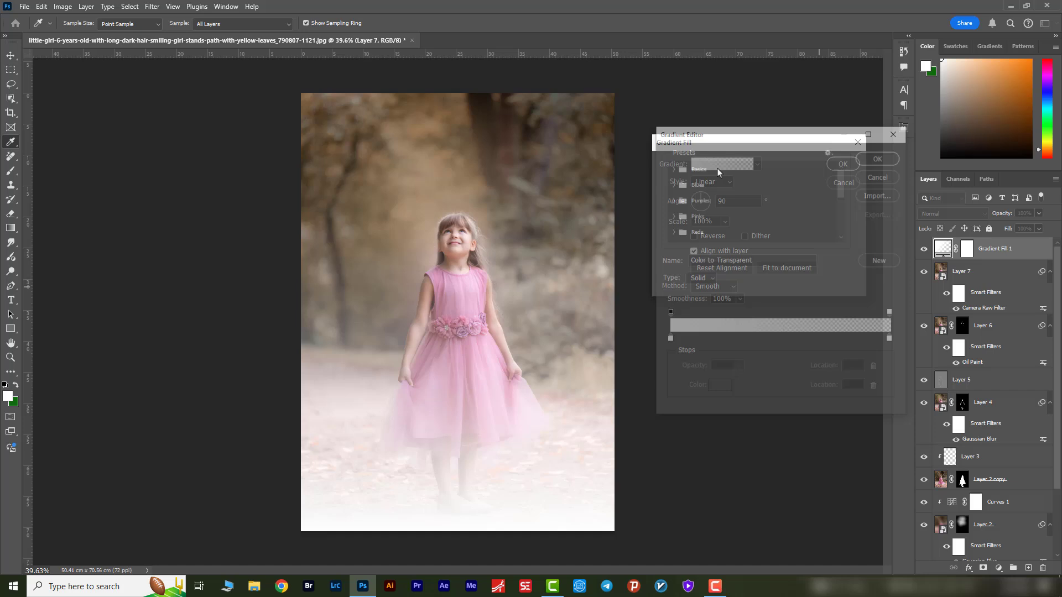
click(669, 340)
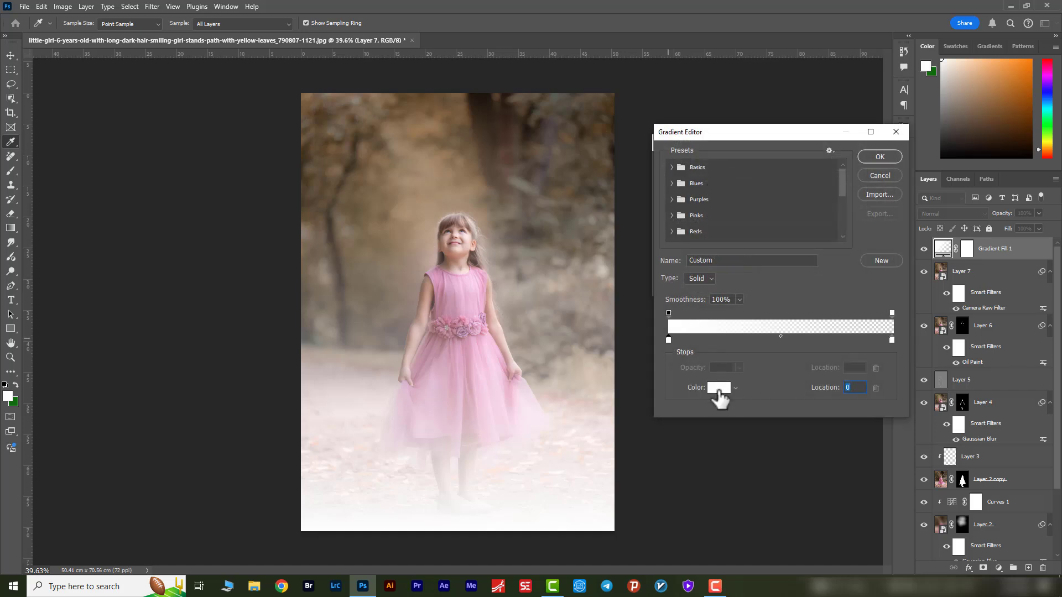
click(719, 387)
click(528, 231)
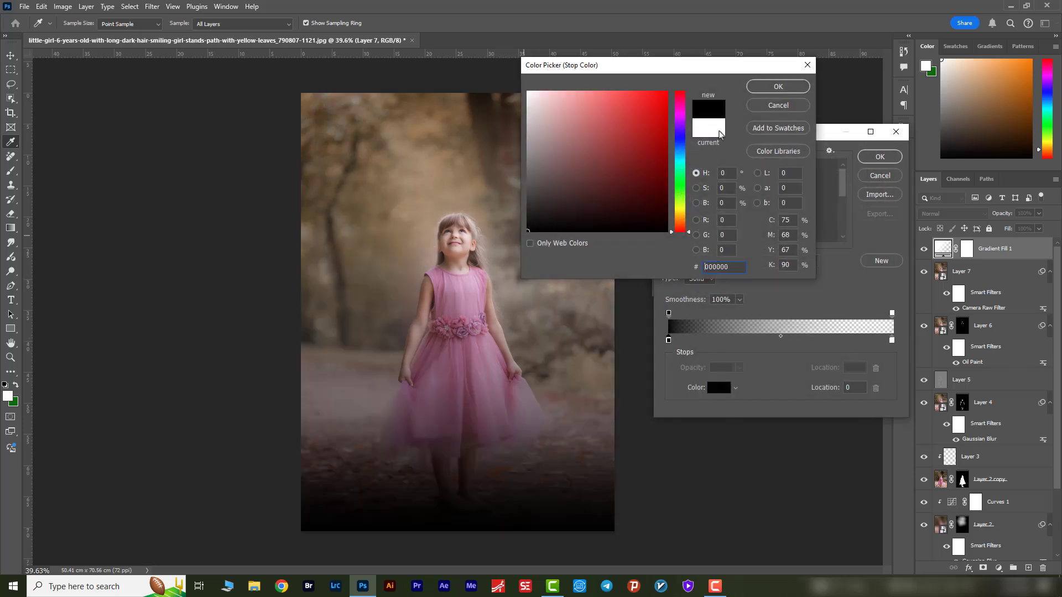
click(780, 88)
click(891, 341)
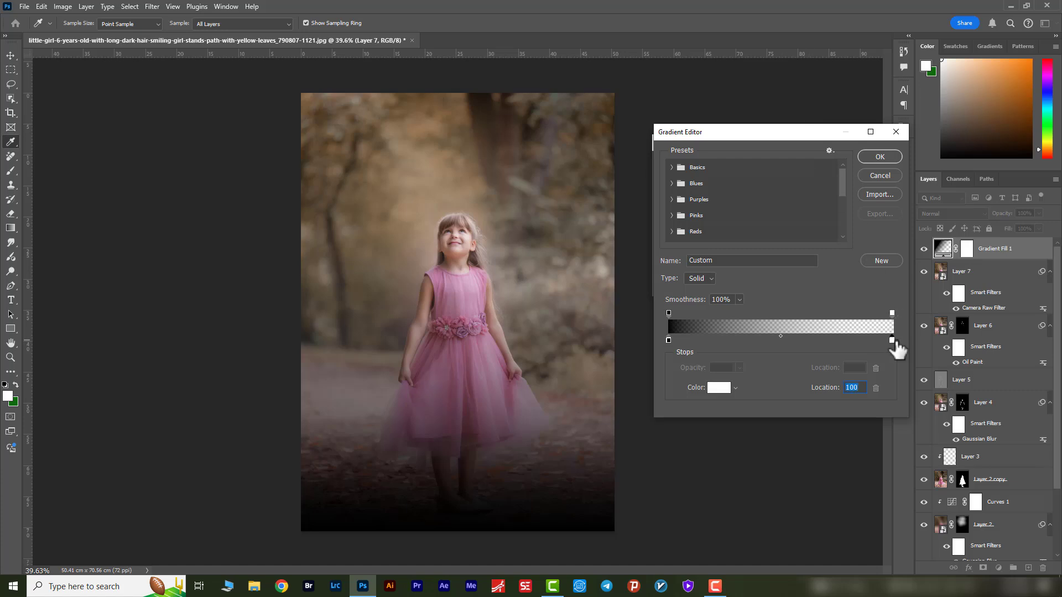
click(878, 388)
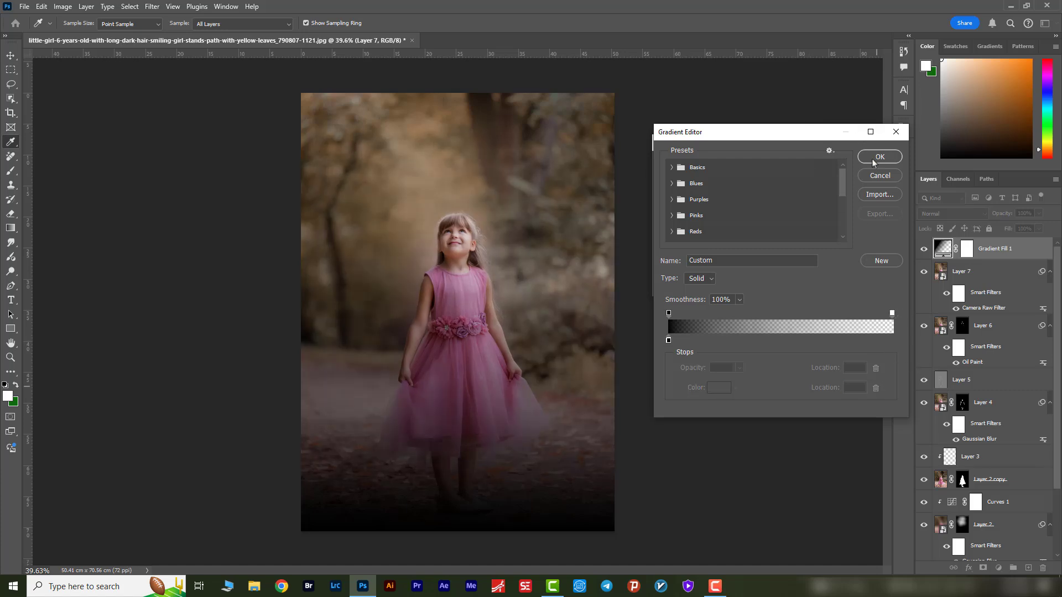
click(874, 160)
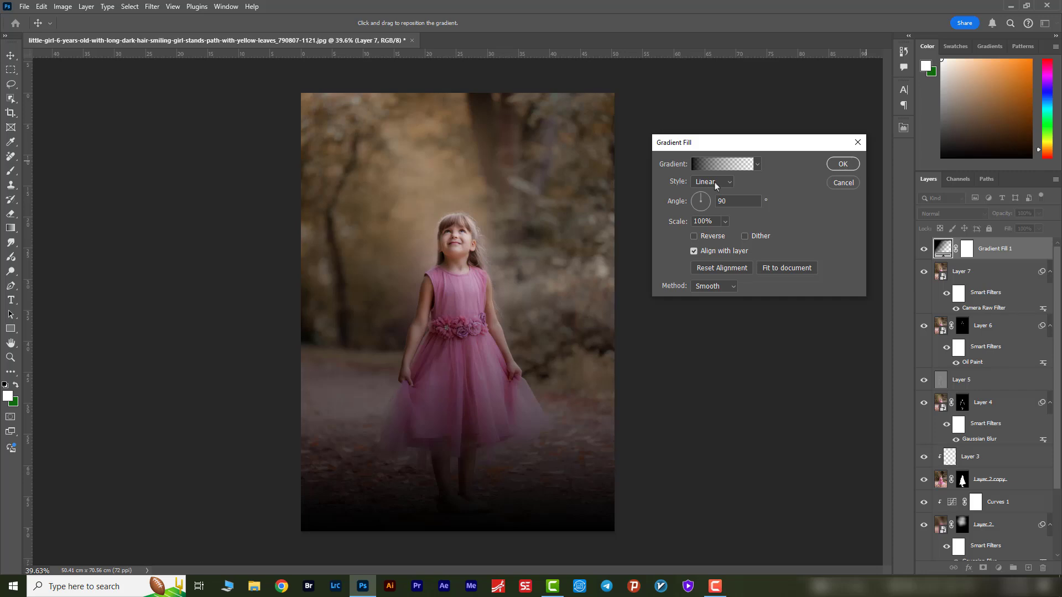
Step: Make the gradient fill Radial, reversed and dithered at 127% scale, and confirm it
click(714, 183)
click(695, 237)
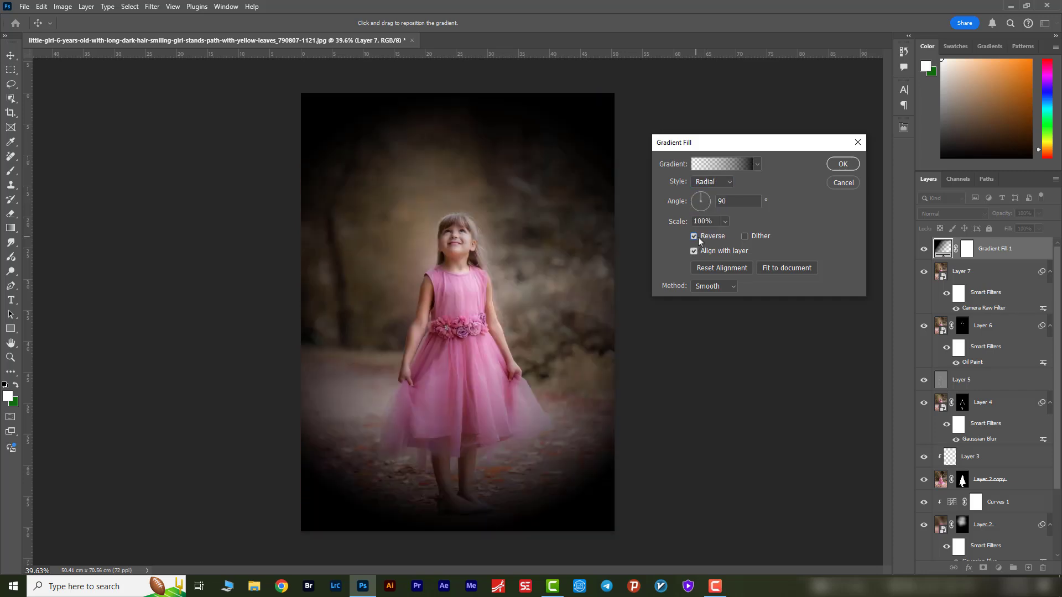
click(747, 238)
drag(670, 222, 680, 223)
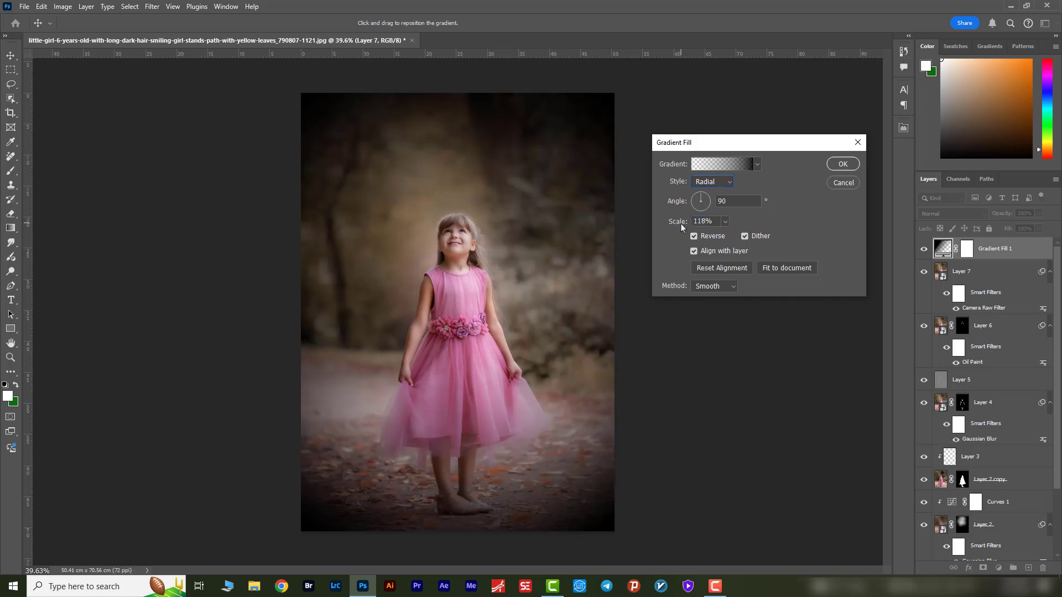
mouse_move(566, 287)
mouse_down()
mouse_move(541, 293)
mouse_move(558, 290)
mouse_up()
drag(678, 220, 679, 221)
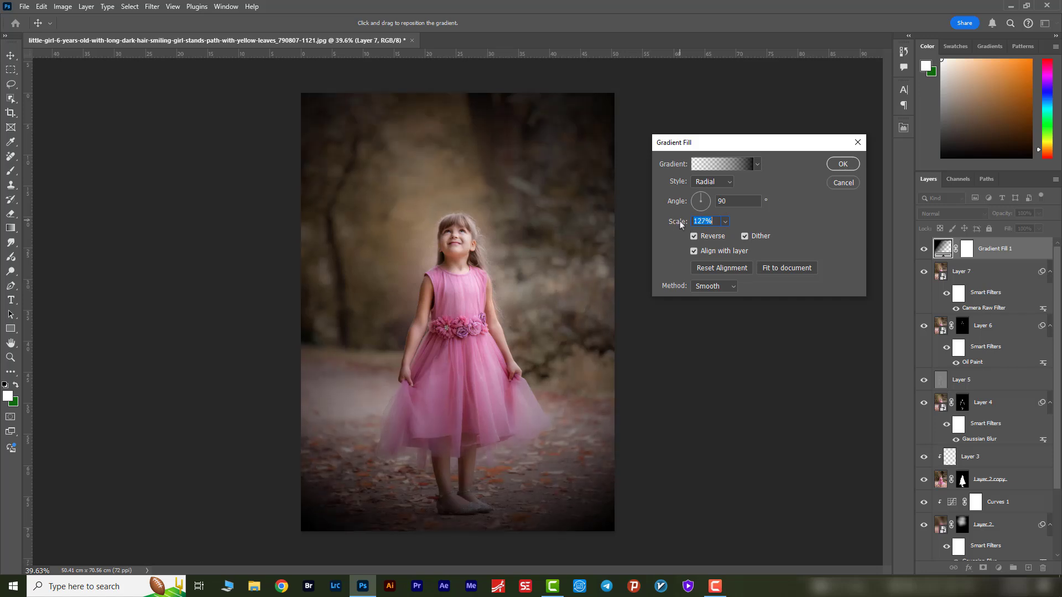
click(842, 165)
Step: Blend the Gradient Fill 1 layer in Soft Light at 88% opacity and compare the image with and without it
key(z)
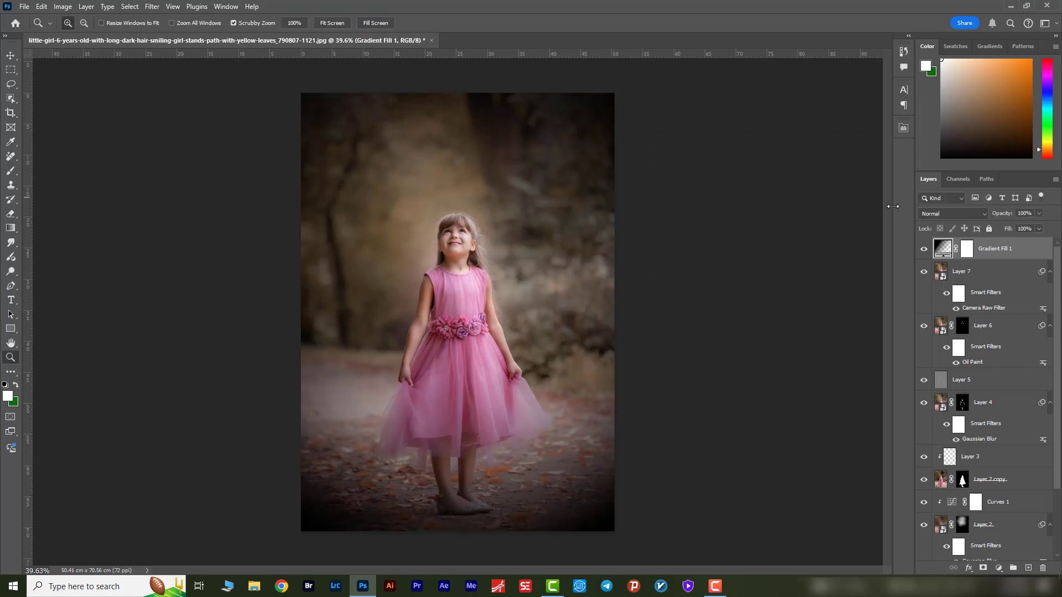
click(951, 212)
click(935, 371)
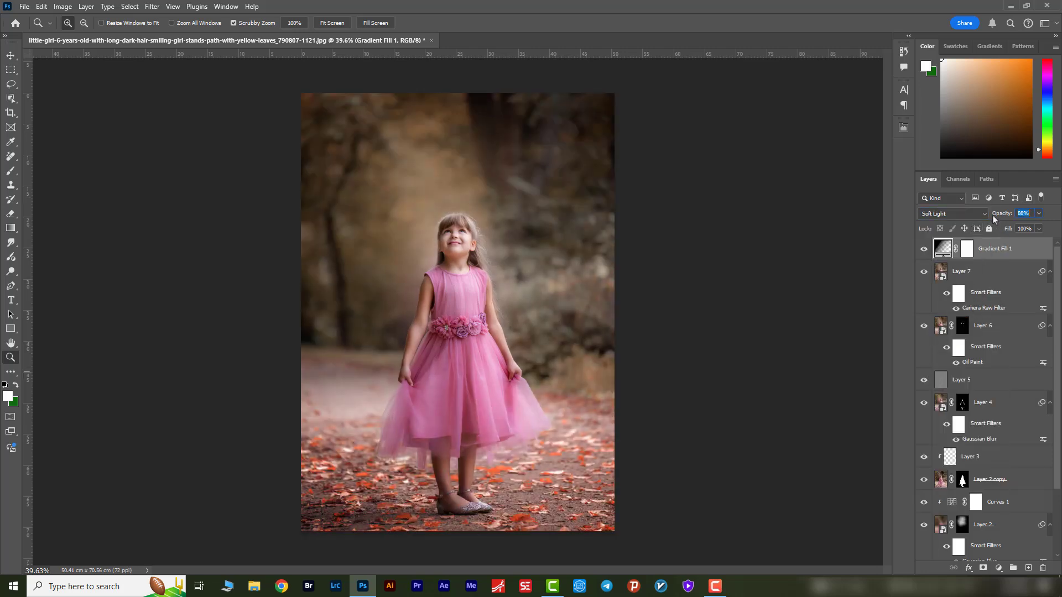
click(924, 249)
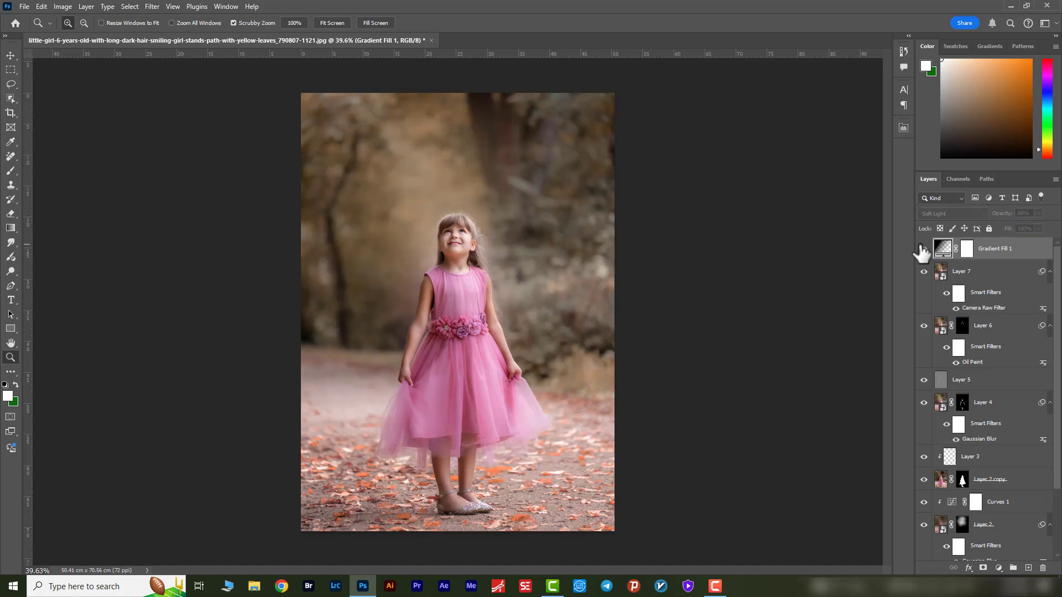
click(924, 249)
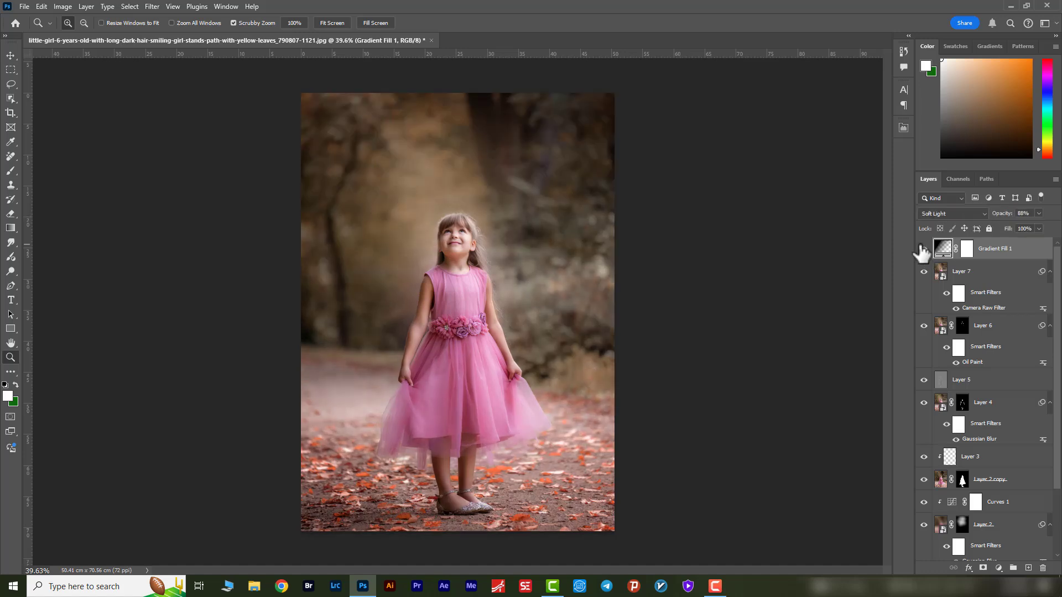
Step: Paint black on the Gradient Fill 1 mask over the upper background and the girl's head with a 1000-pixel brush at 20% flow
click(967, 250)
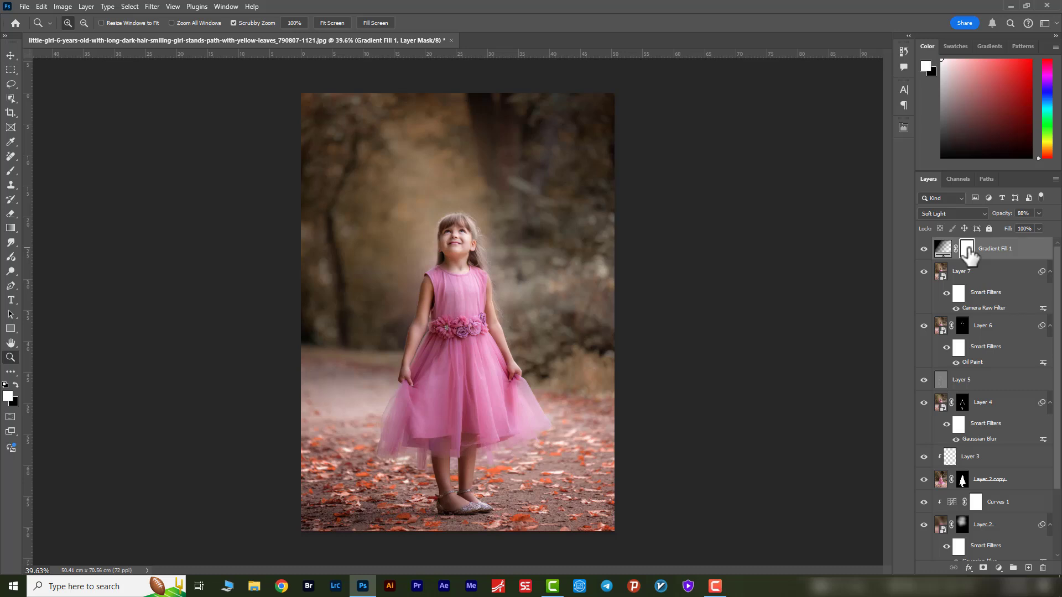
key(b)
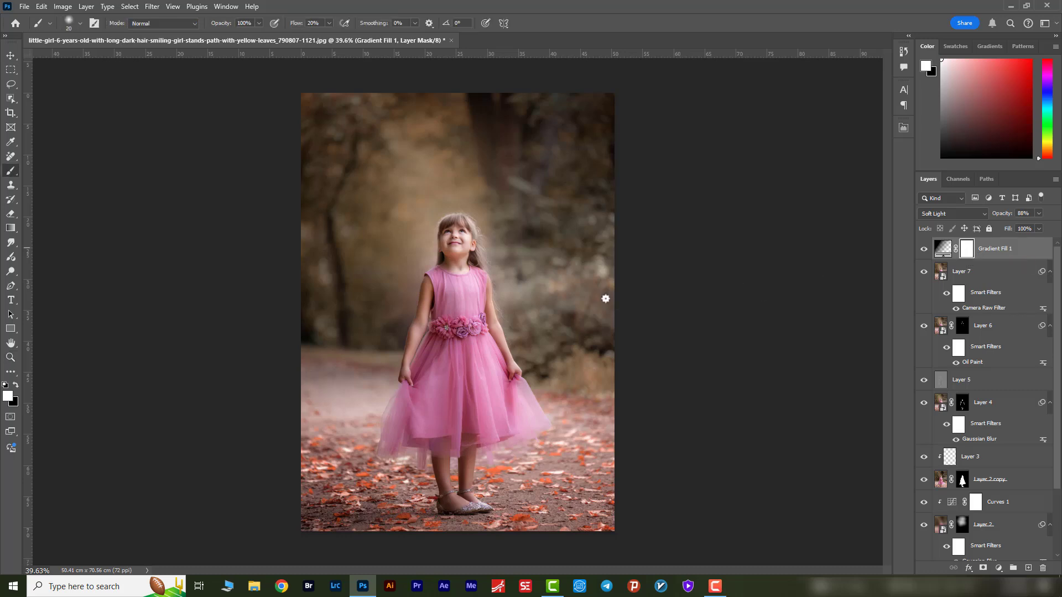
click(150, 23)
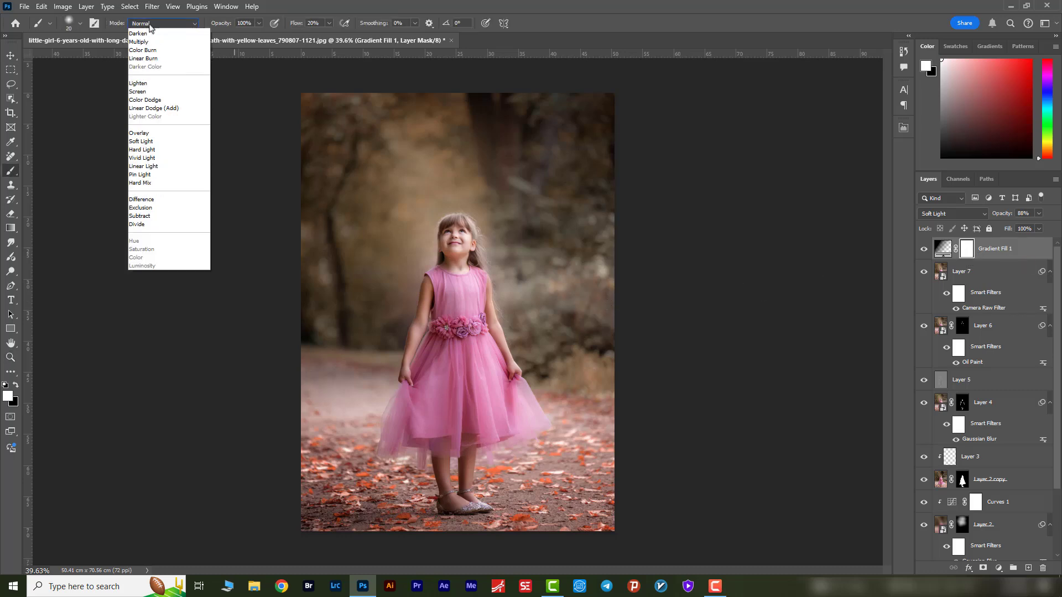
click(150, 24)
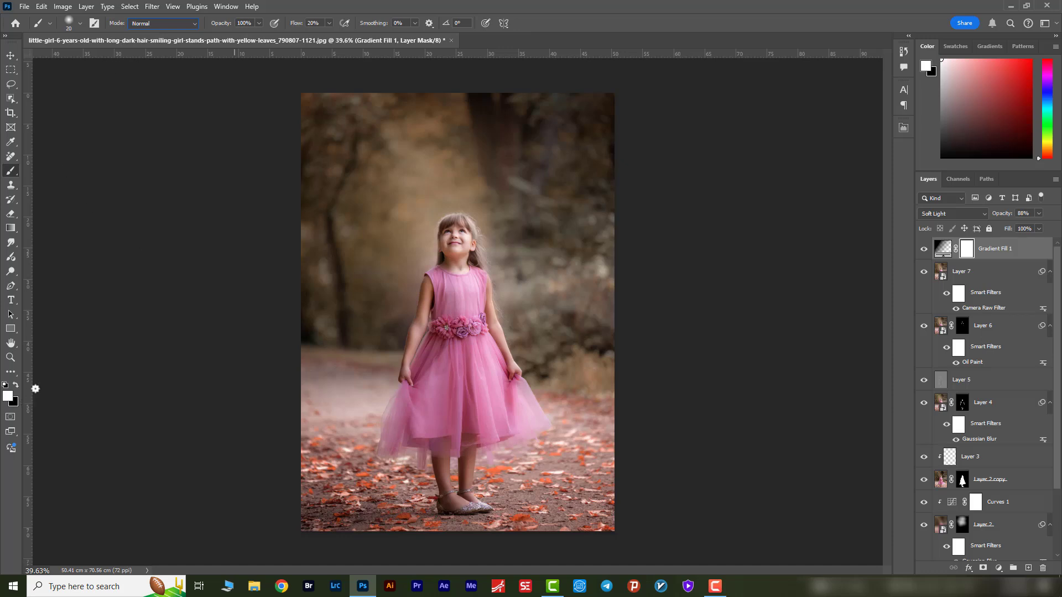
click(16, 385)
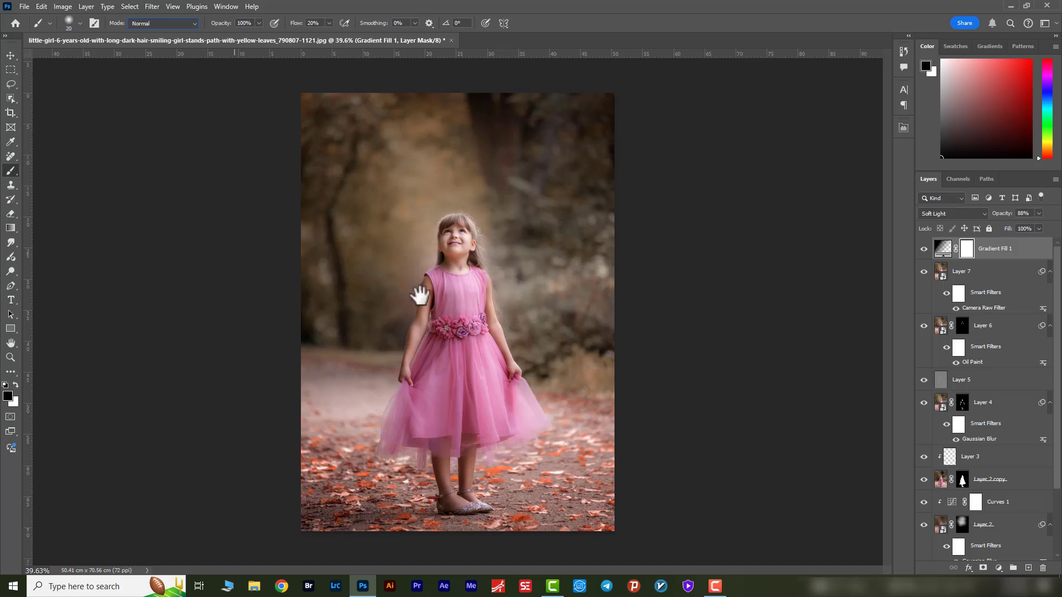
right_click(475, 304)
click(537, 273)
key(Return)
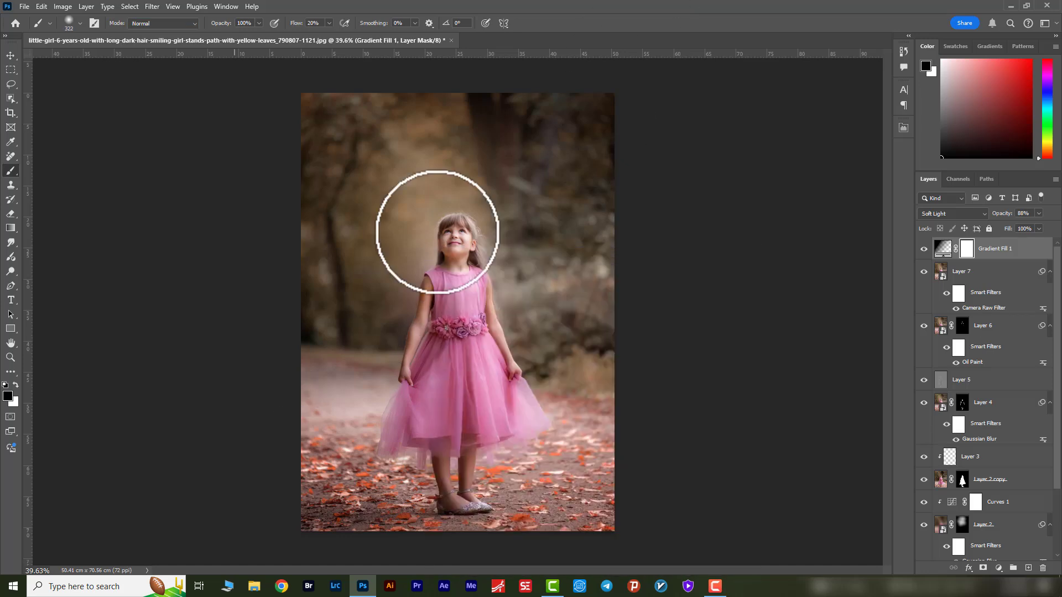
key(z)
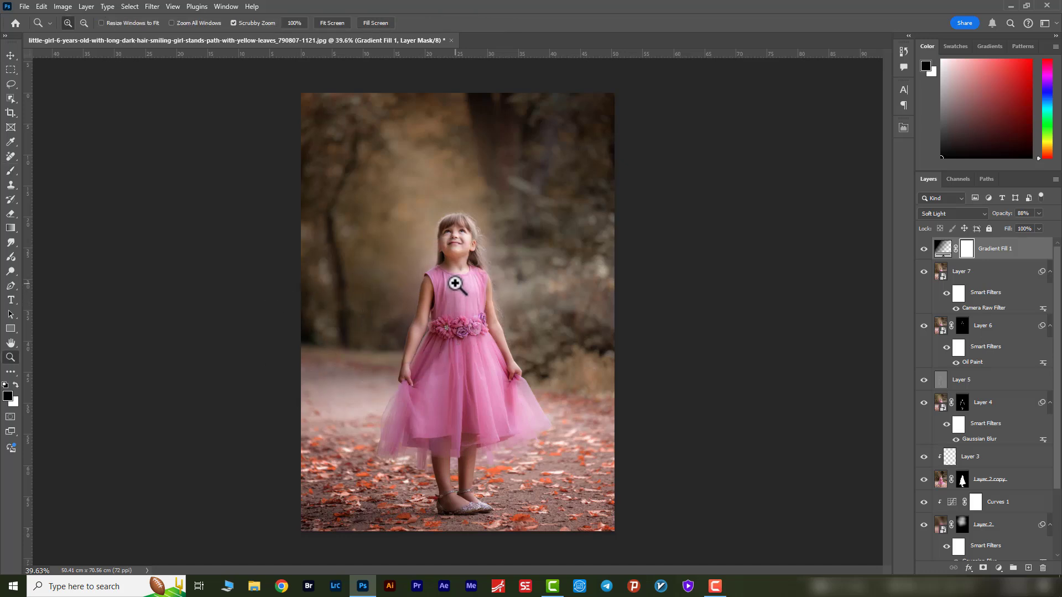
key(b)
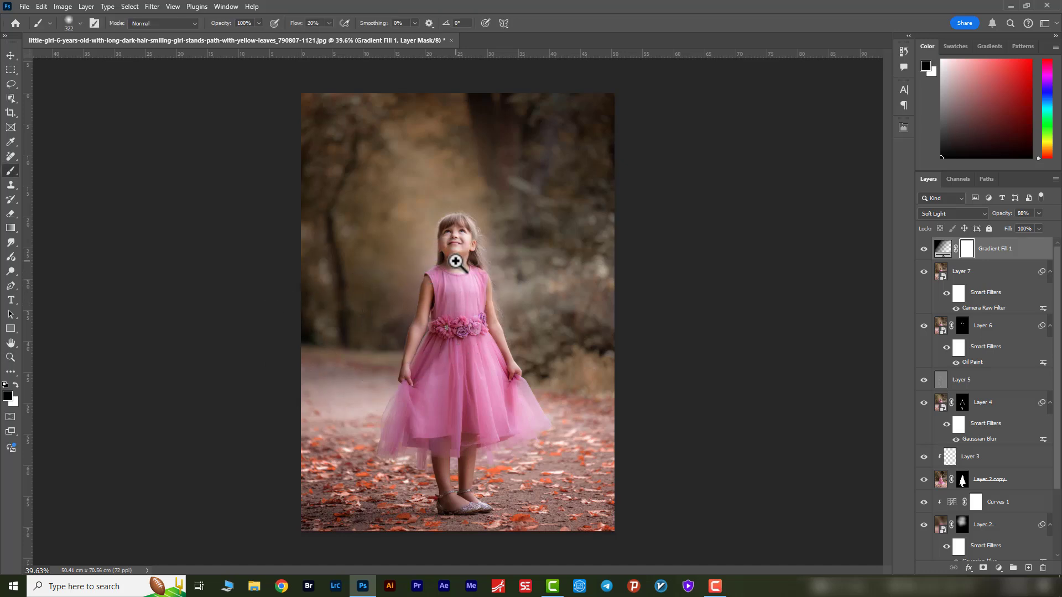
key(bracketright)
key(bracketright)
key(bracketright)
key(bracketright)
key(bracketright)
key(bracketright)
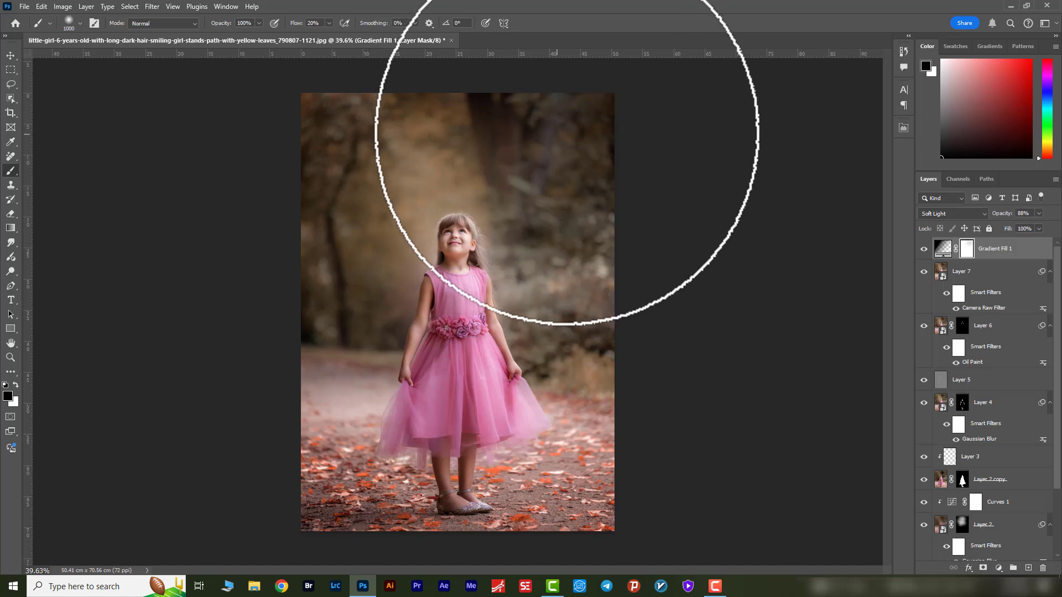
drag(521, 128, 450, 130)
mouse_move(384, 94)
mouse_down()
mouse_move(455, 304)
mouse_move(457, 128)
mouse_move(429, 202)
mouse_move(380, 143)
mouse_move(479, 175)
mouse_move(549, 178)
mouse_move(448, 149)
mouse_move(402, 206)
mouse_move(373, 133)
mouse_move(433, 55)
mouse_move(437, 185)
mouse_move(522, 183)
mouse_up()
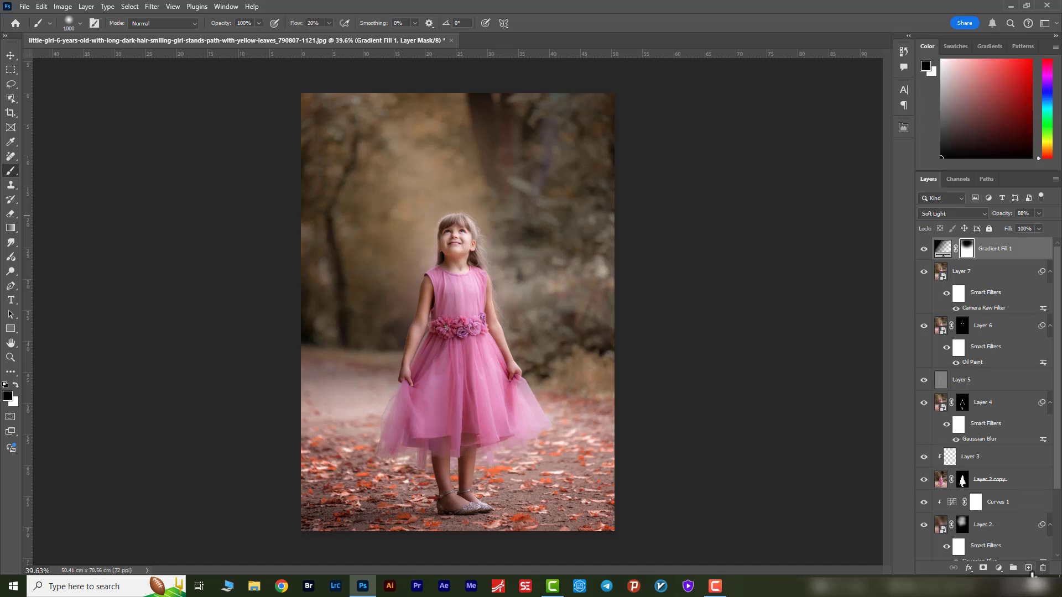
Step: Add a new layer above Gradient Fill 1, reduce the brush to 800 pixels and set the foreground colour to #fff1e3
click(1028, 568)
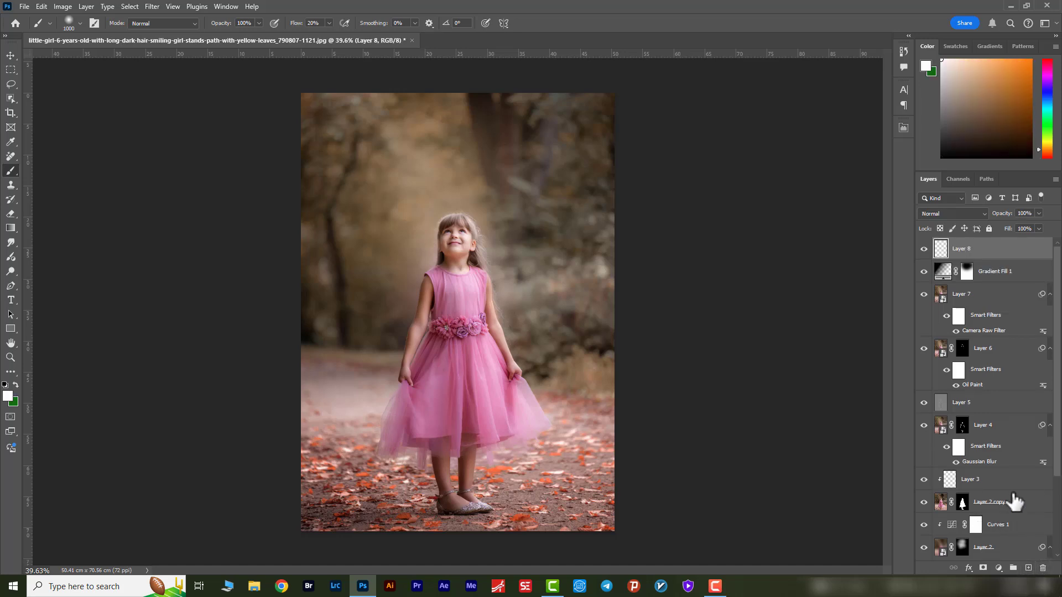
key(bracketleft)
key(bracketleft)
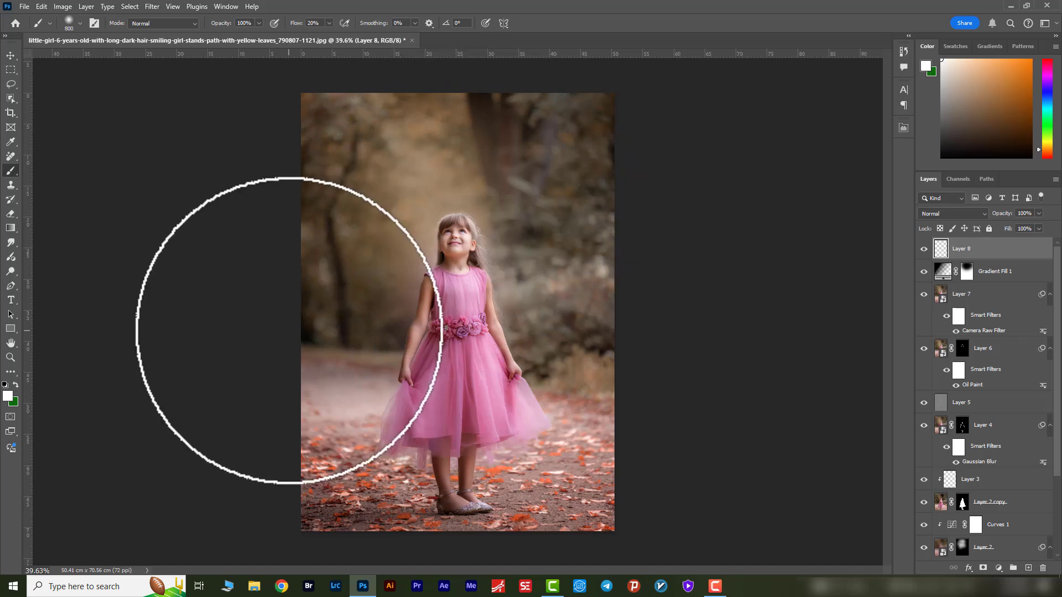
click(8, 396)
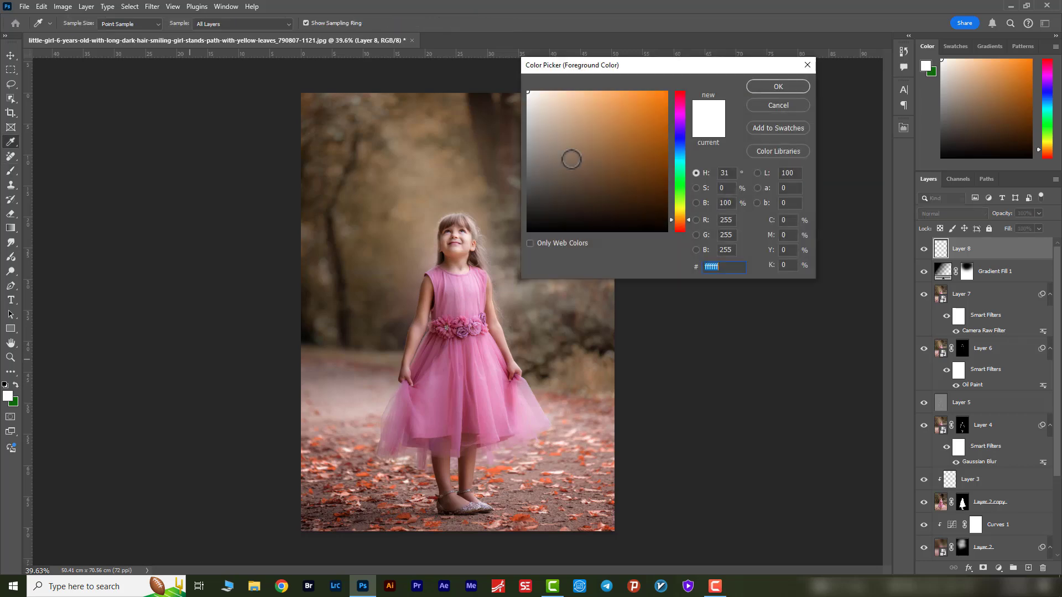
drag(548, 96, 542, 91)
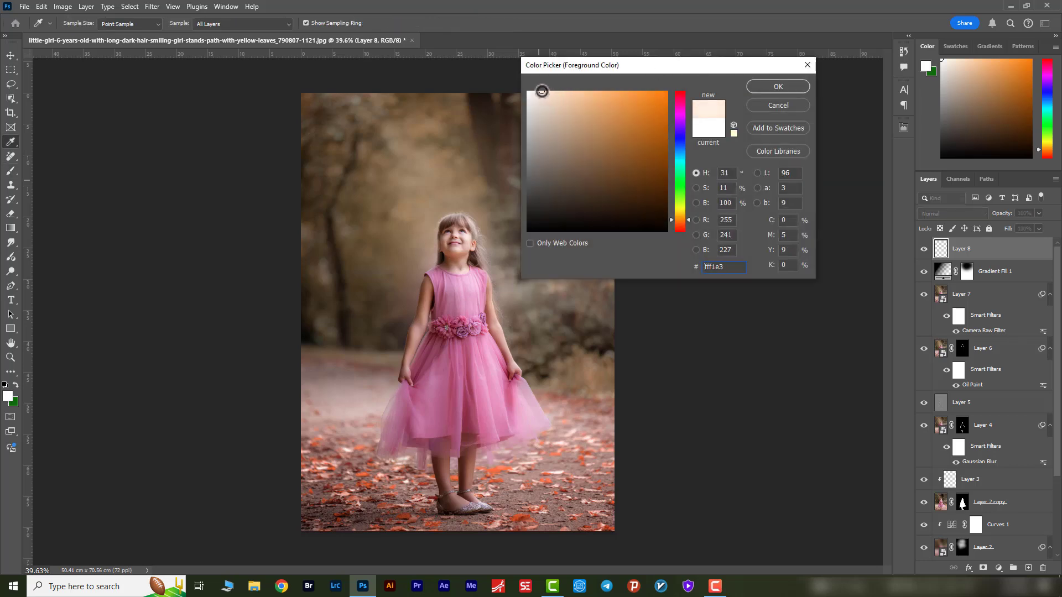
click(777, 87)
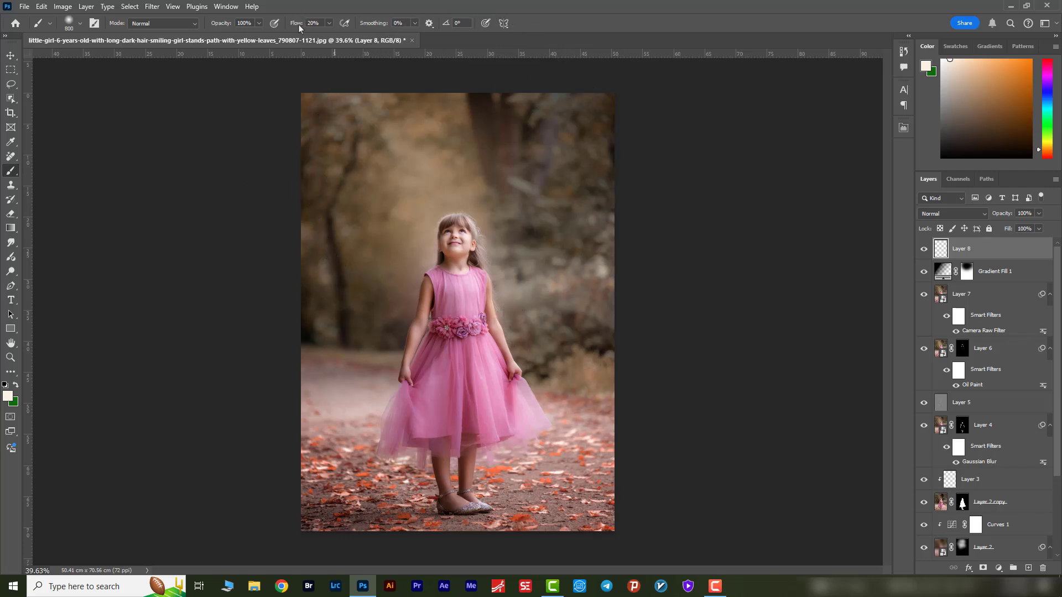
Step: Dab a cream glow above the girl's head at 37% brush flow and blend Layer 8 in Screen
text(37)
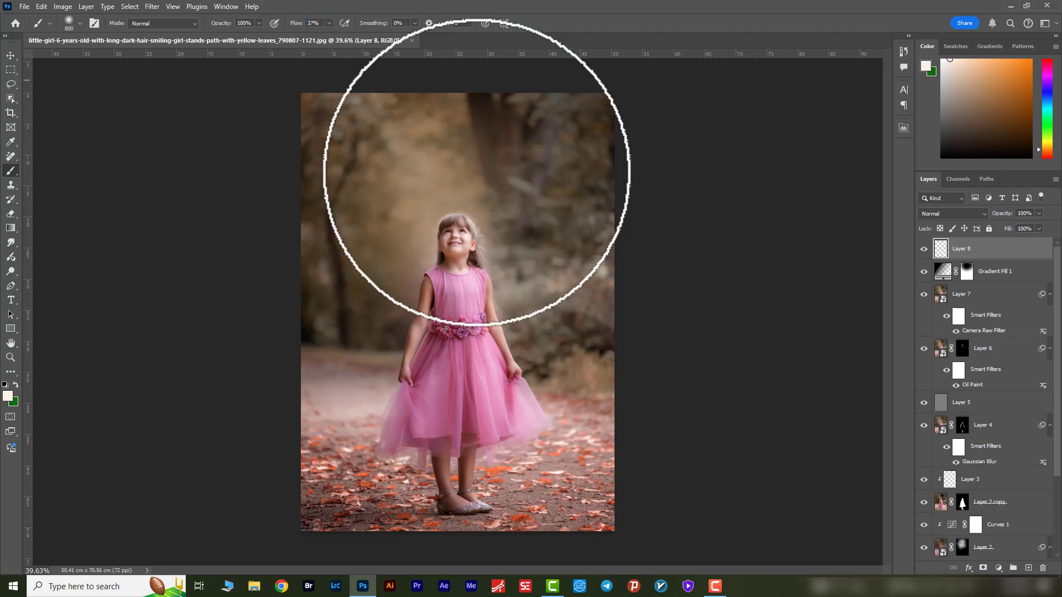
click(460, 179)
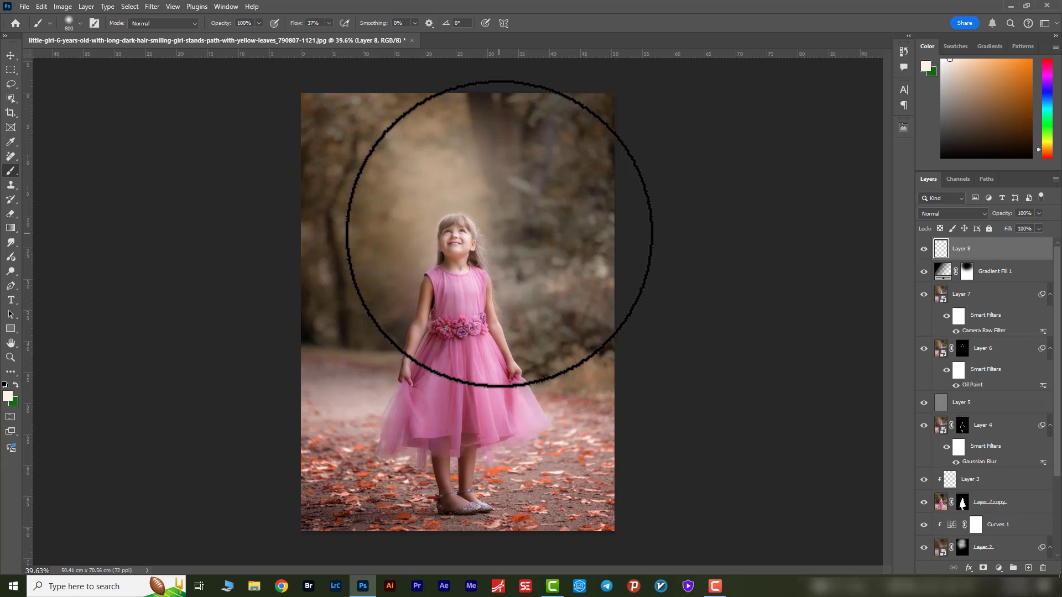
click(958, 216)
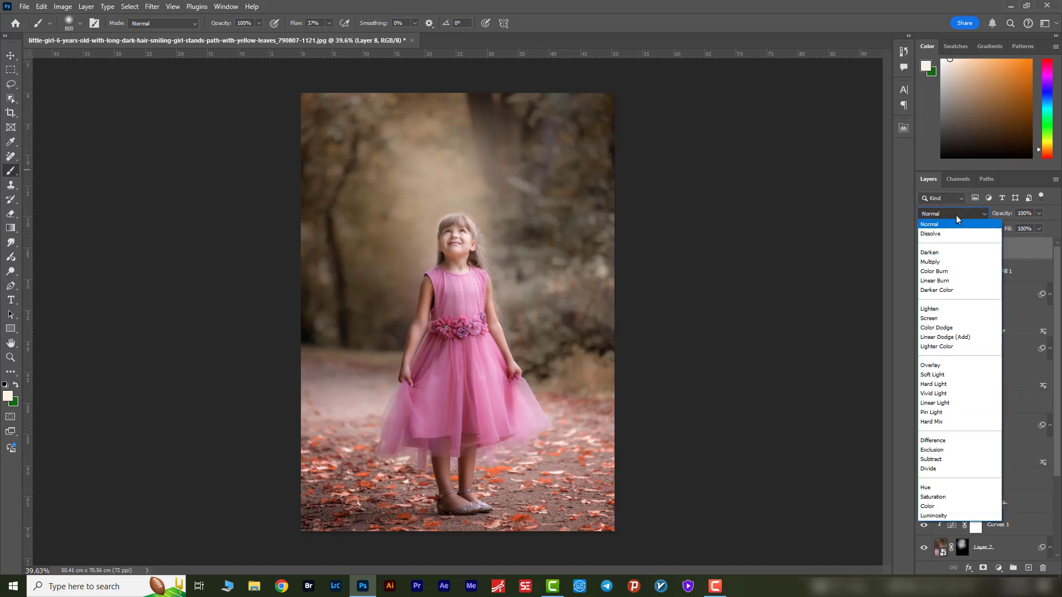
click(929, 318)
Step: Enlarge the painted glow to 125.39%, shift it upward, then discard it in favour of a fresh empty layer
key(ctrl+t)
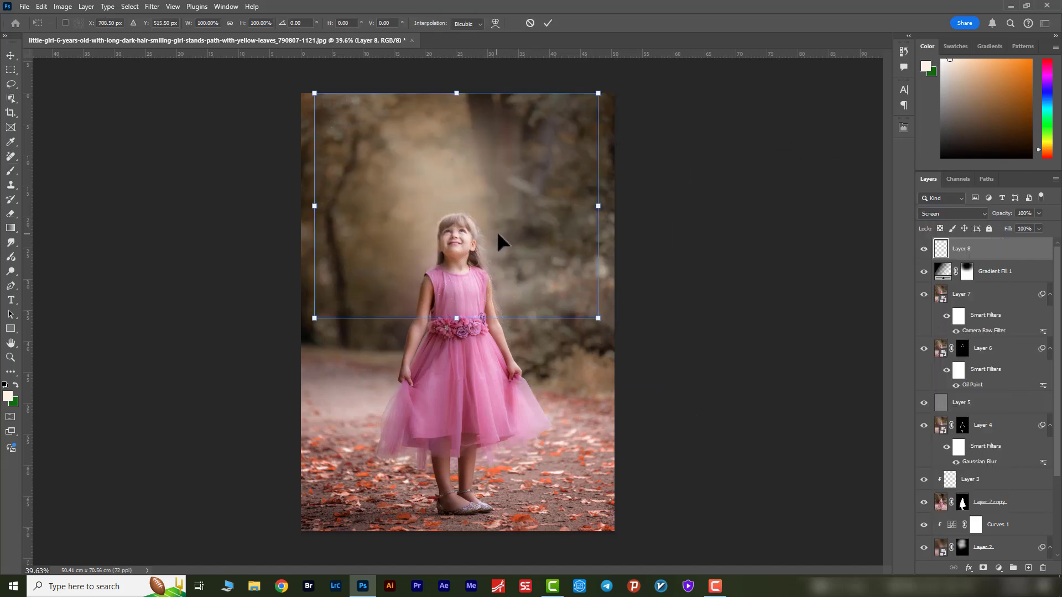
drag(527, 268, 513, 224)
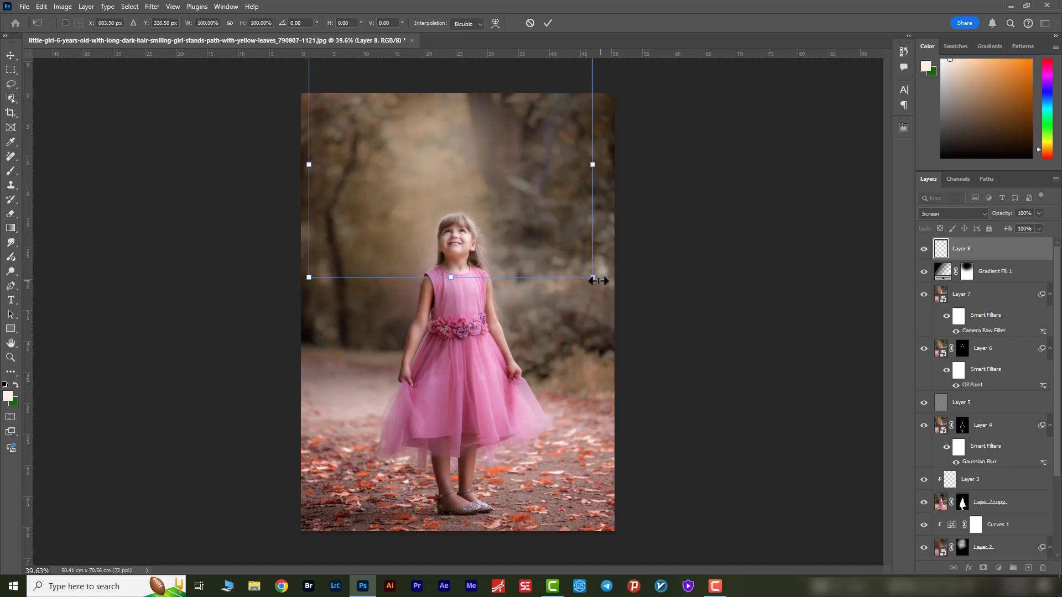
mouse_move(595, 277)
mouse_down()
mouse_move(648, 317)
mouse_move(578, 237)
mouse_move(585, 255)
mouse_move(581, 223)
mouse_move(590, 262)
mouse_up()
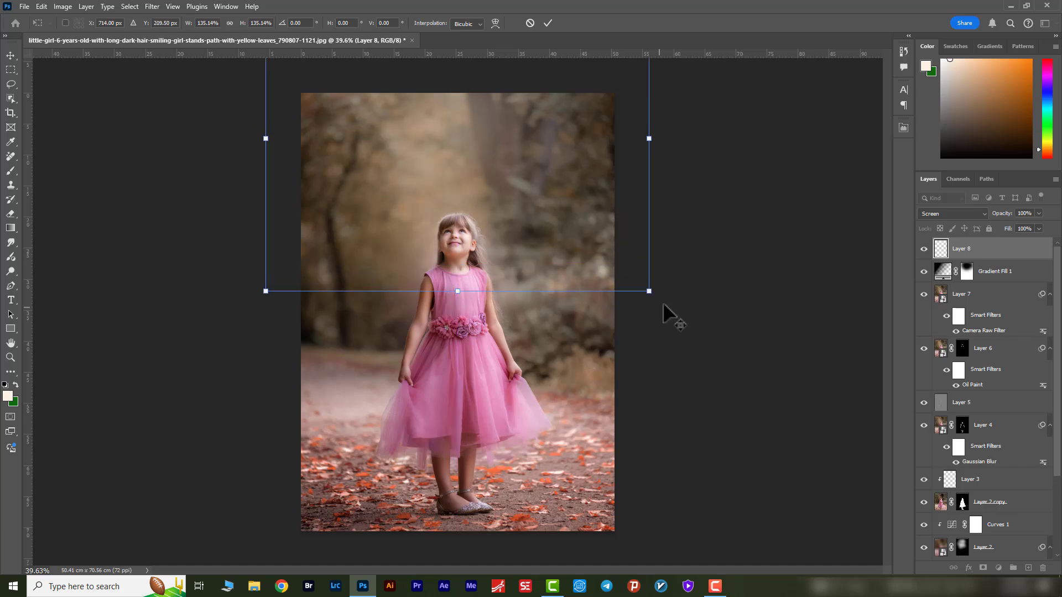
drag(648, 291, 635, 280)
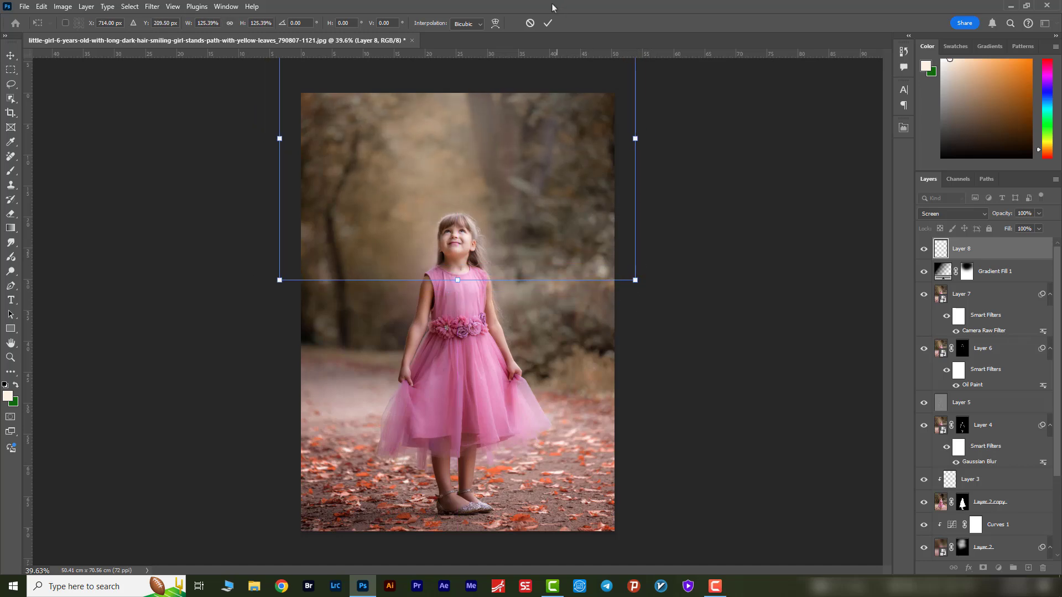
click(548, 23)
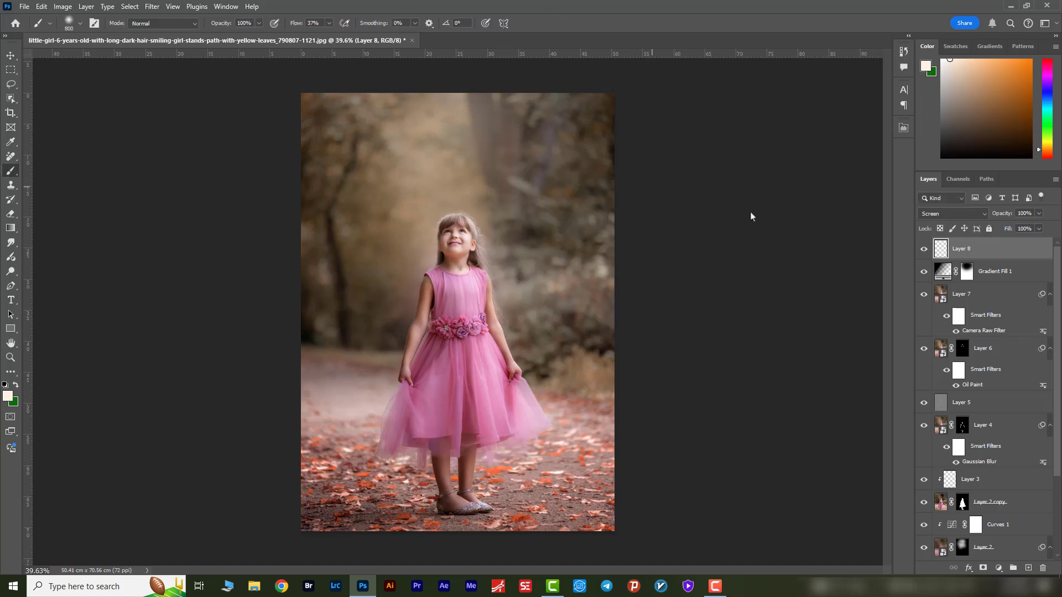
drag(966, 252, 1029, 578)
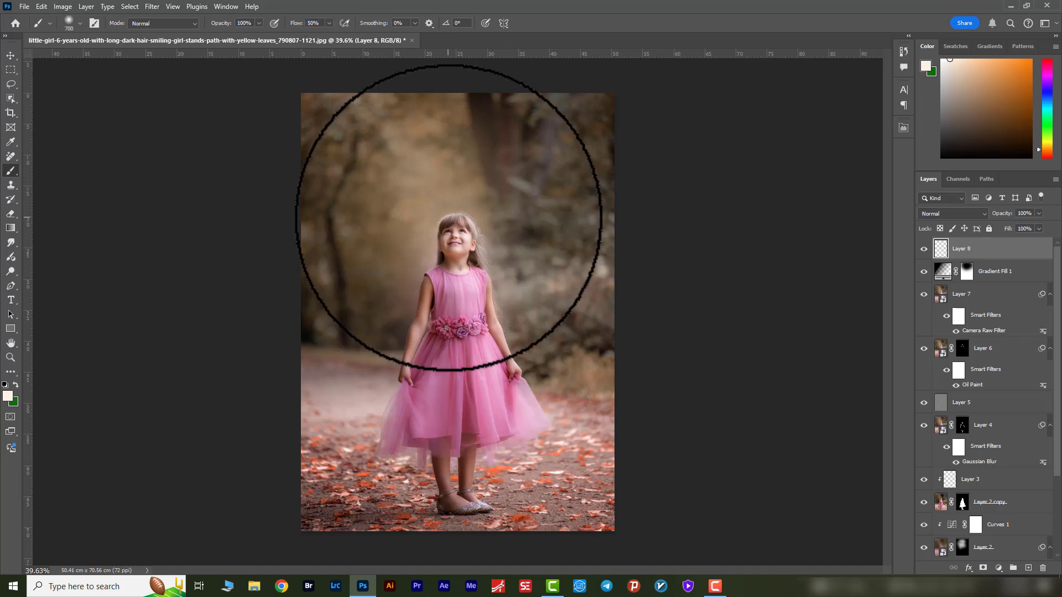
Step: Dab a cream glow just above the girl's head with a 700-pixel brush at 50% flow and blend Layer 8 in Screen
key(bracketleft)
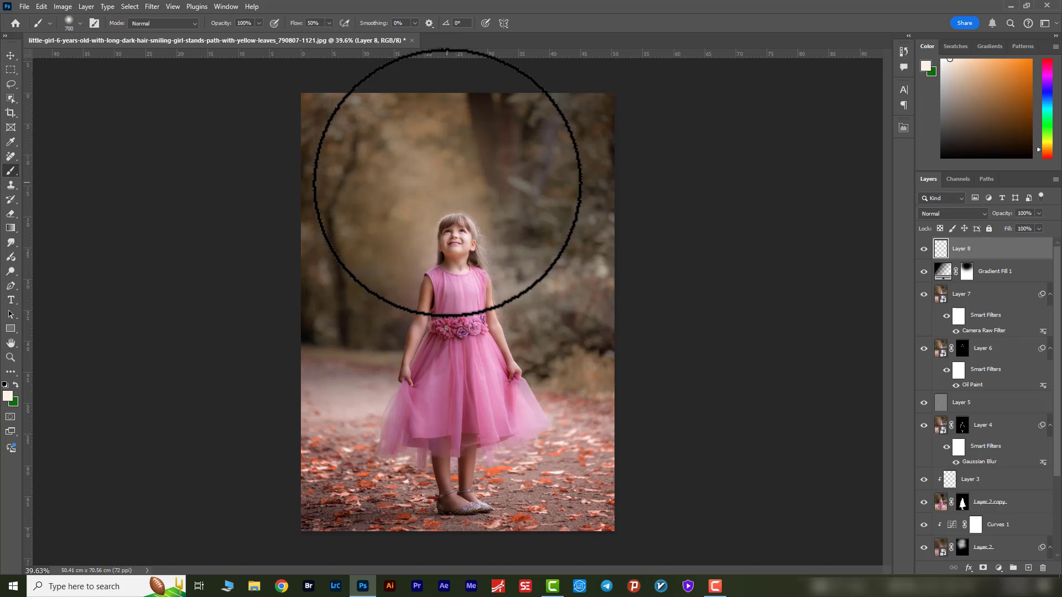
click(447, 182)
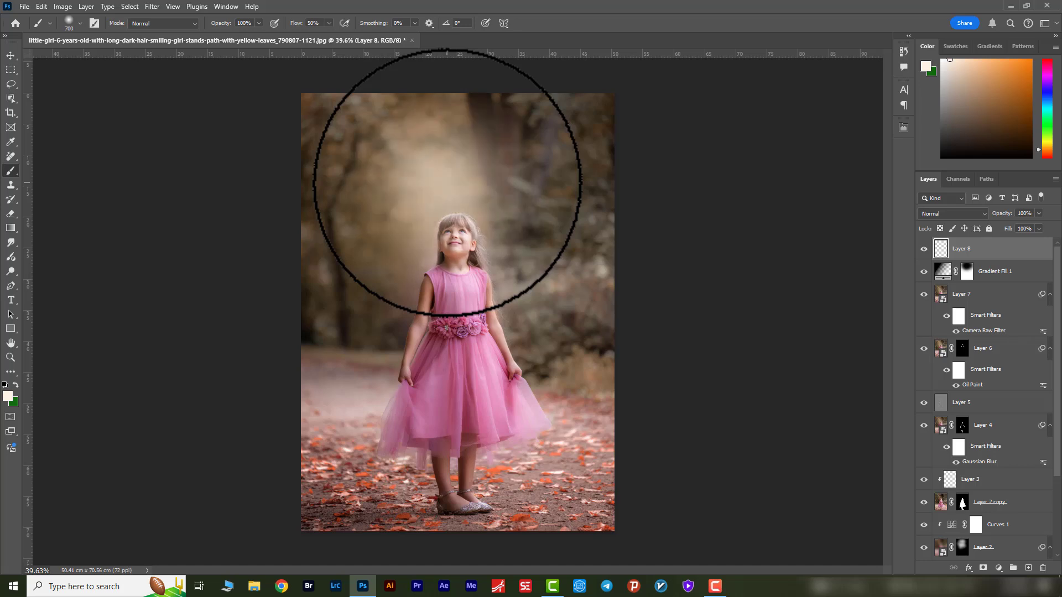
click(966, 215)
click(932, 313)
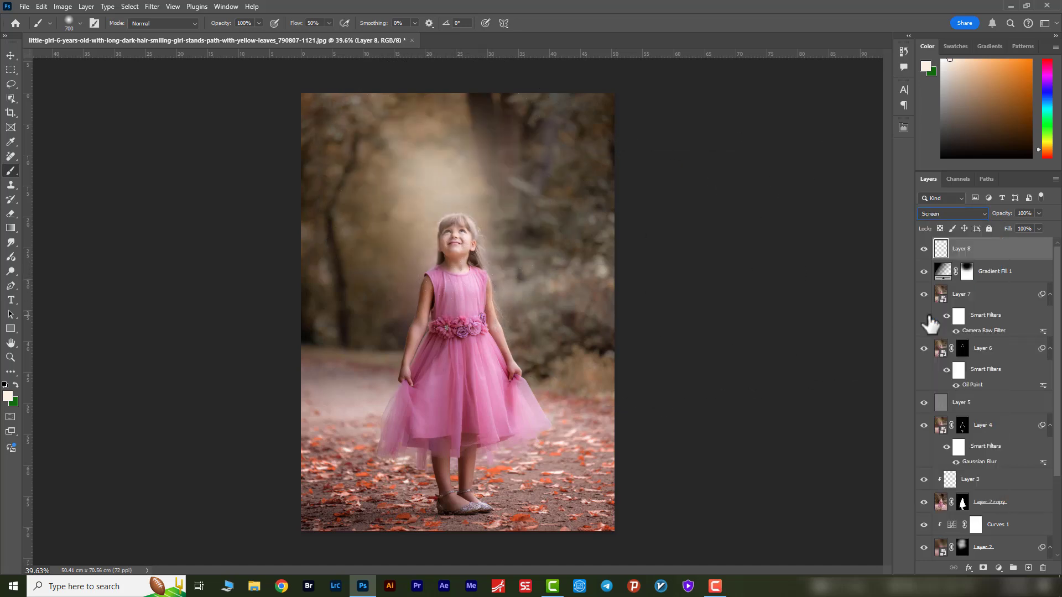
Step: Scale the Layer 8 glow to 160.77% and move it up toward the upper edge of the photo
key(ctrl+t)
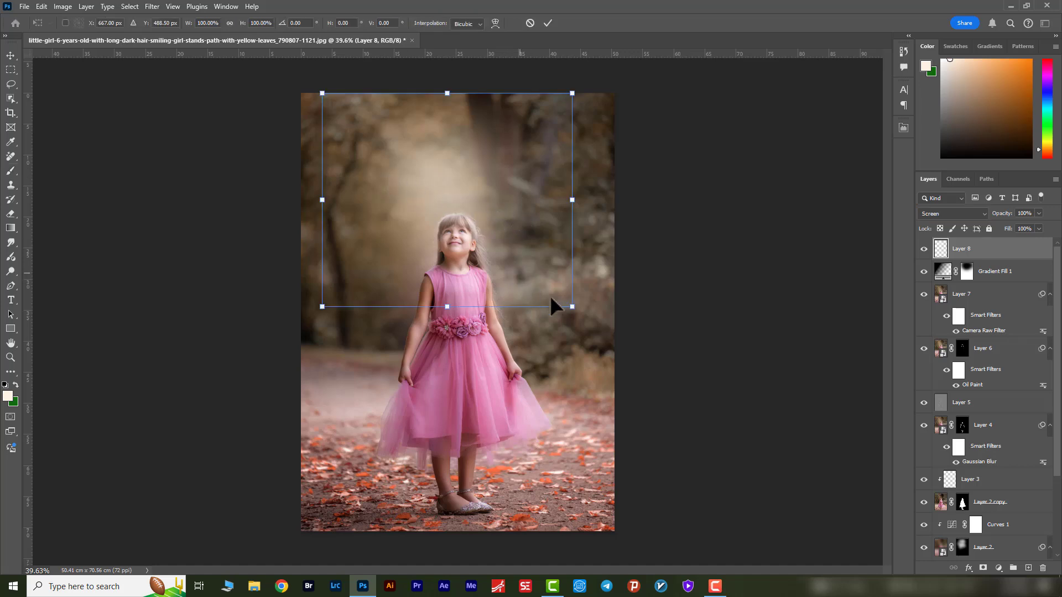
drag(571, 306, 623, 351)
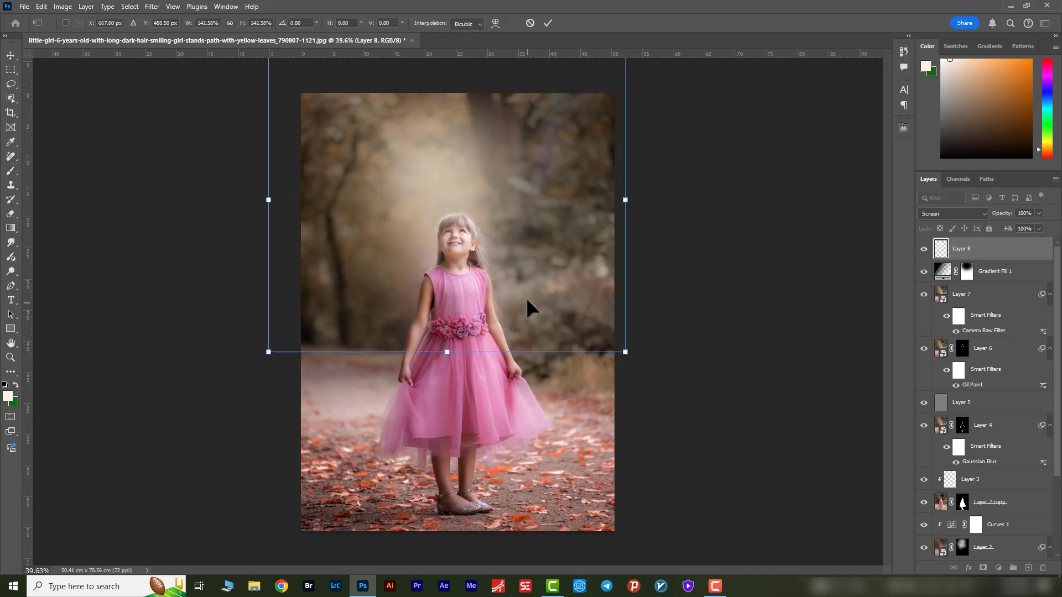
drag(526, 298, 526, 237)
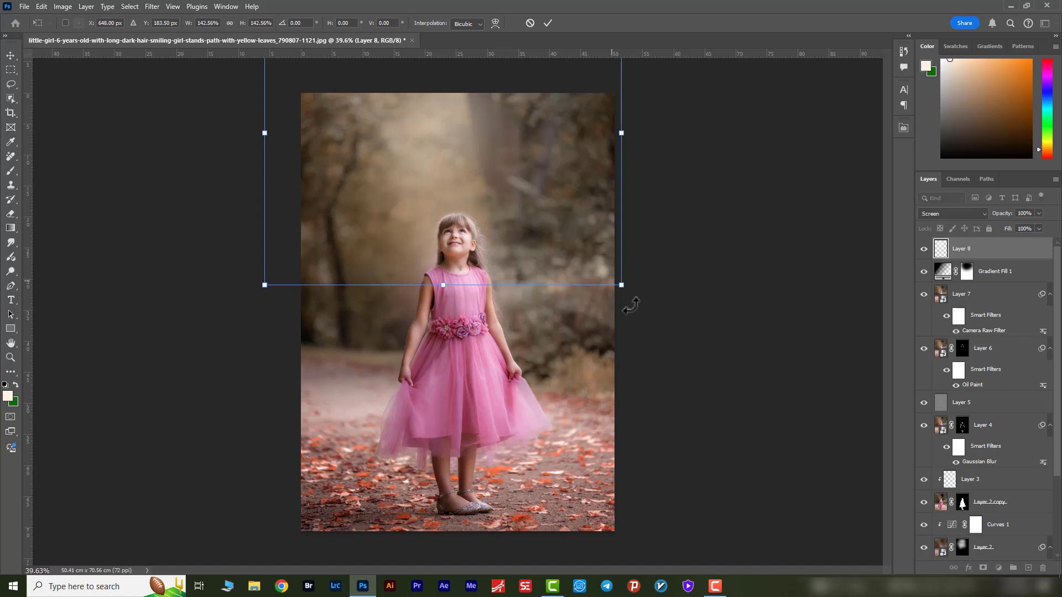
drag(621, 285, 643, 305)
mouse_move(598, 278)
mouse_down()
mouse_move(595, 261)
mouse_move(599, 270)
mouse_up()
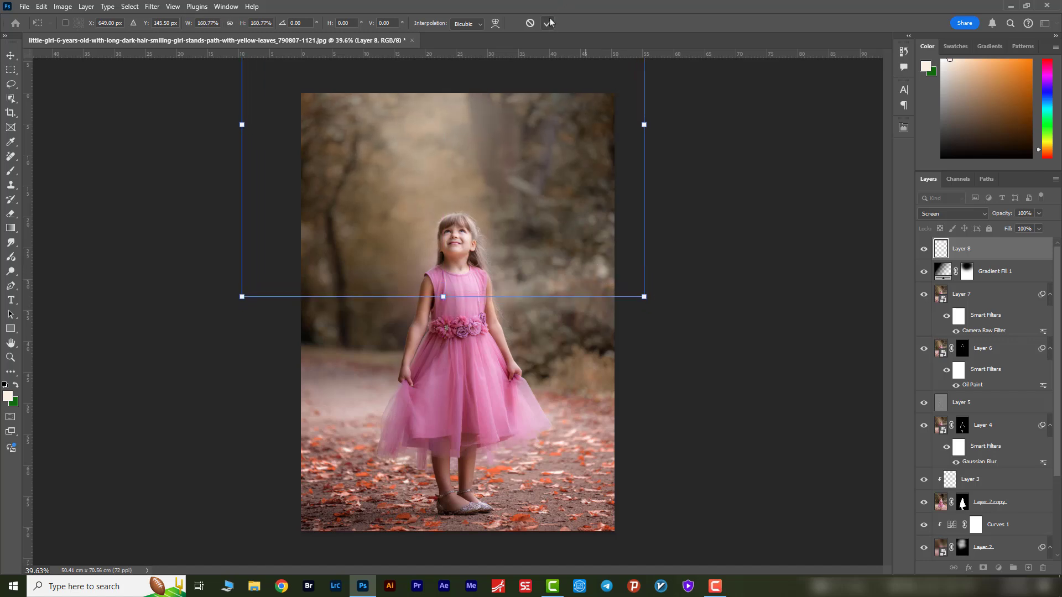
click(550, 23)
key(b)
Step: Compare the image with and without the Layer 8 glow and set the layer's opacity to 95%
click(924, 248)
click(924, 248)
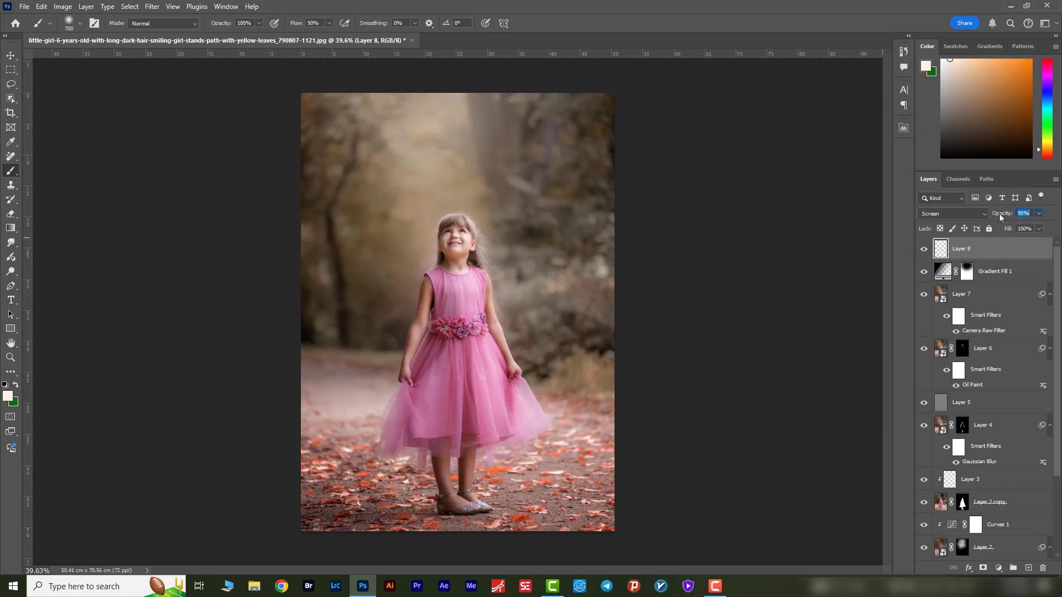
key(Return)
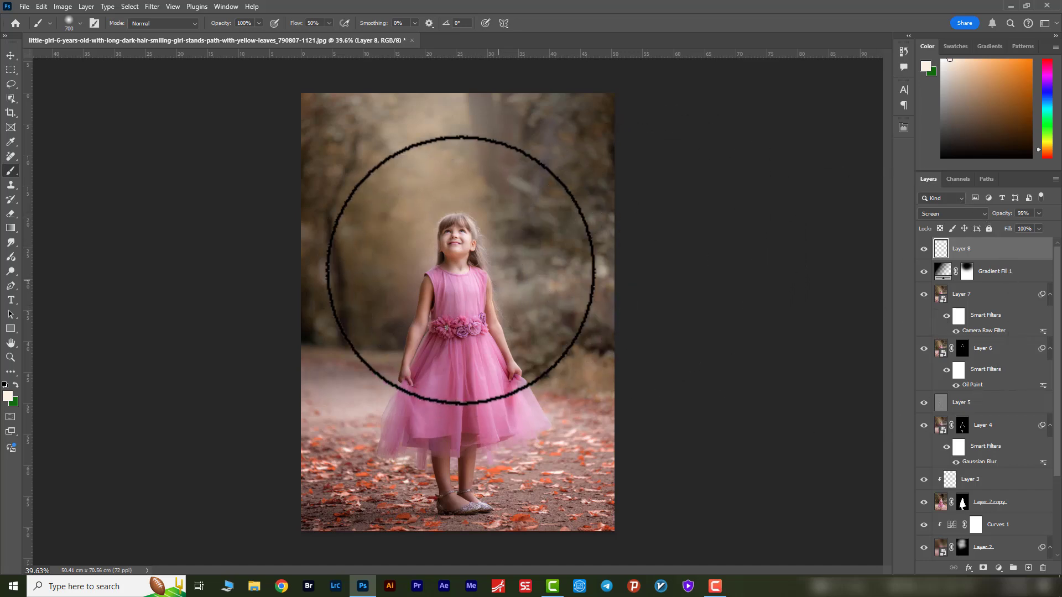
Step: Place the black Particulas image above Layer 8 and scale it to 304.29% to cover the whole canvas
click(25, 7)
click(55, 234)
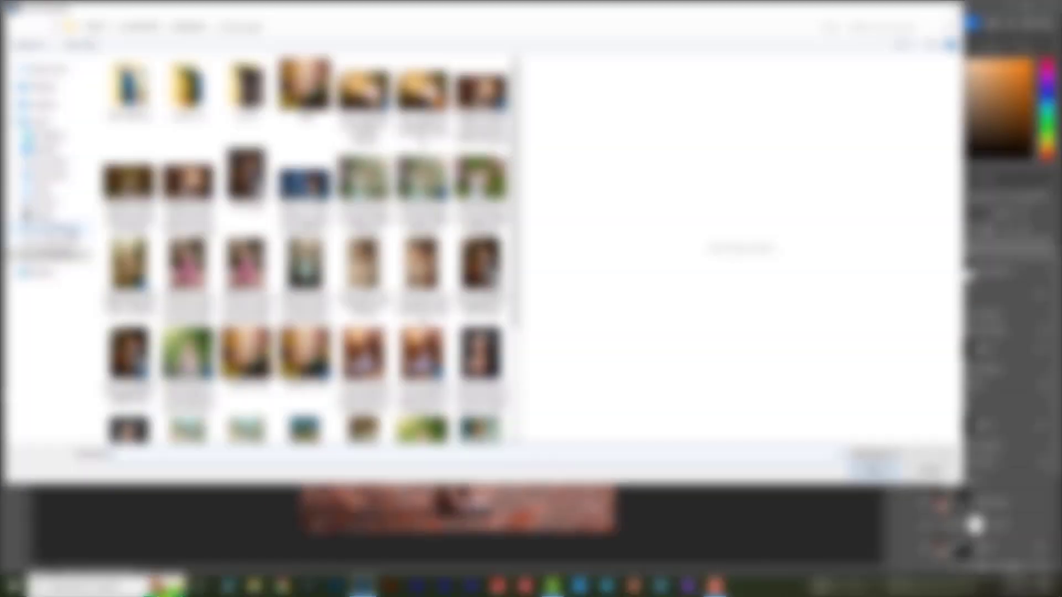
click(56, 255)
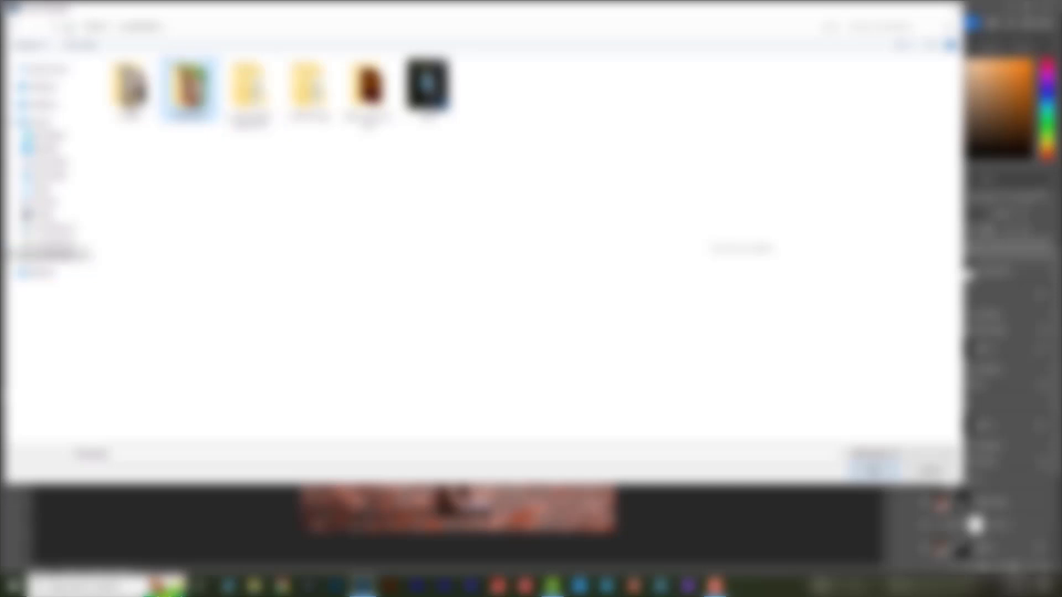
double_click(189, 87)
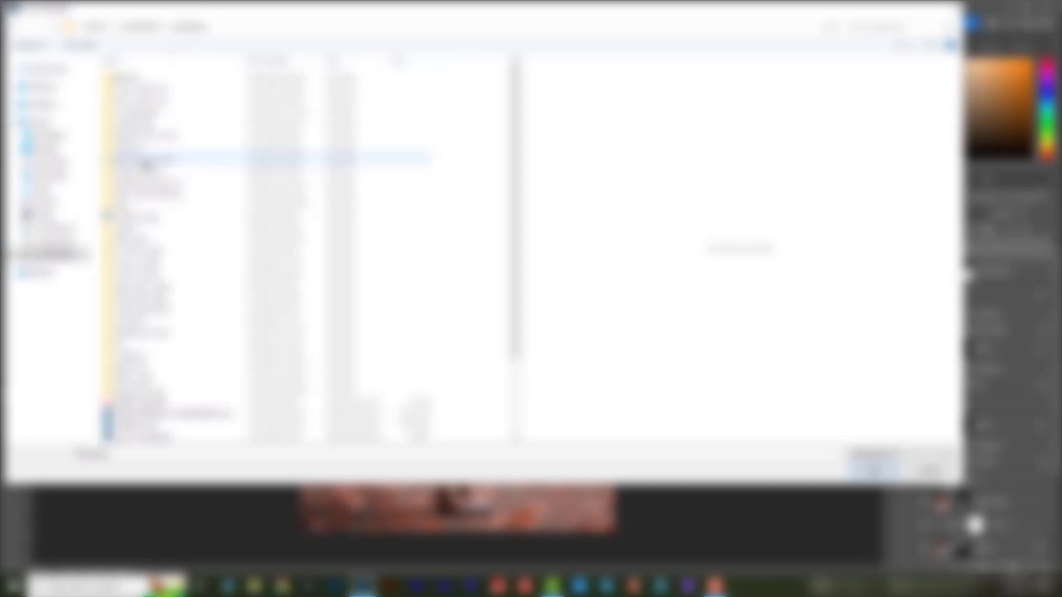
double_click(158, 158)
double_click(131, 85)
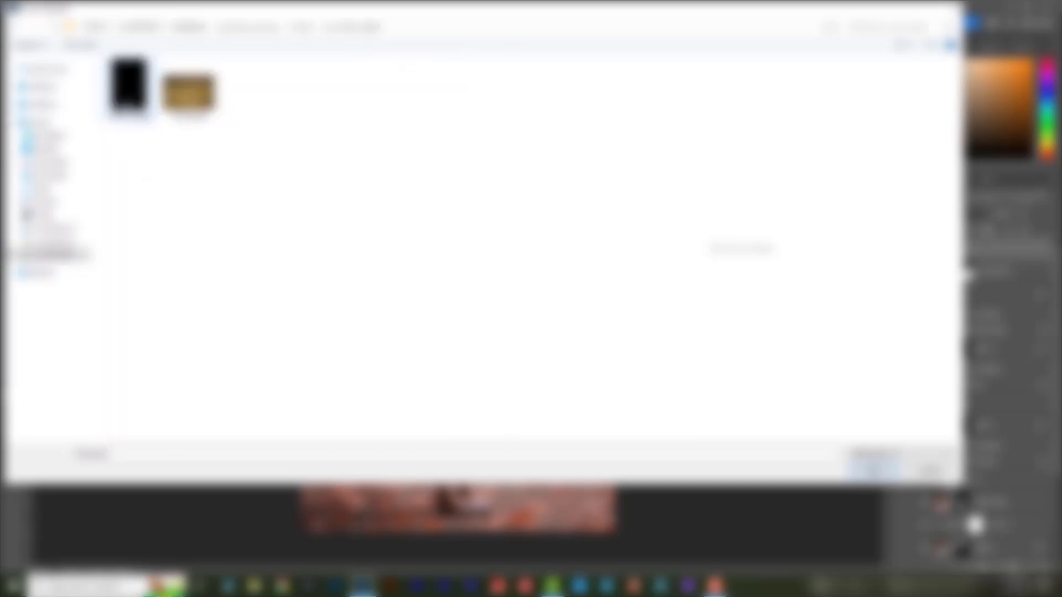
double_click(132, 85)
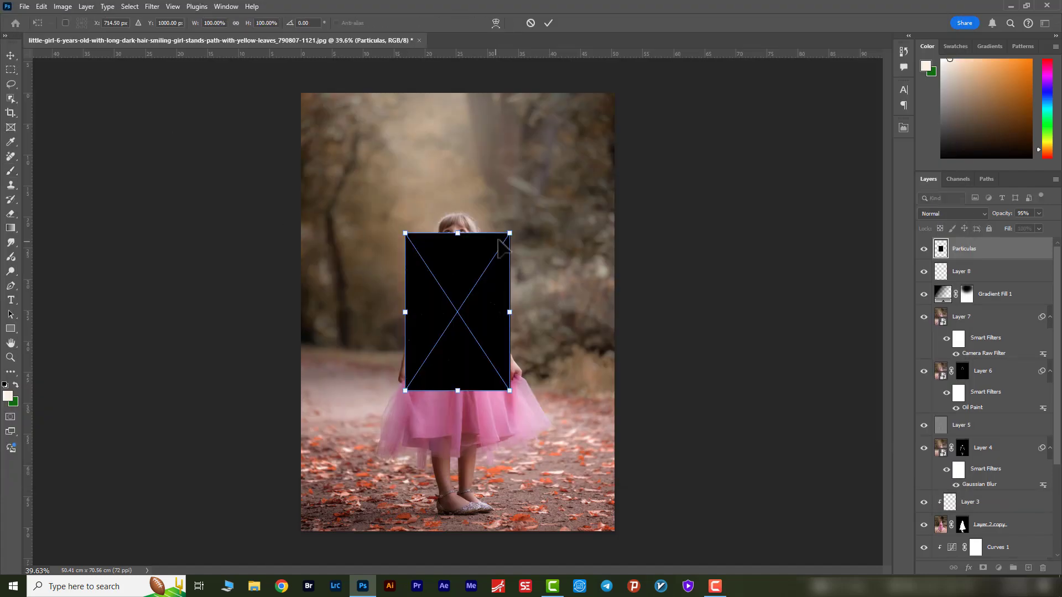
drag(509, 234, 655, 101)
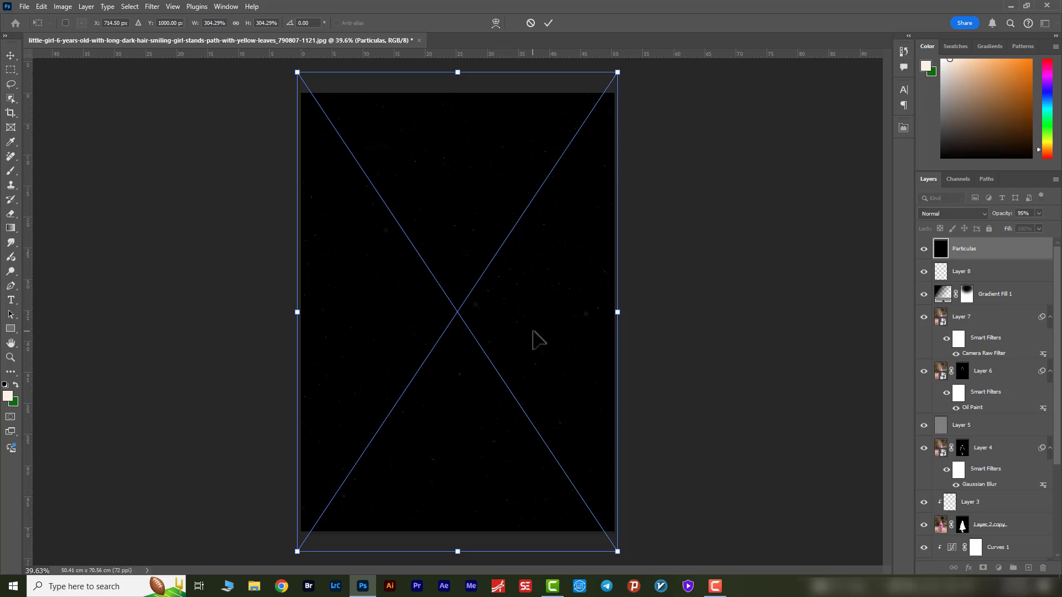
click(548, 23)
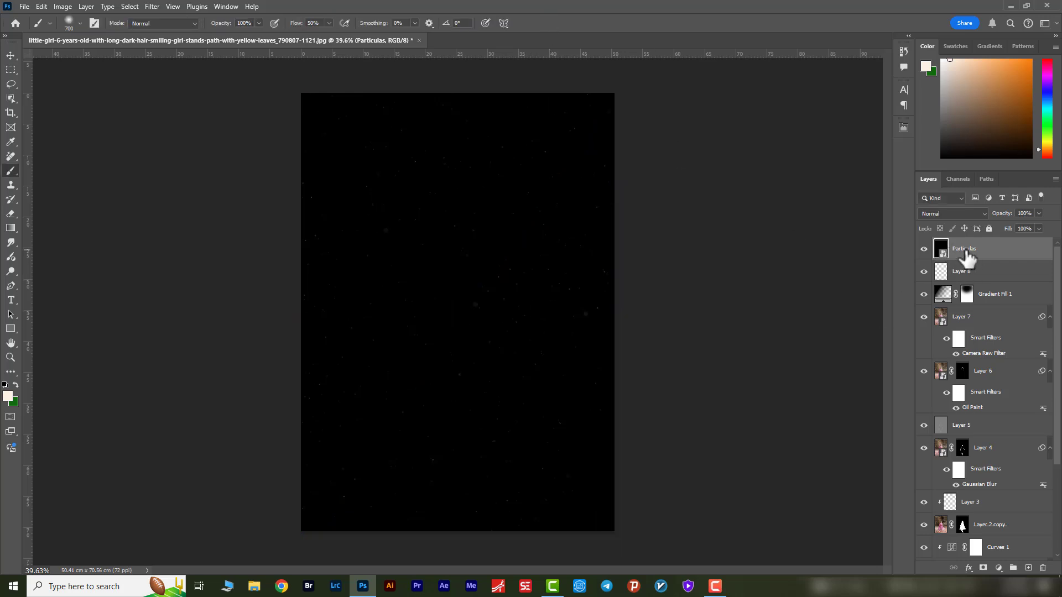
Step: Apply Levels to the Particulas layer, shifting the midtone slider toward the shadows to brighten the particles
key(ctrl+l)
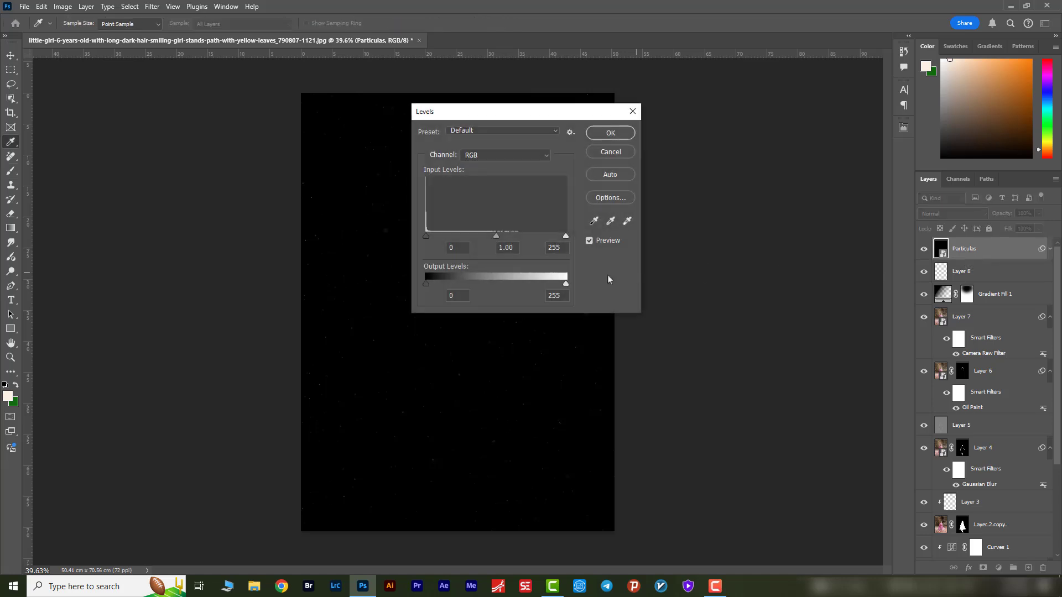
drag(495, 237, 464, 235)
key(Tab)
click(607, 137)
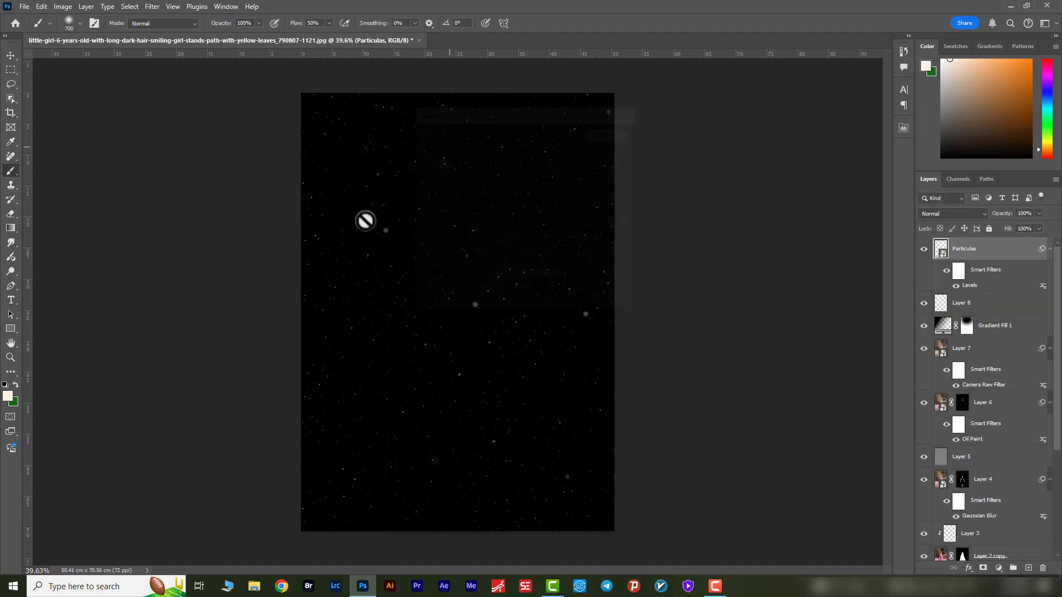
Step: Blend the Particulas layer in Screen and add a black layer mask that hides the particles
click(946, 219)
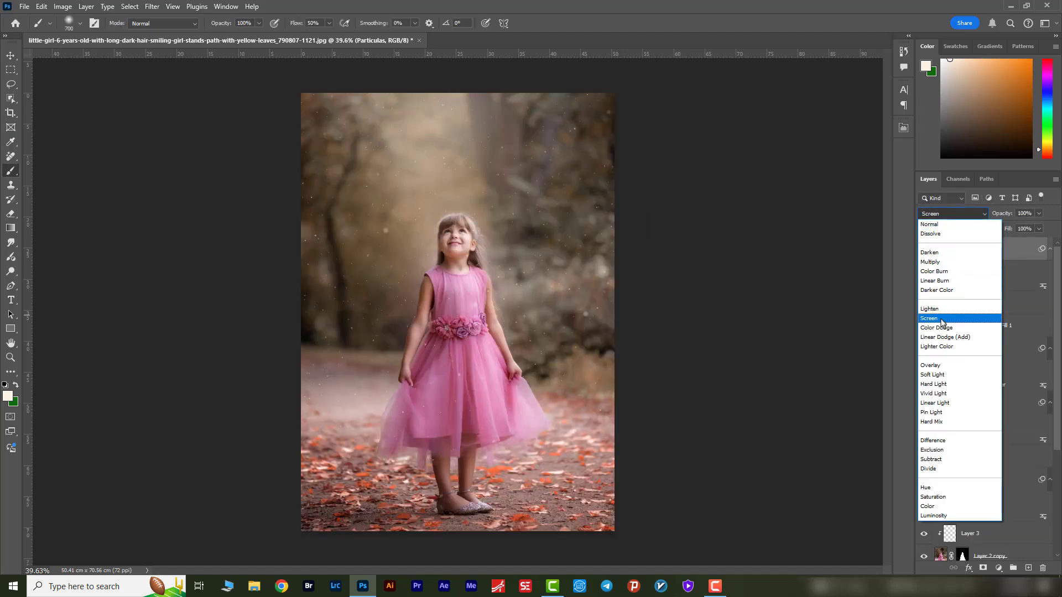
click(956, 309)
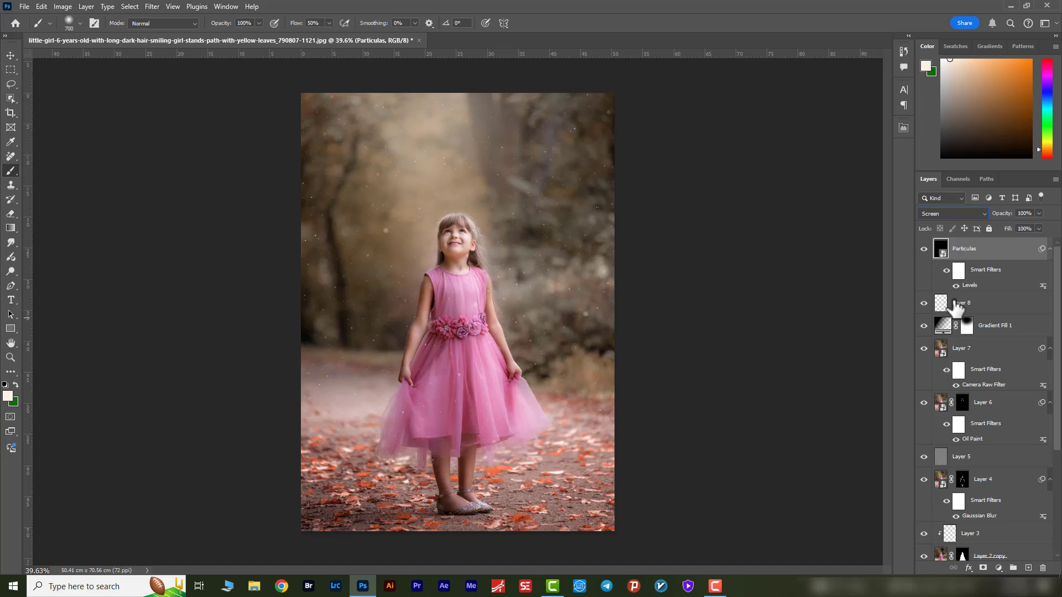
alt+click(983, 568)
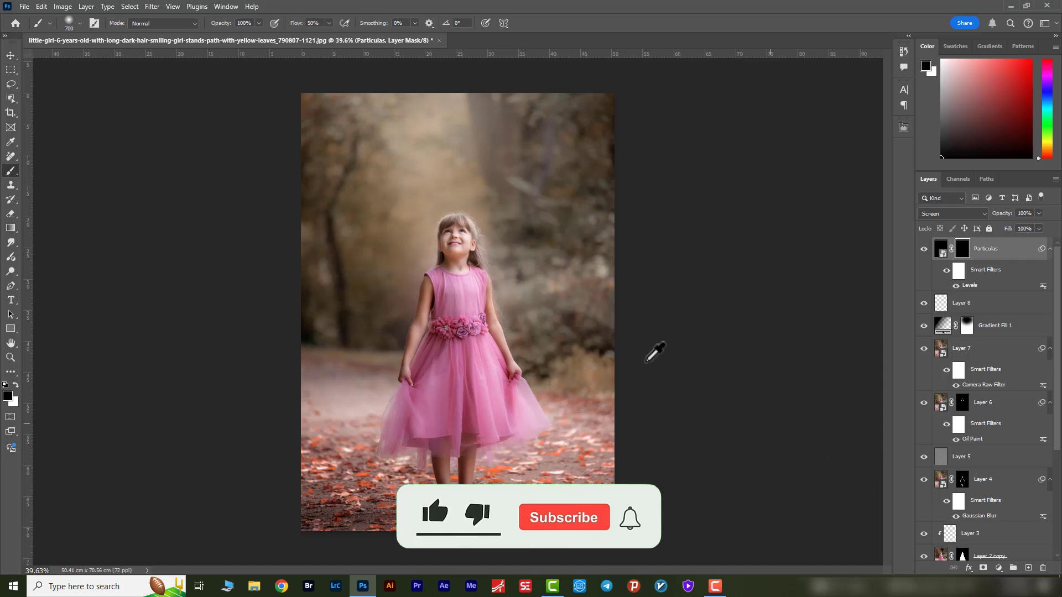
Step: Set the brush flow to 100% and paint white on the Particulas mask to reveal particles in the upper background around the girl's head
key(x)
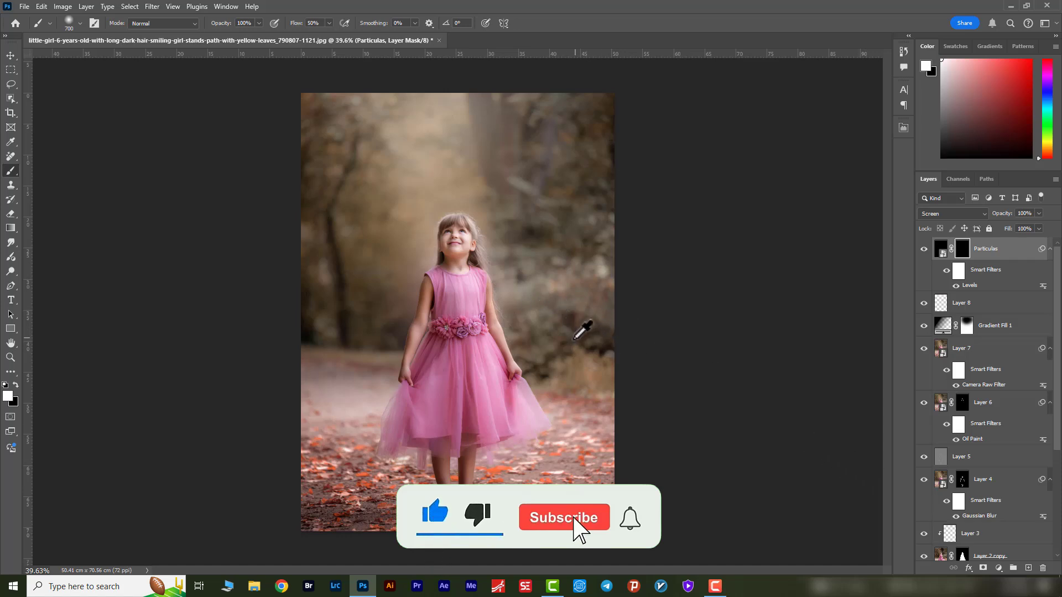
click(315, 22)
text(100)
key(Return)
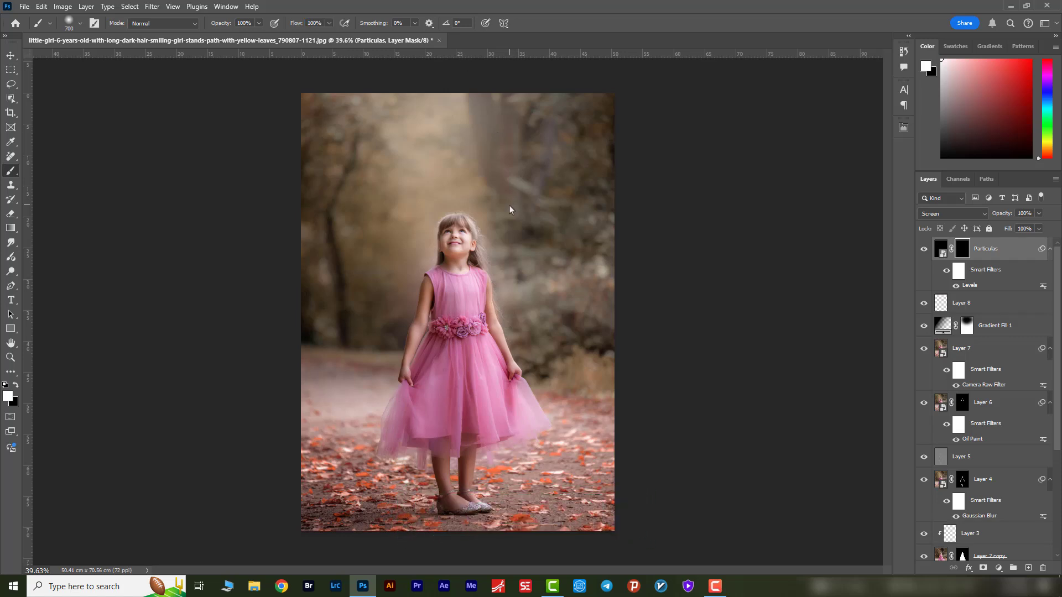
drag(517, 206, 546, 213)
key(bracketleft)
key(bracketleft)
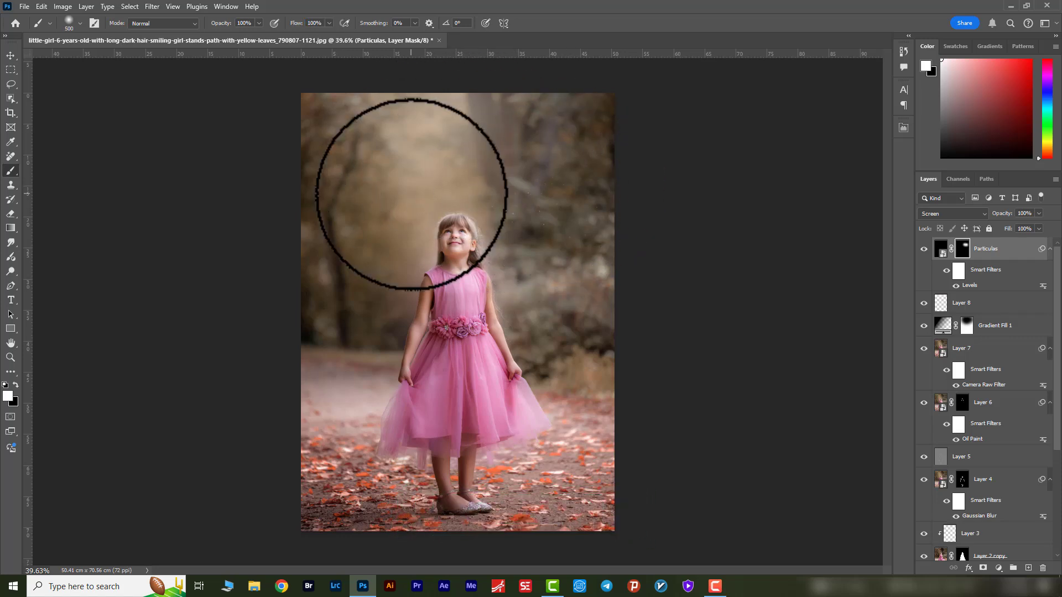
key(bracketright)
drag(386, 204, 339, 171)
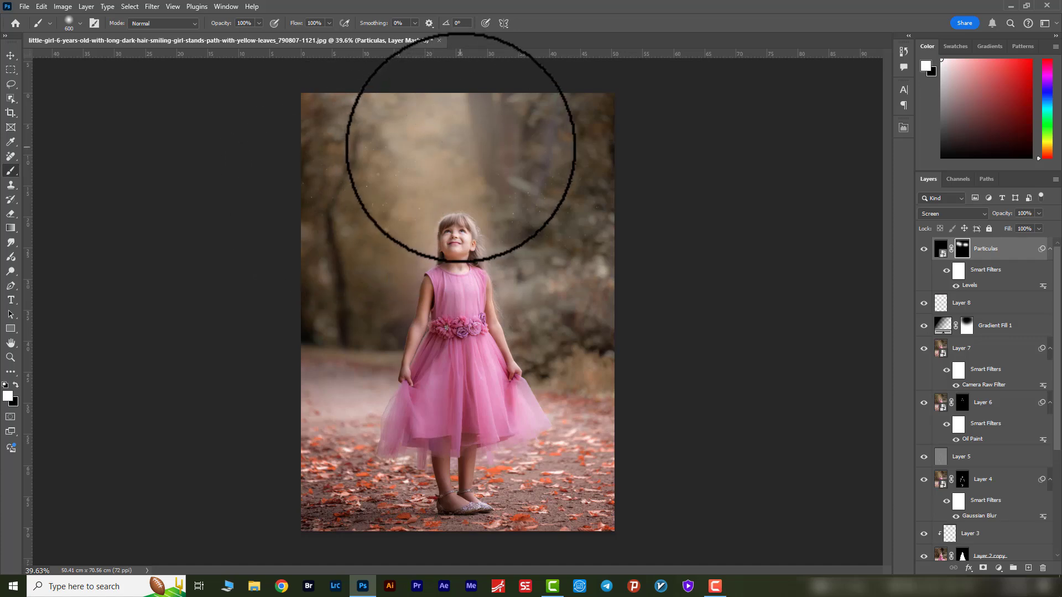
Step: Reveal more particles with a 400 px white brush on the mask over the dark trees beside the girl's arm and shoulder
key(bracketleft)
key(bracketleft)
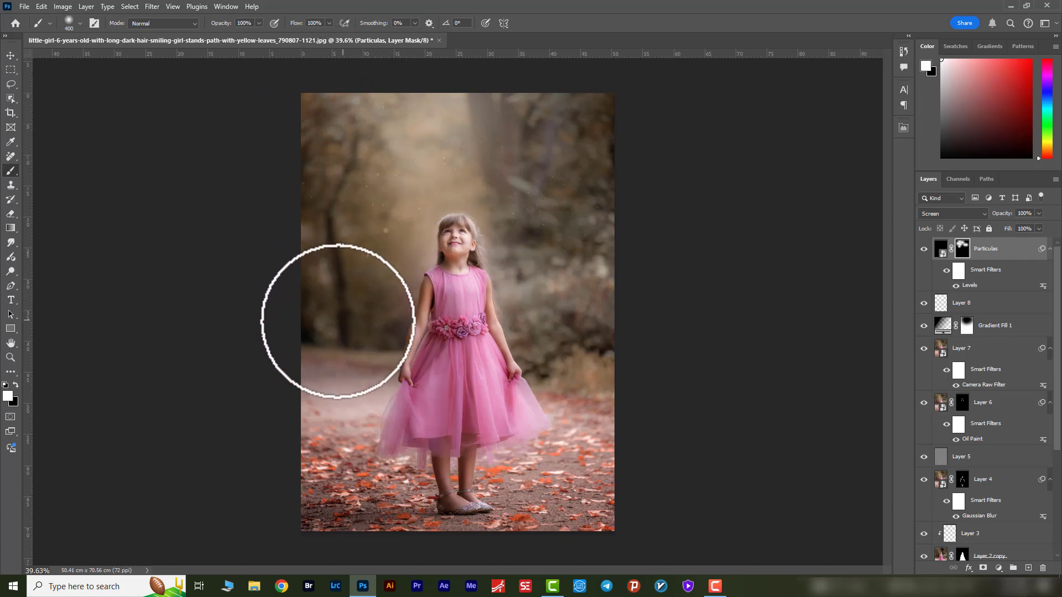
mouse_move(338, 321)
mouse_down()
mouse_move(569, 308)
mouse_move(569, 343)
mouse_move(569, 190)
mouse_move(455, 145)
mouse_move(621, 214)
mouse_move(346, 270)
mouse_move(359, 264)
mouse_up()
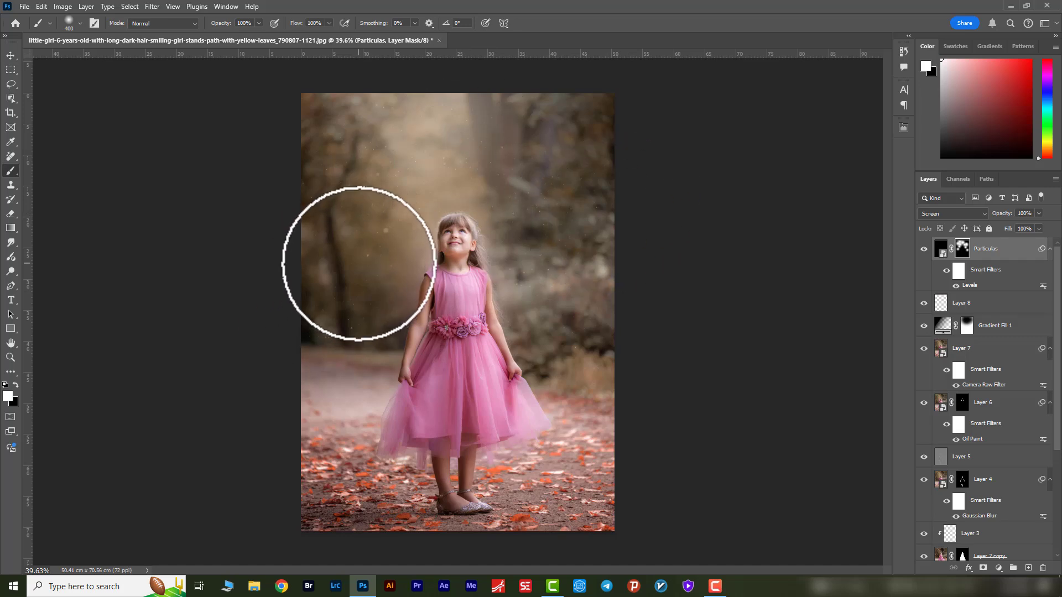
Step: Reduce the brush to 175 px and make black the painting colour for the Particulas mask
key(bracketleft)
key(bracketleft)
key(bracketleft)
key(bracketleft)
key(x)
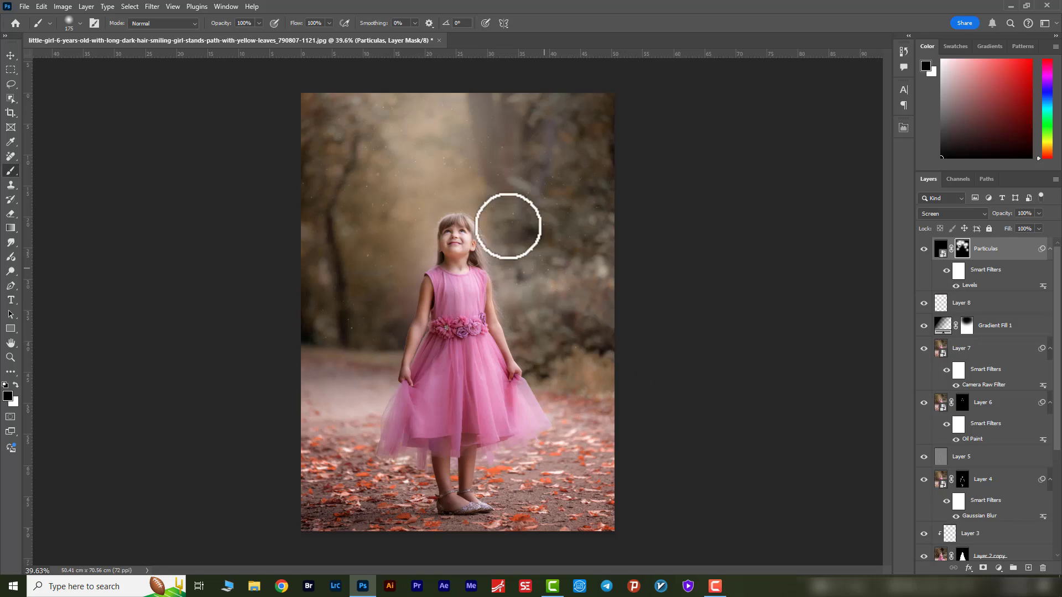
Step: Compare the finished portrait with the original by showing only the Background layer and restoring all the layers
key(z)
mouse_move(514, 202)
mouse_down()
mouse_move(562, 220)
mouse_move(521, 216)
mouse_up()
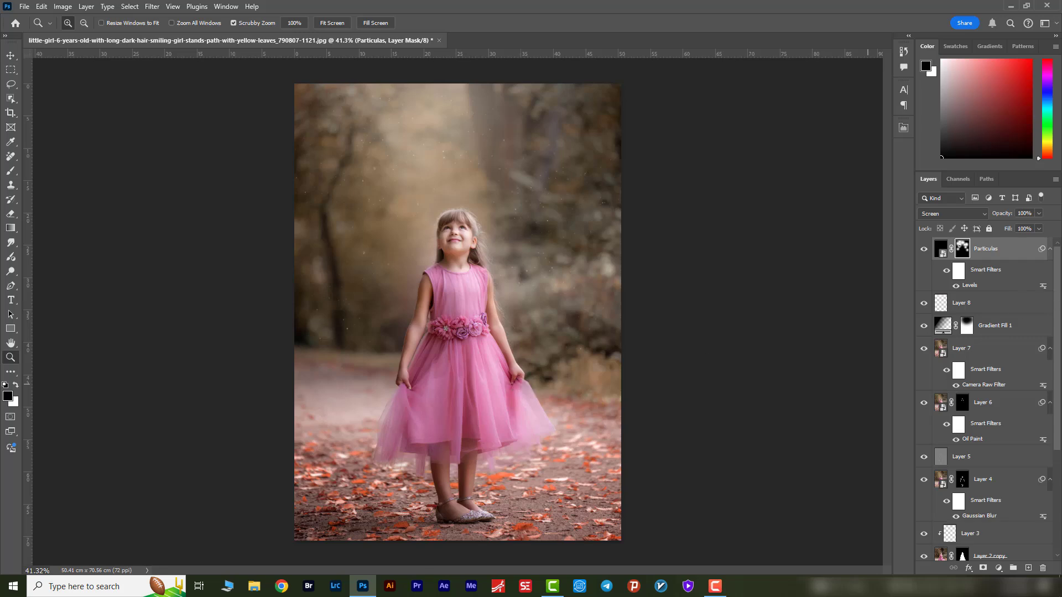
scroll(1058, 301, down, 5)
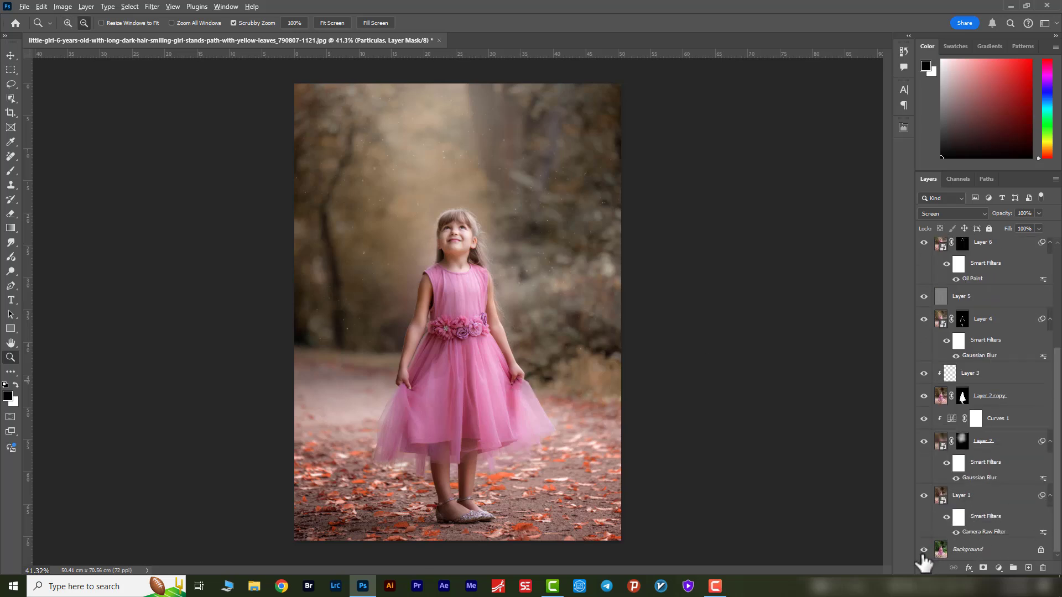
alt+click(923, 555)
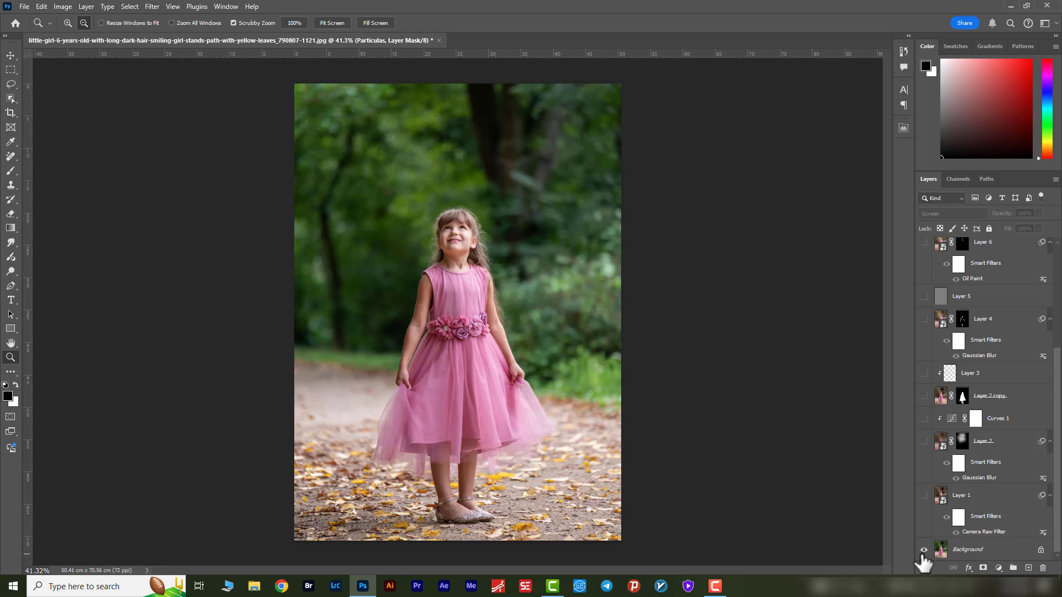
alt+click(922, 555)
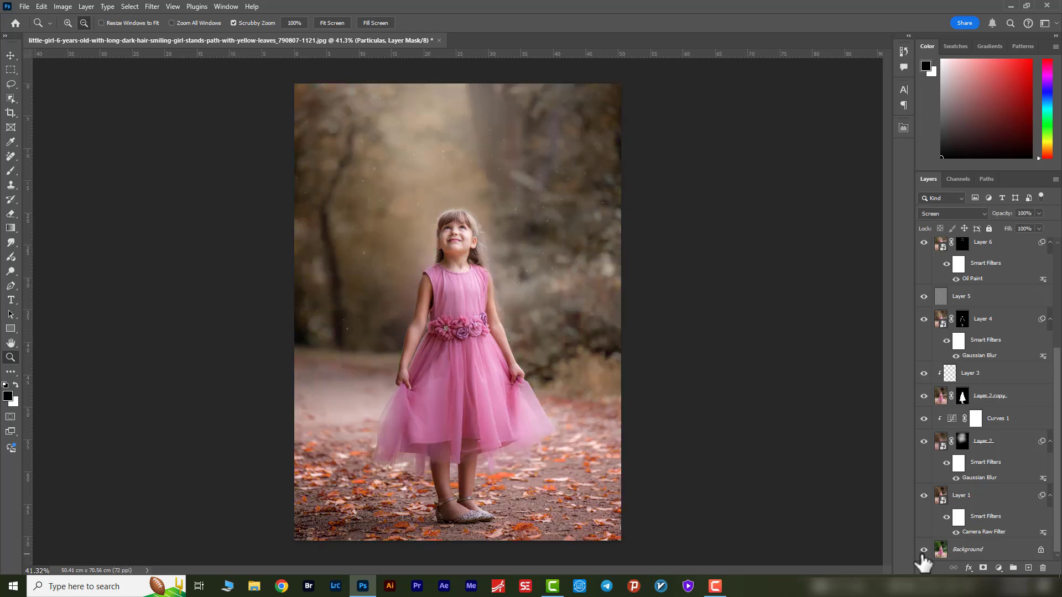